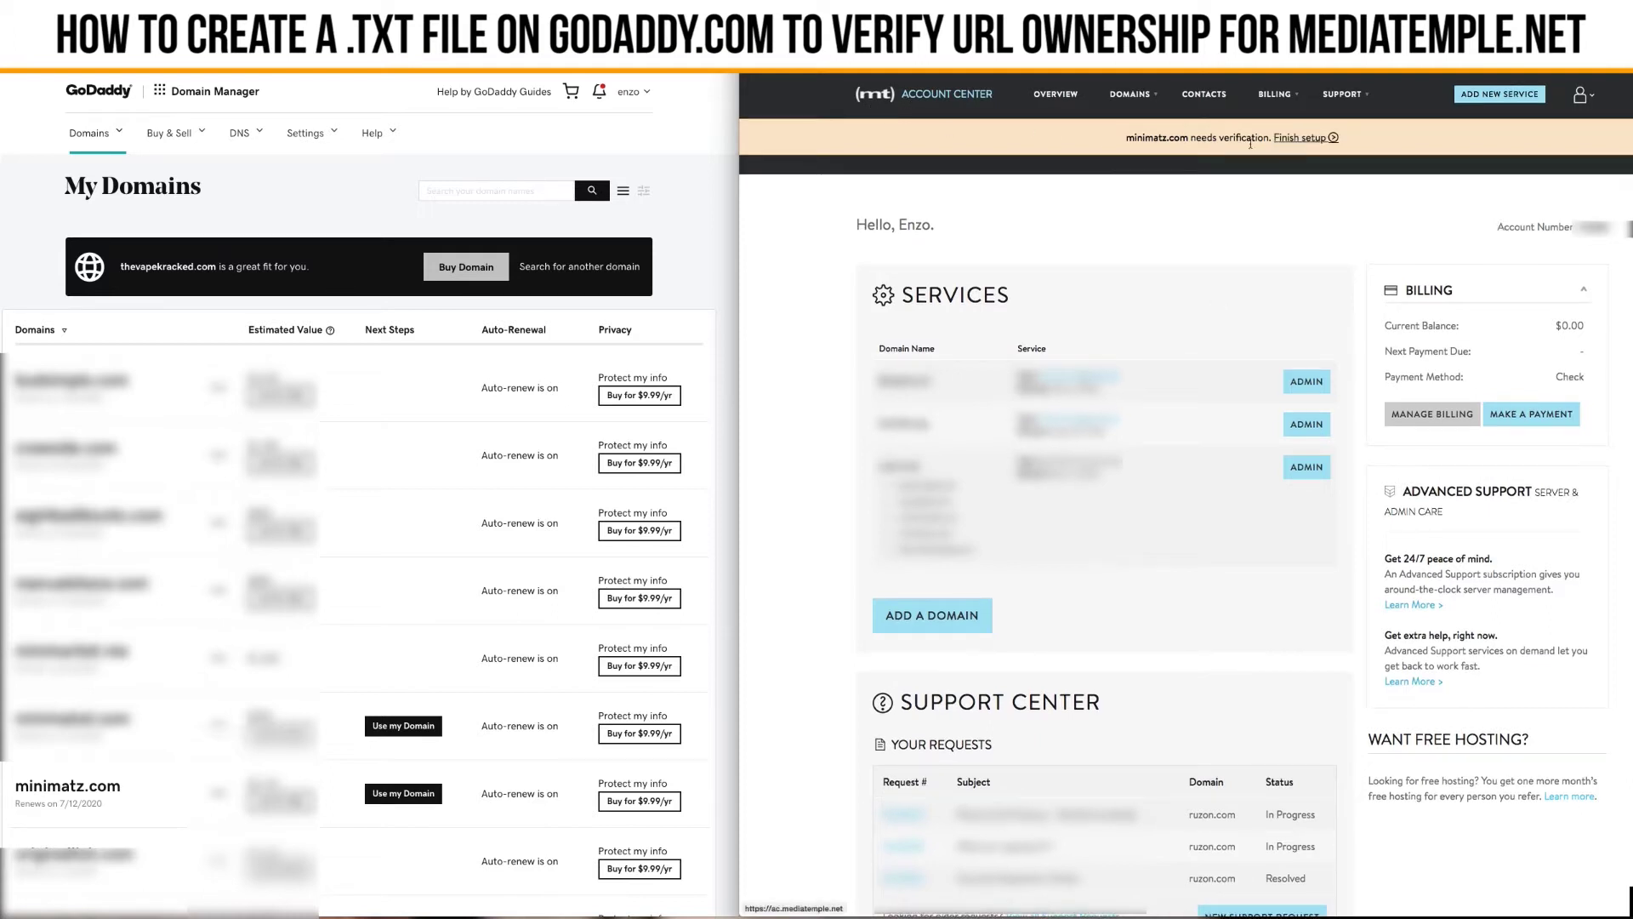
Step: Open the pending ownership verification for minimatz.com in Media Temple, and open the same domain's settings in GoDaddy
{"action": "left_click", "coordinate": [1297, 139]}
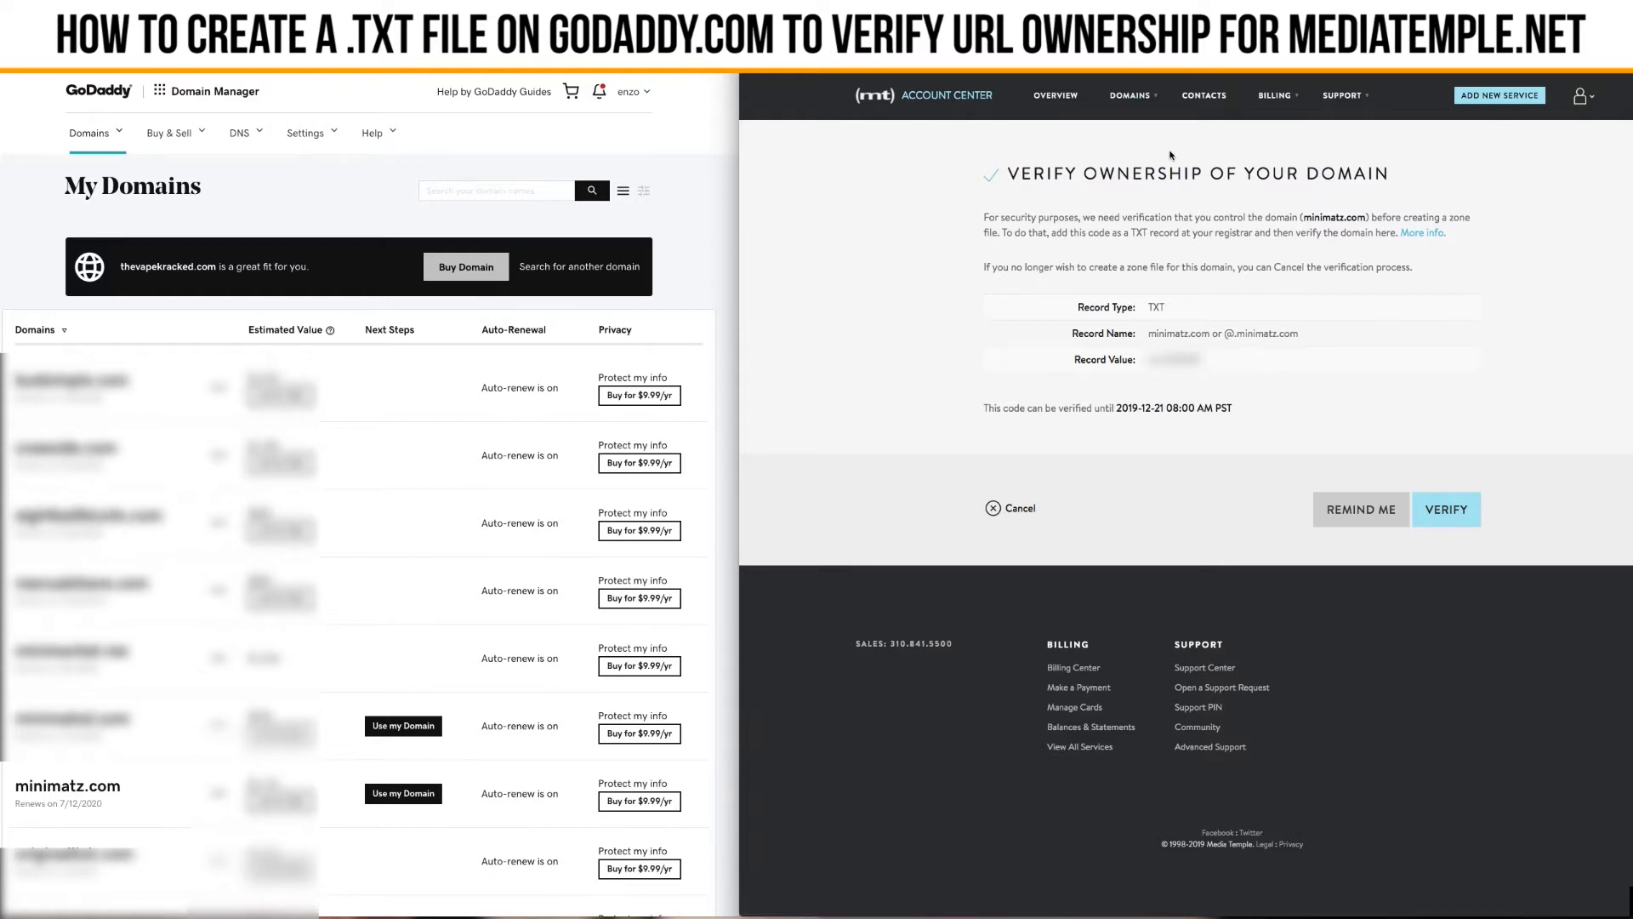
{"action": "left_click", "coordinate": [704, 215]}
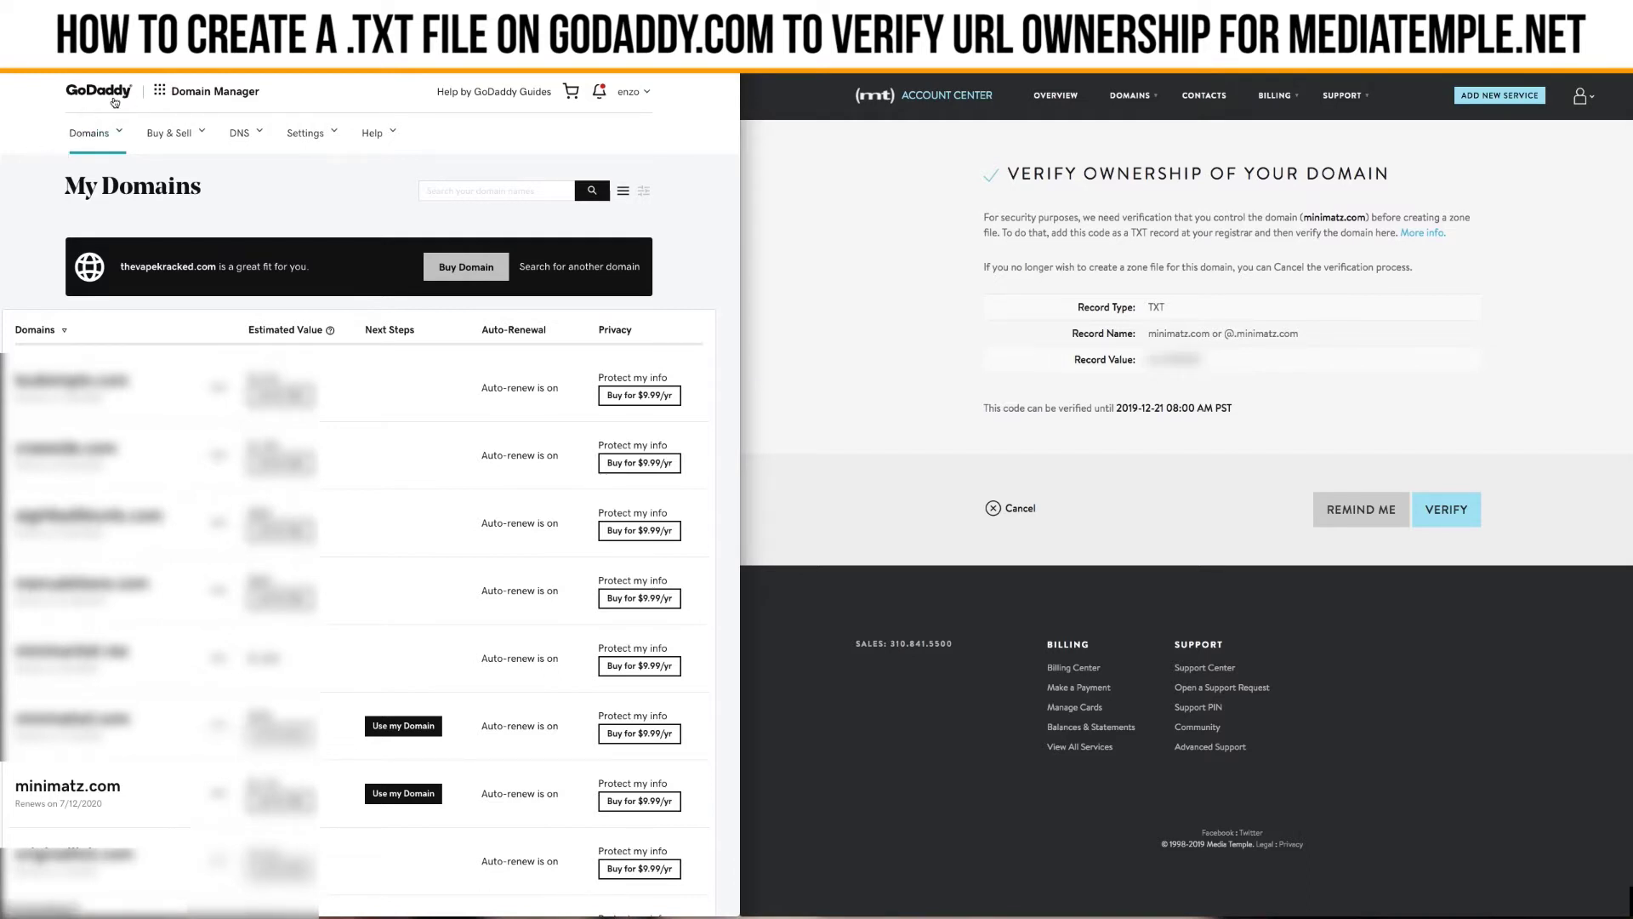
{"action": "scroll", "coordinate": [144, 384], "scroll_direction": "down", "scroll_amount": 5}
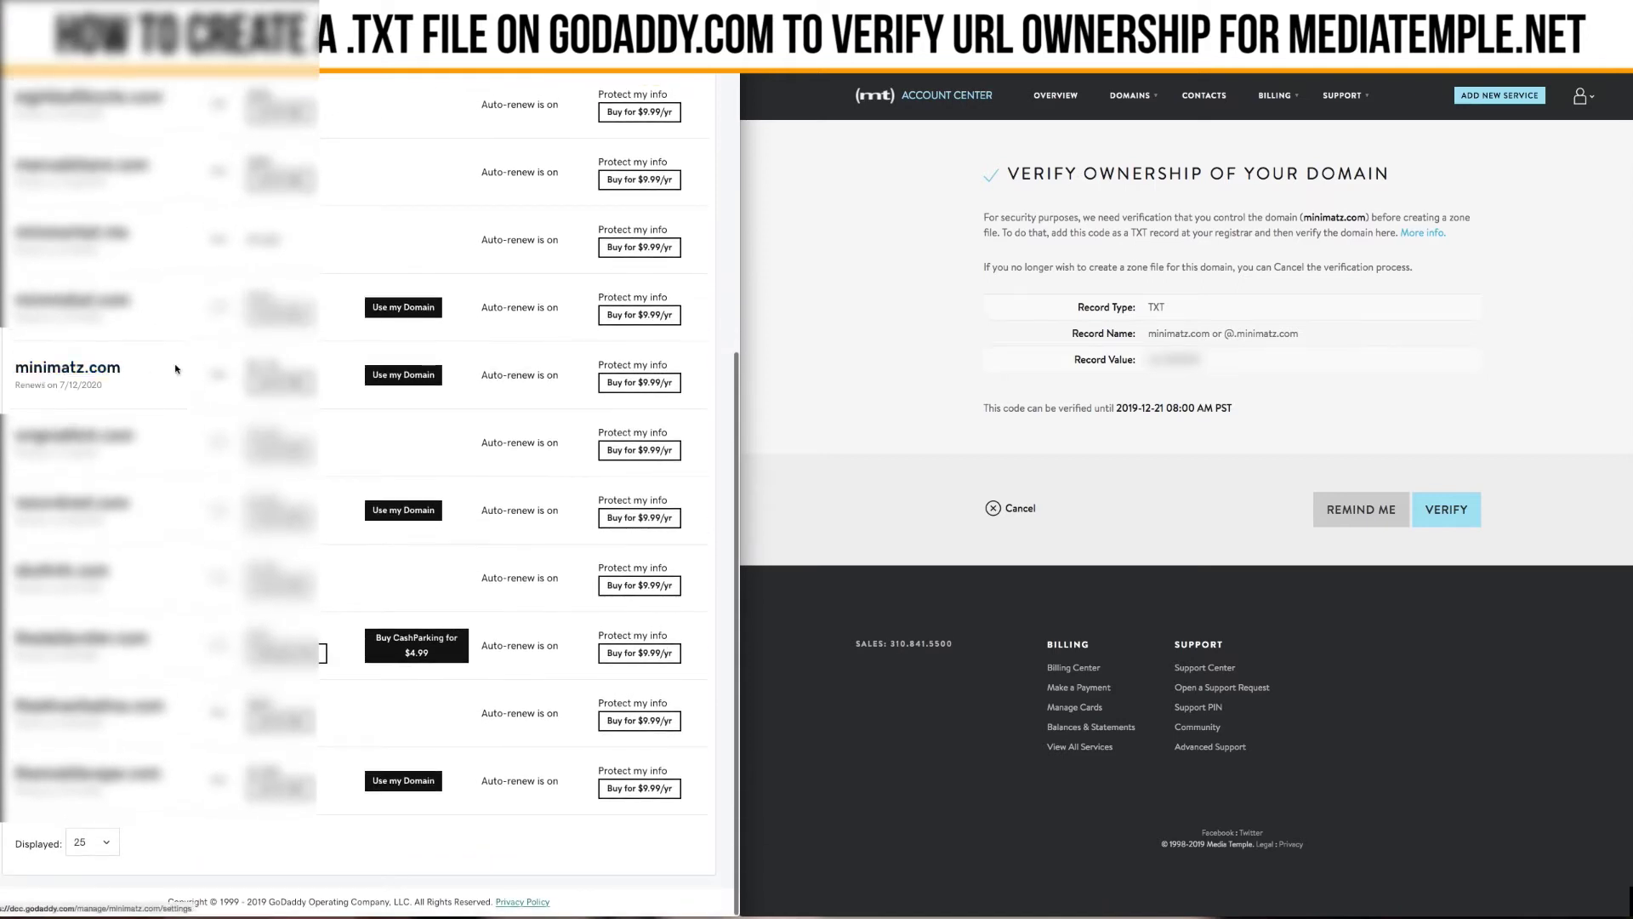
{"action": "left_click", "coordinate": [44, 371]}
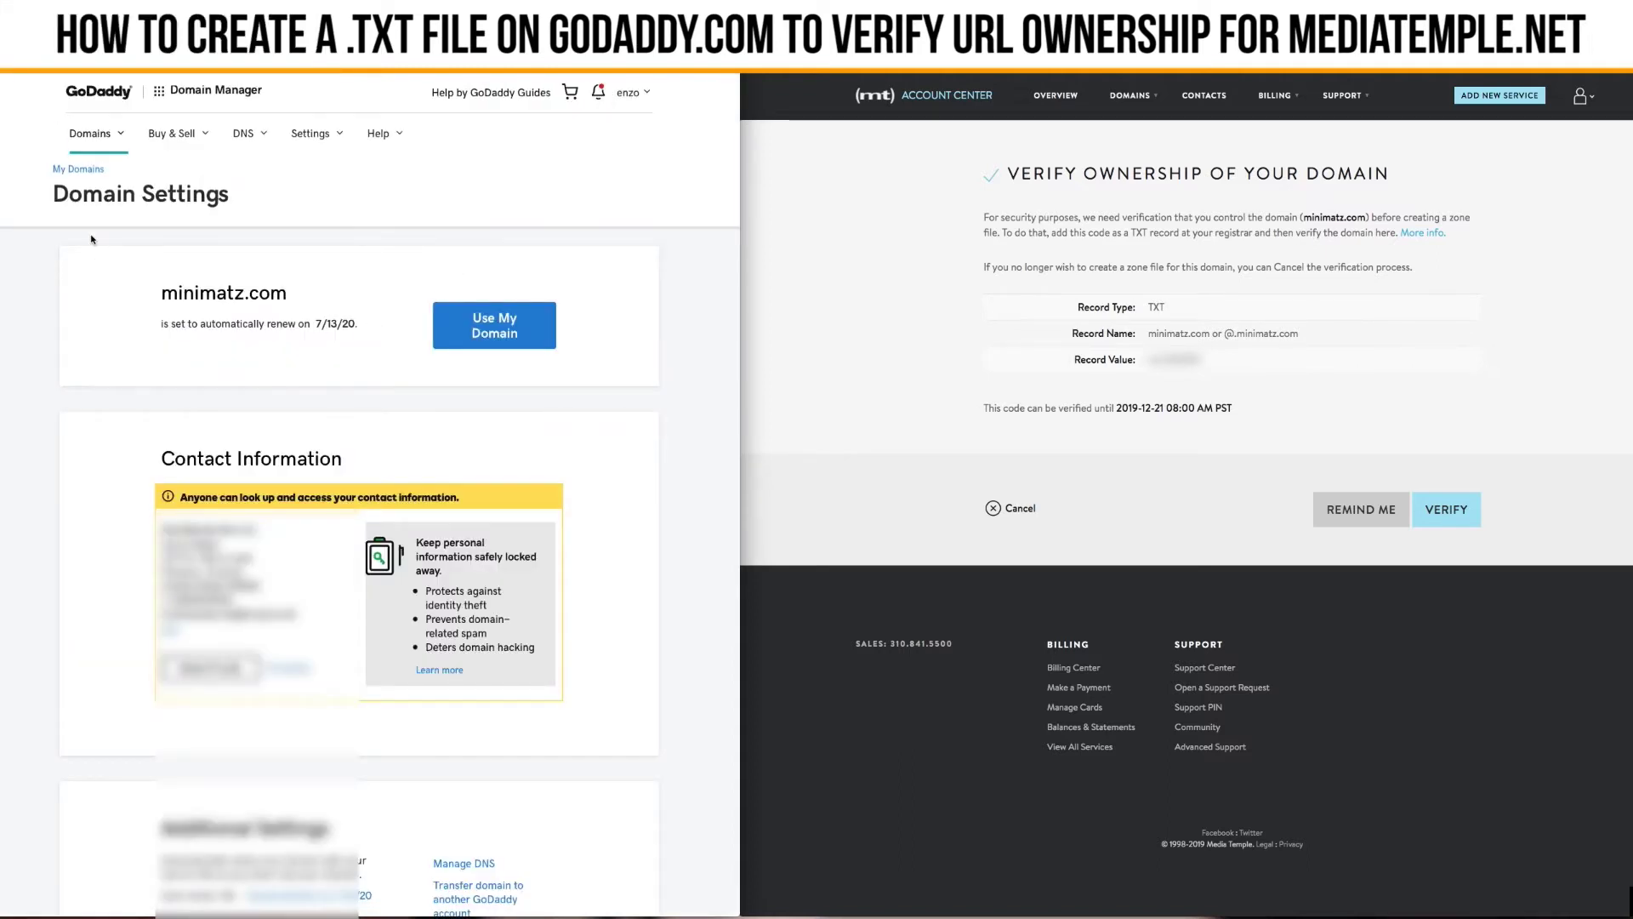
{"action": "scroll", "coordinate": [492, 267], "scroll_direction": "down", "scroll_amount": 2}
{"action": "scroll", "coordinate": [491, 267], "scroll_direction": "up", "scroll_amount": 2}
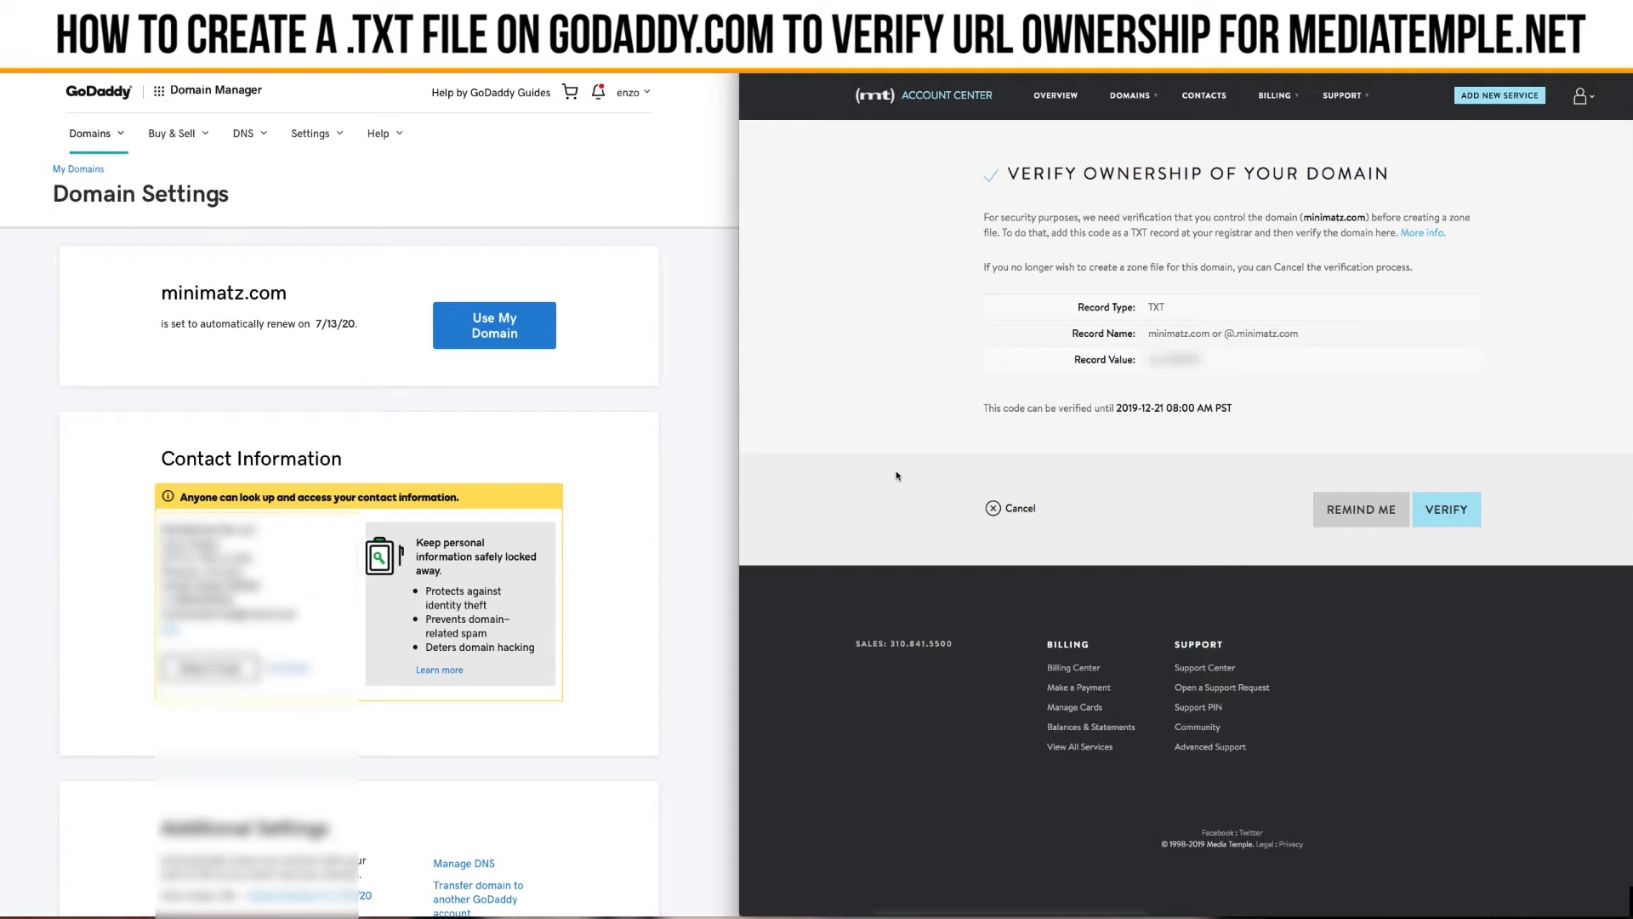
{"action": "left_click", "coordinate": [934, 405]}
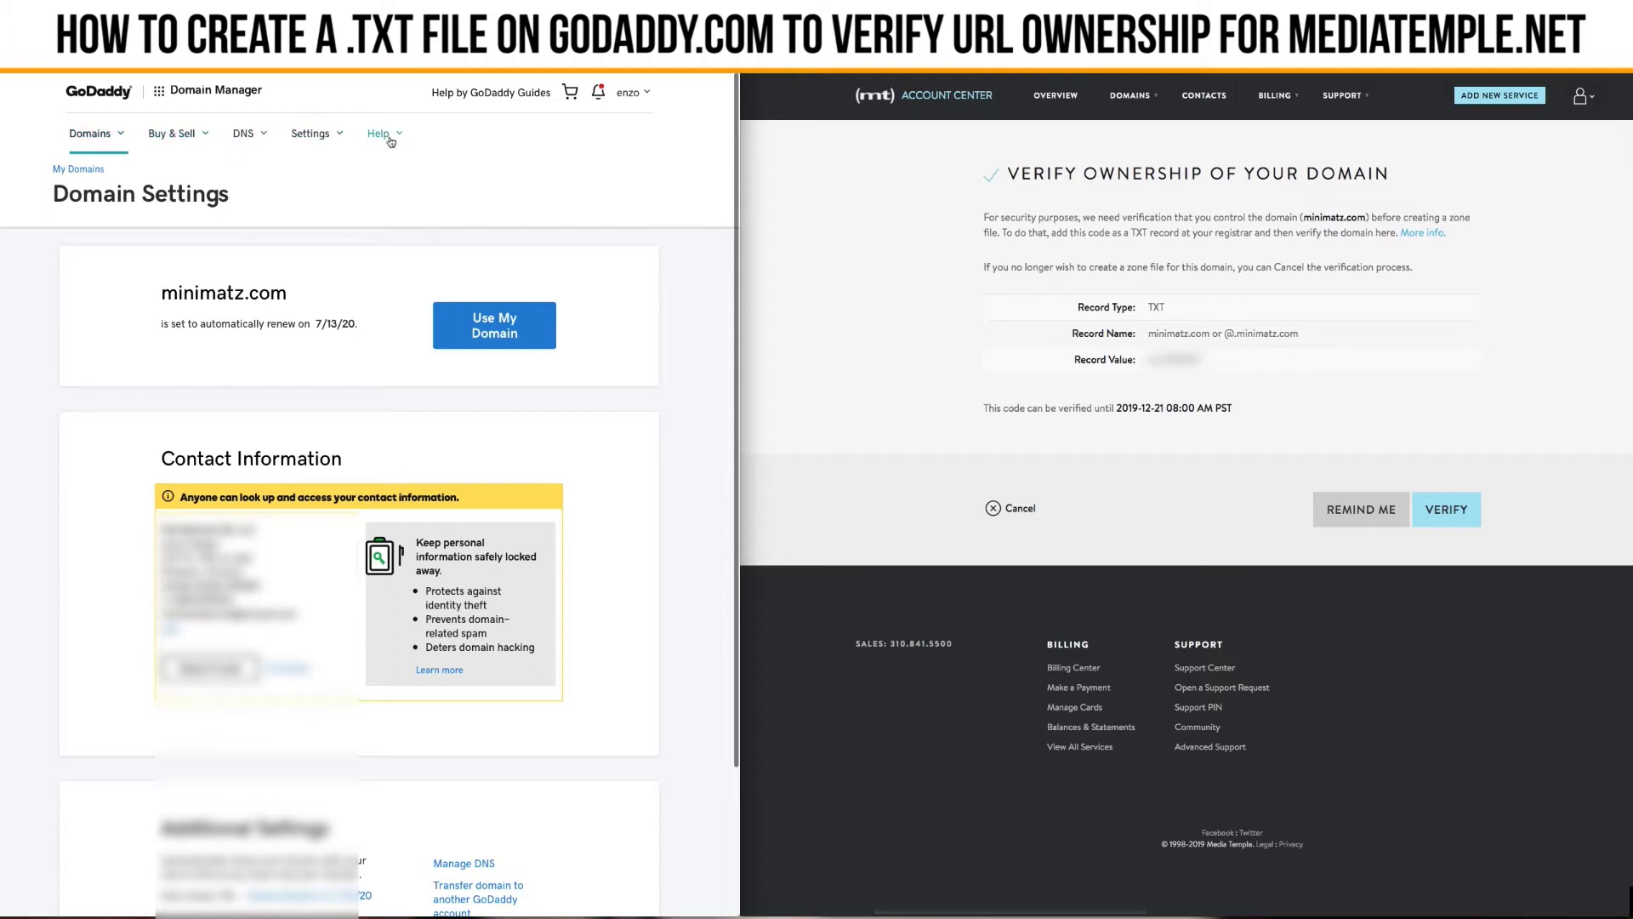
Step: Open the TXT record of the "DNS – Templet" DNS template to examine its fields, and close it without changes
{"action": "left_click", "coordinate": [249, 137]}
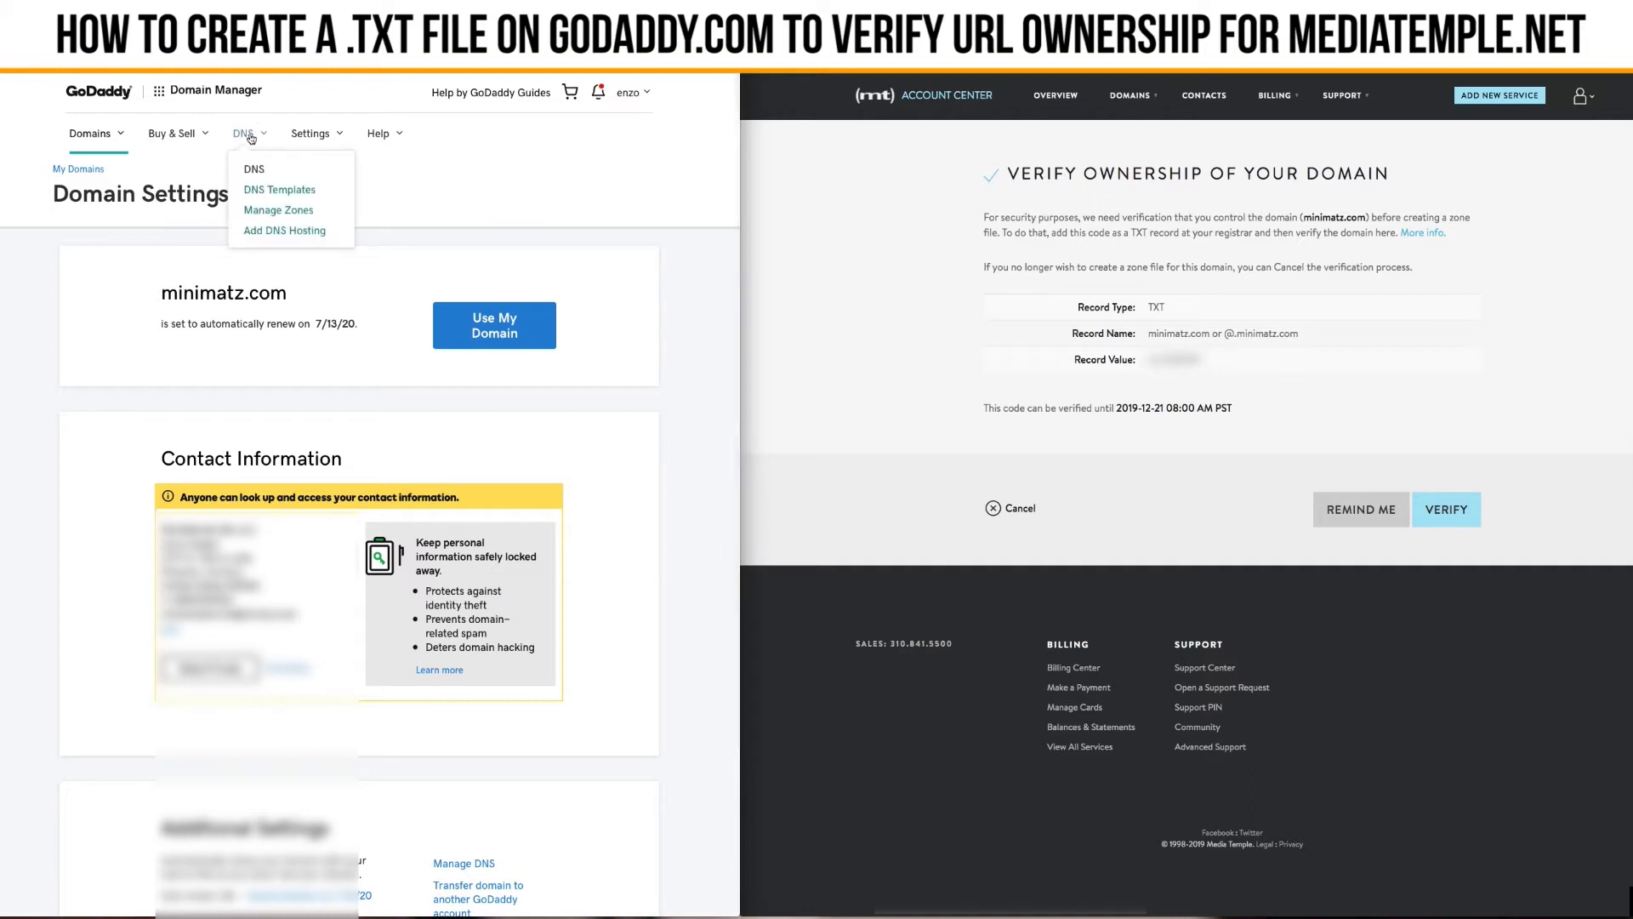
{"action": "left_click", "coordinate": [311, 195]}
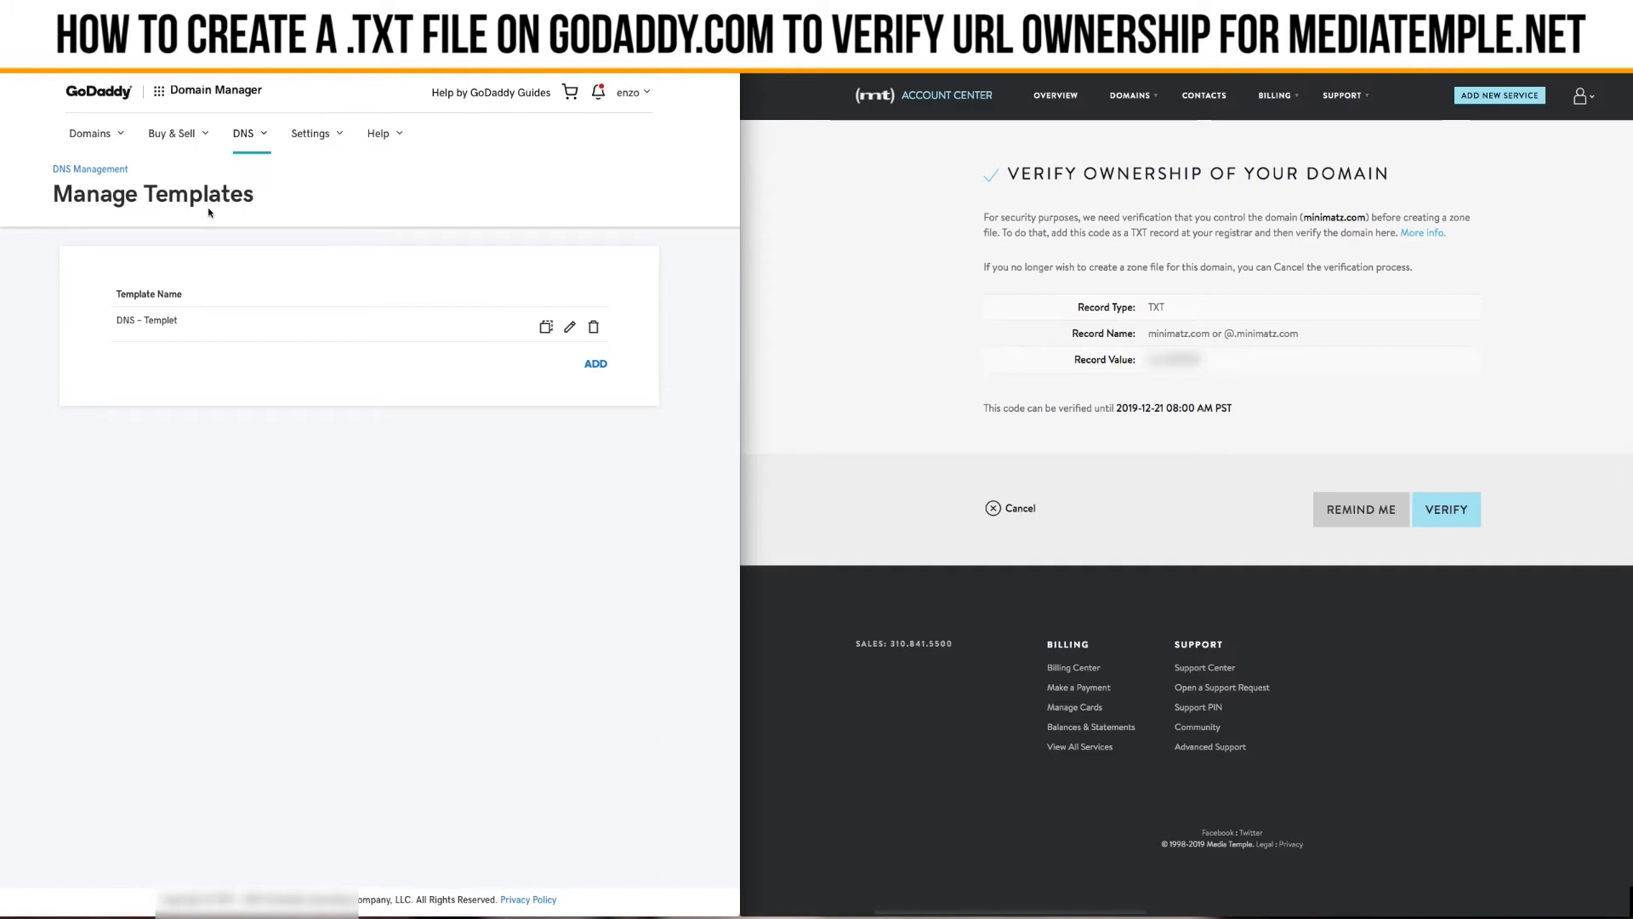
{"action": "left_click", "coordinate": [570, 330]}
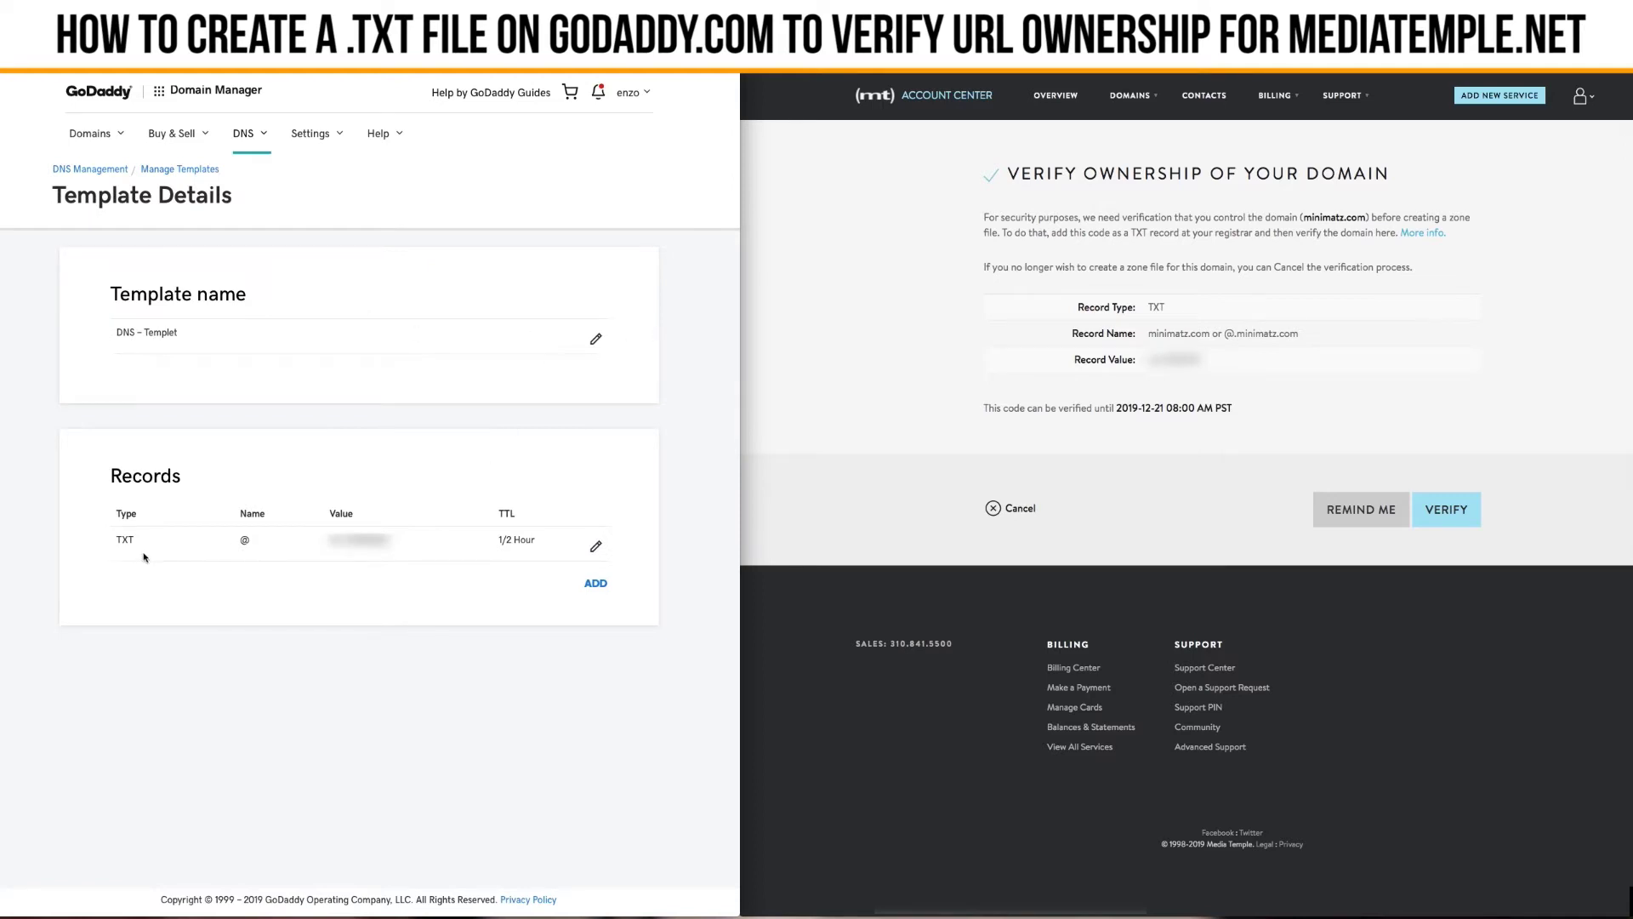
{"action": "left_click", "coordinate": [595, 546]}
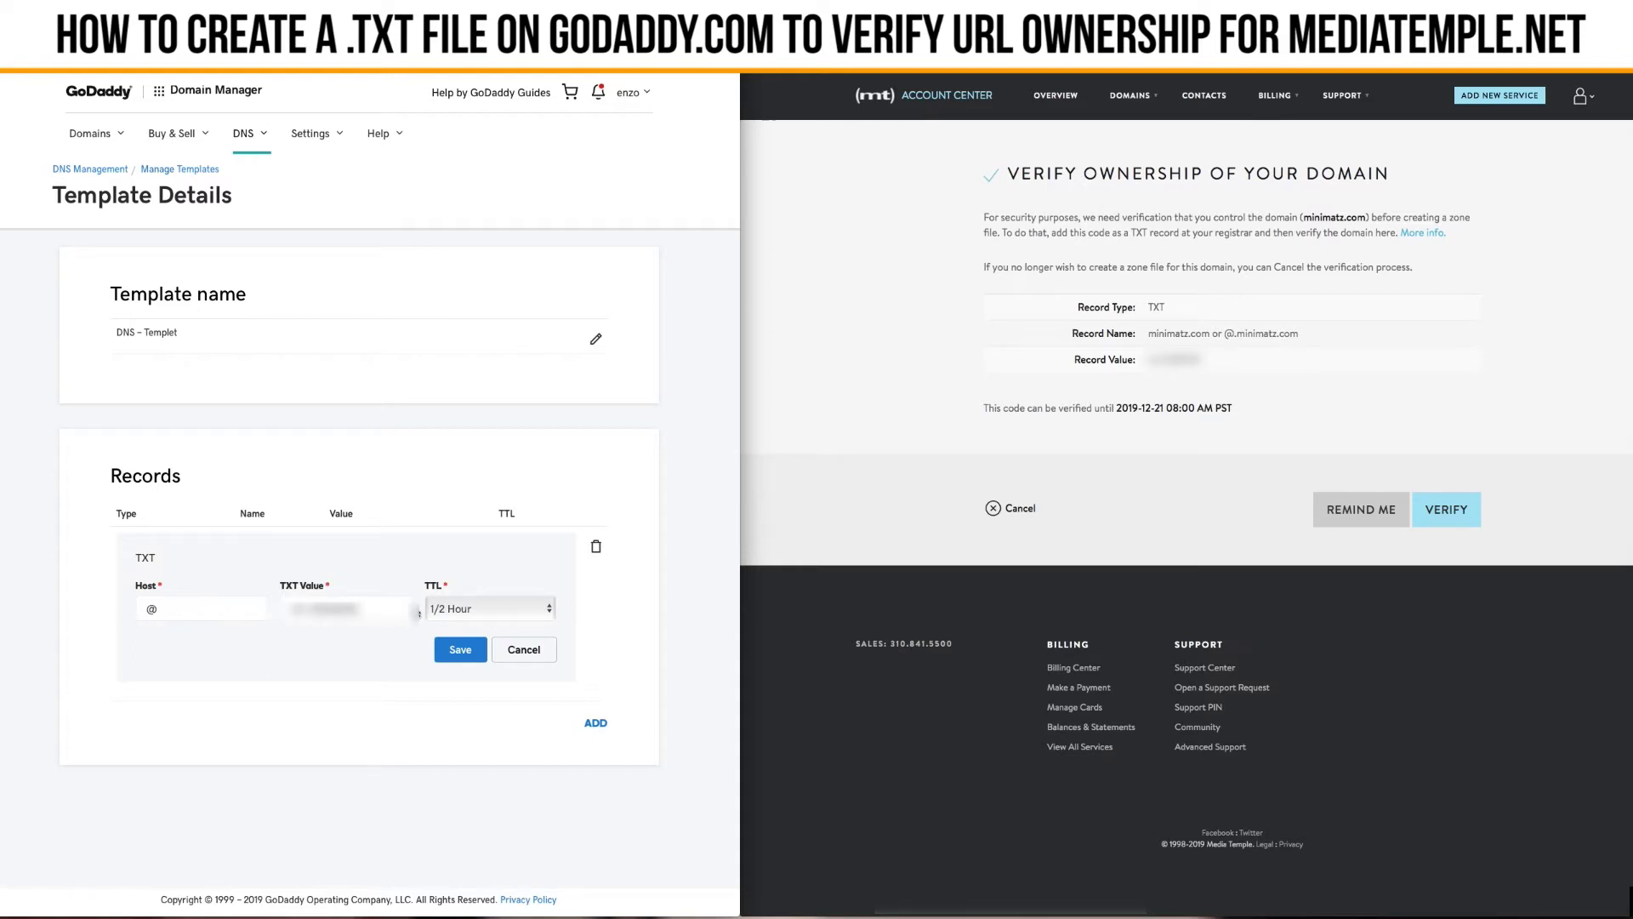
{"action": "left_click", "coordinate": [525, 654]}
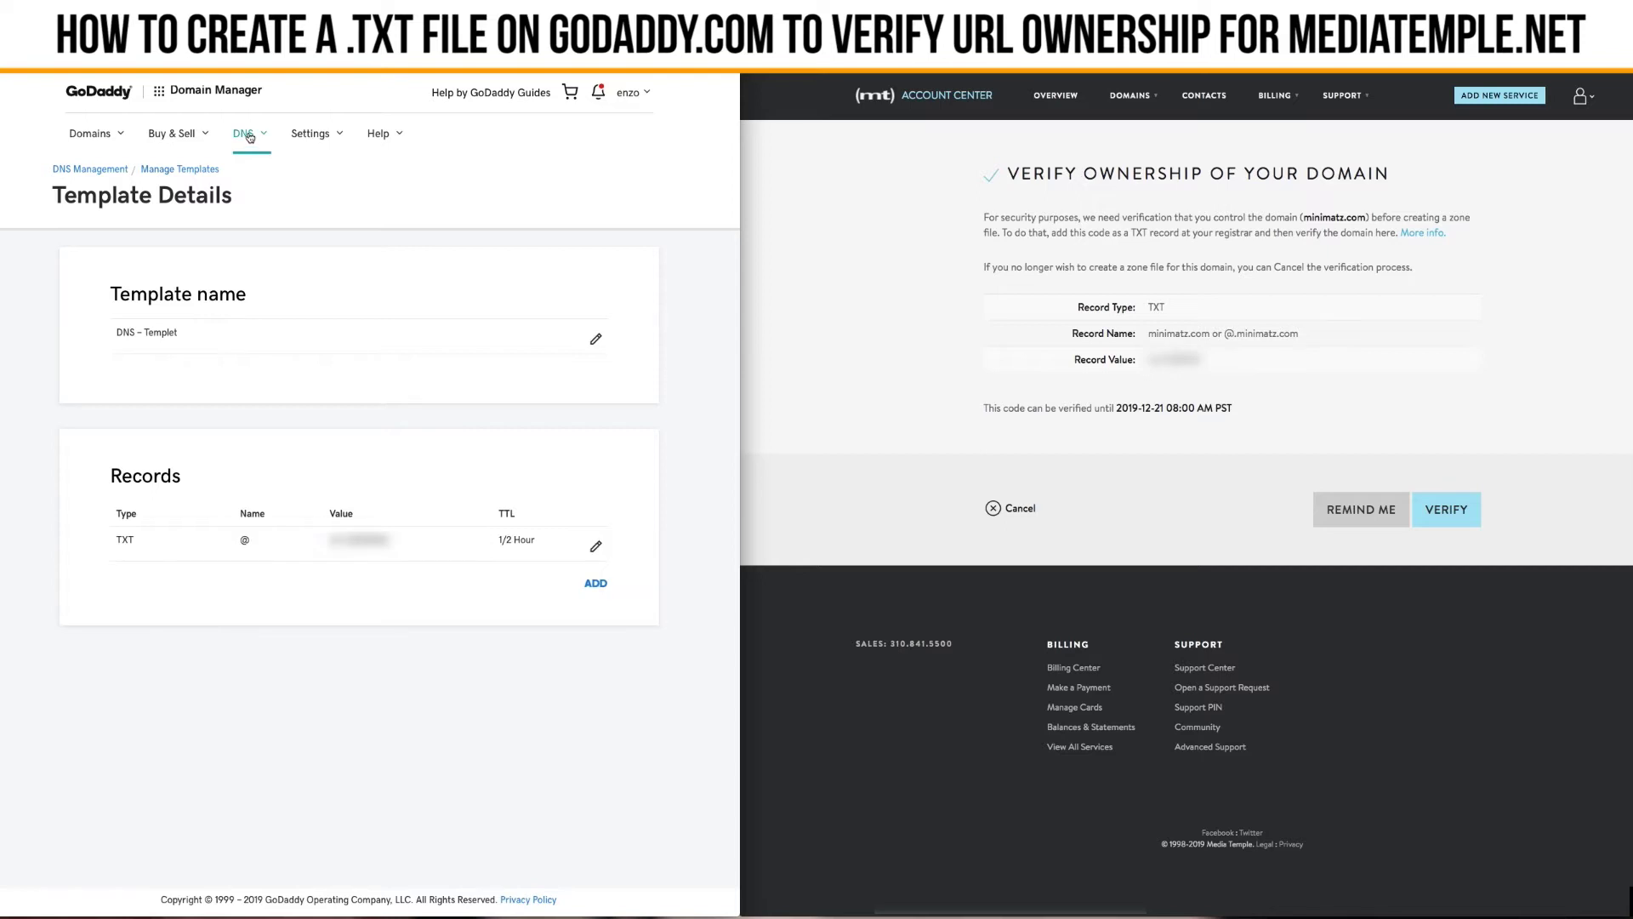
Step: Find minimatz.com in GoDaddy's DNS zone management and open its DNS records and nameservers
{"action": "left_click", "coordinate": [244, 138]}
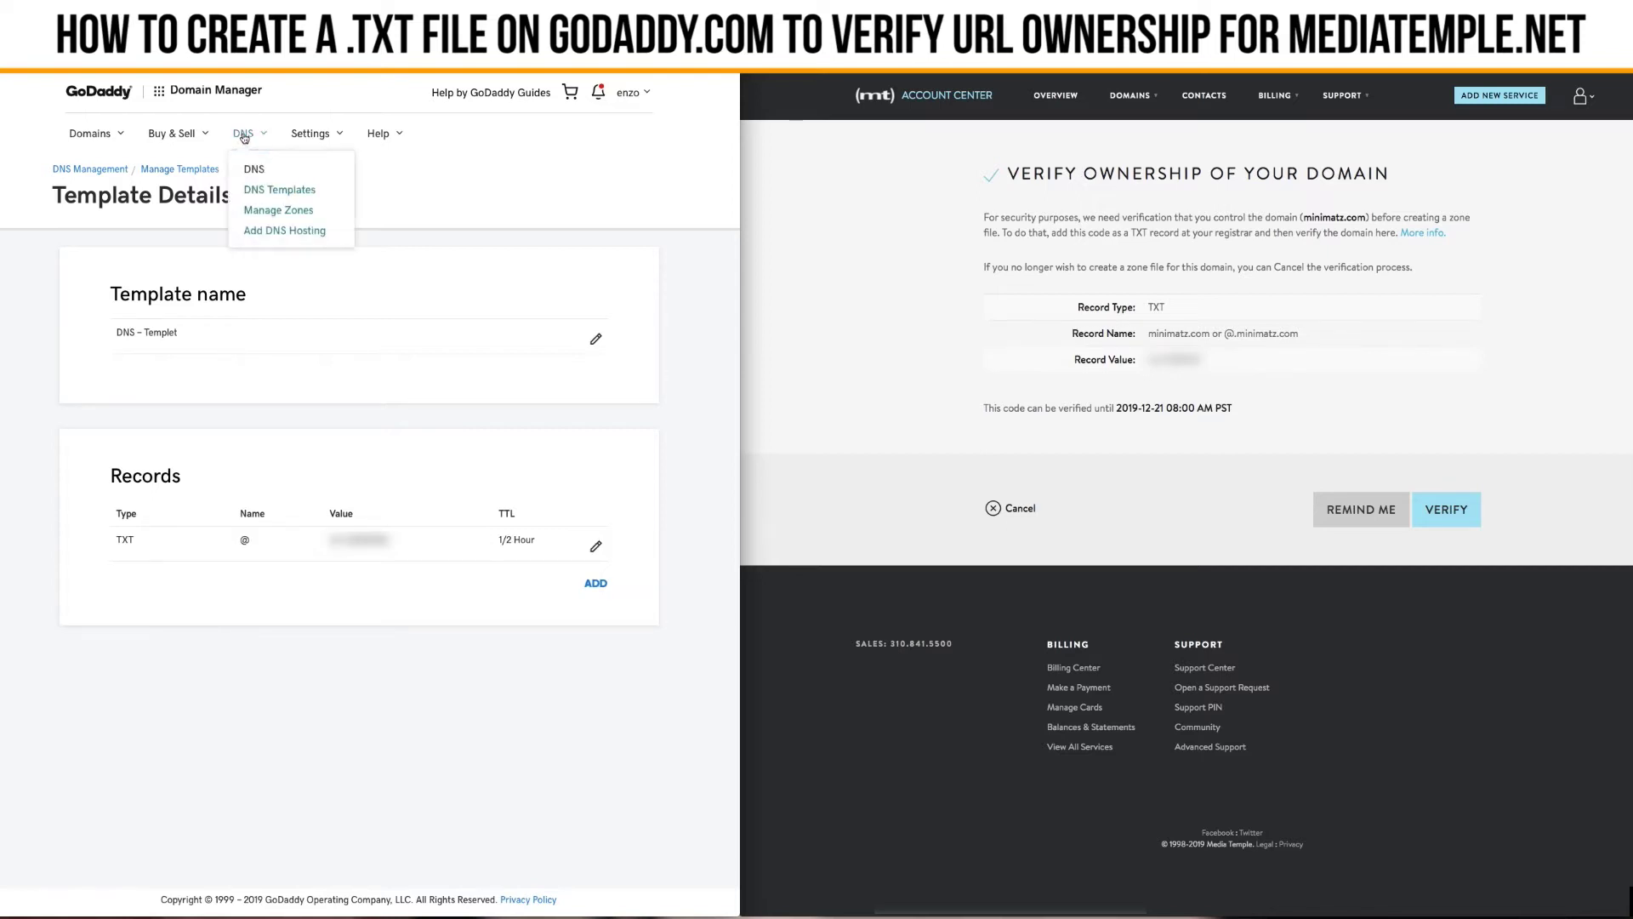
{"action": "left_click", "coordinate": [272, 211]}
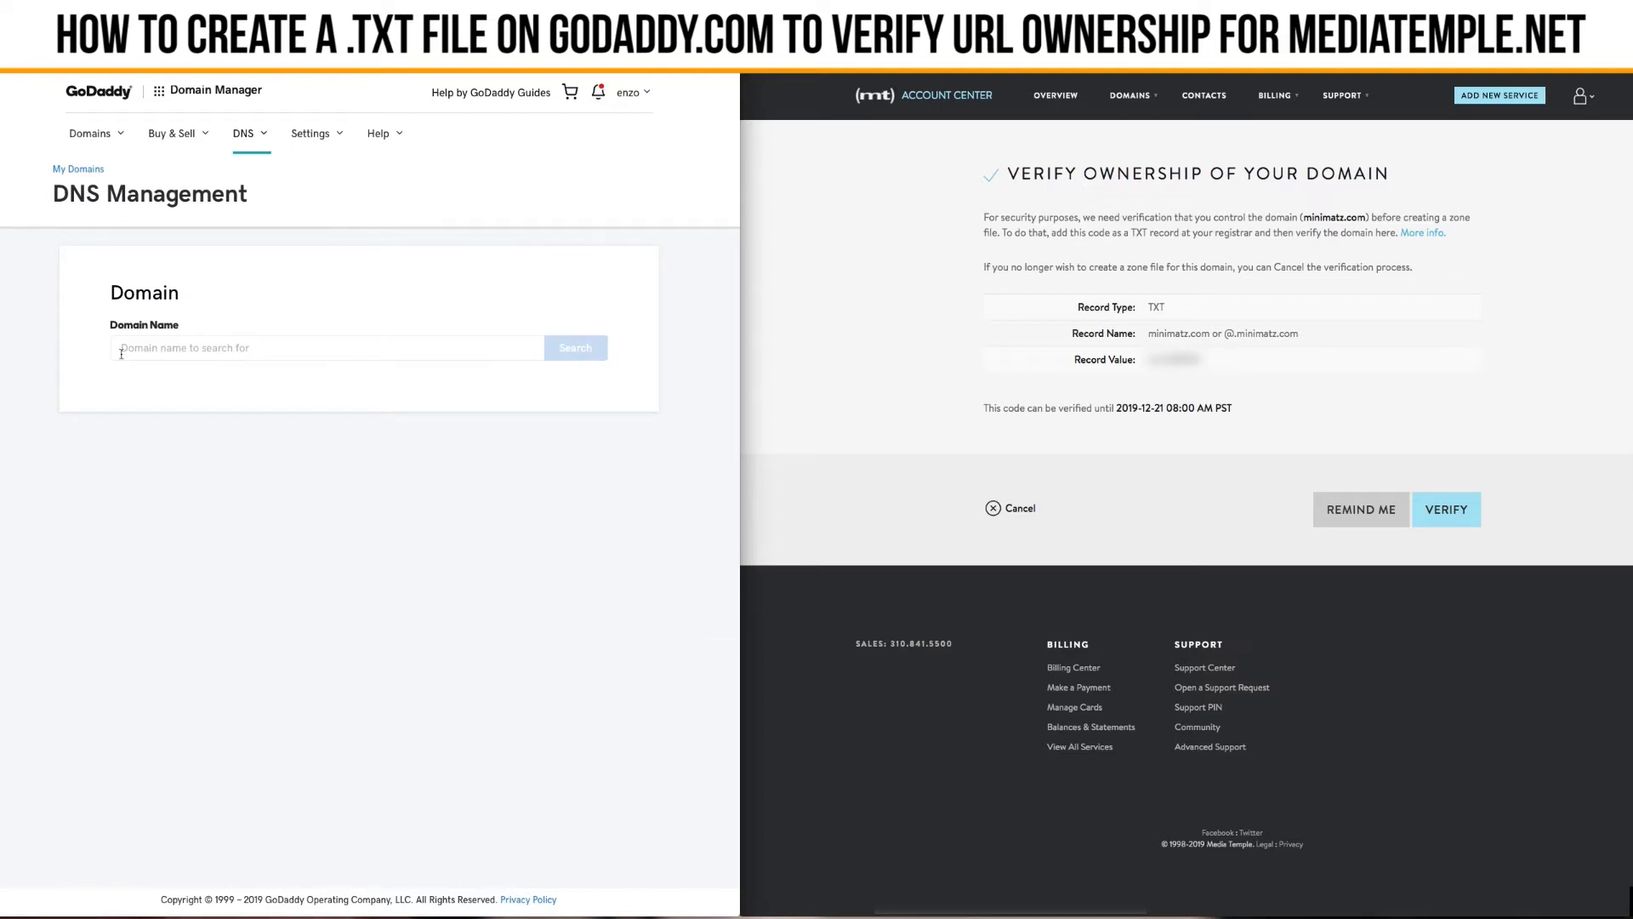
{"action": "left_click", "coordinate": [154, 351]}
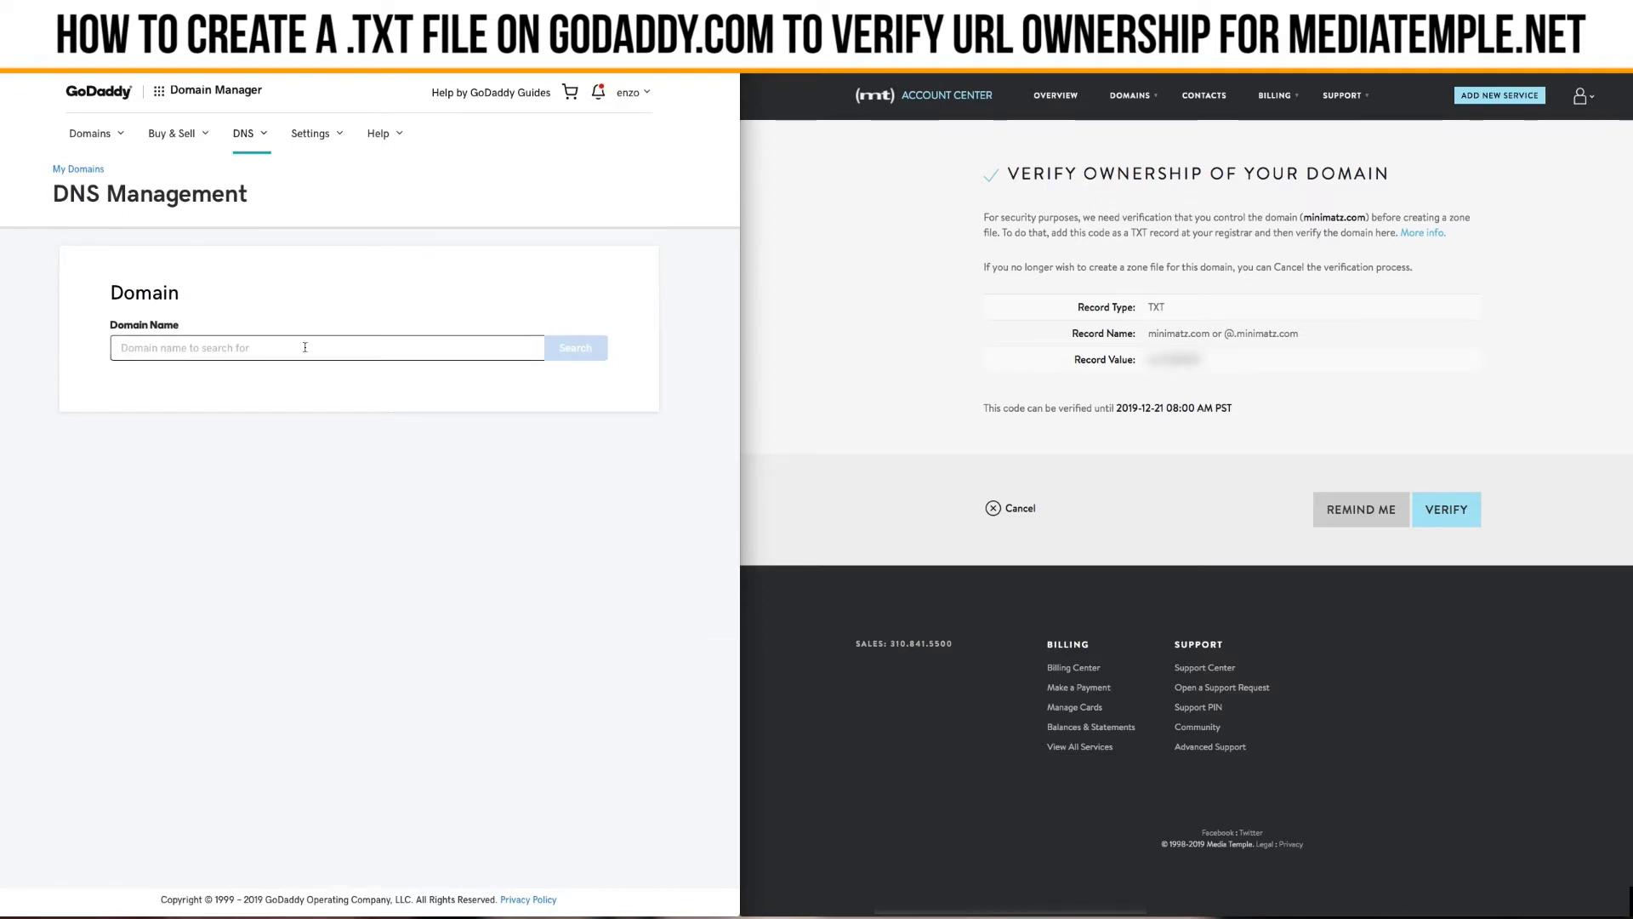
{"action": "type", "text": "mini"}
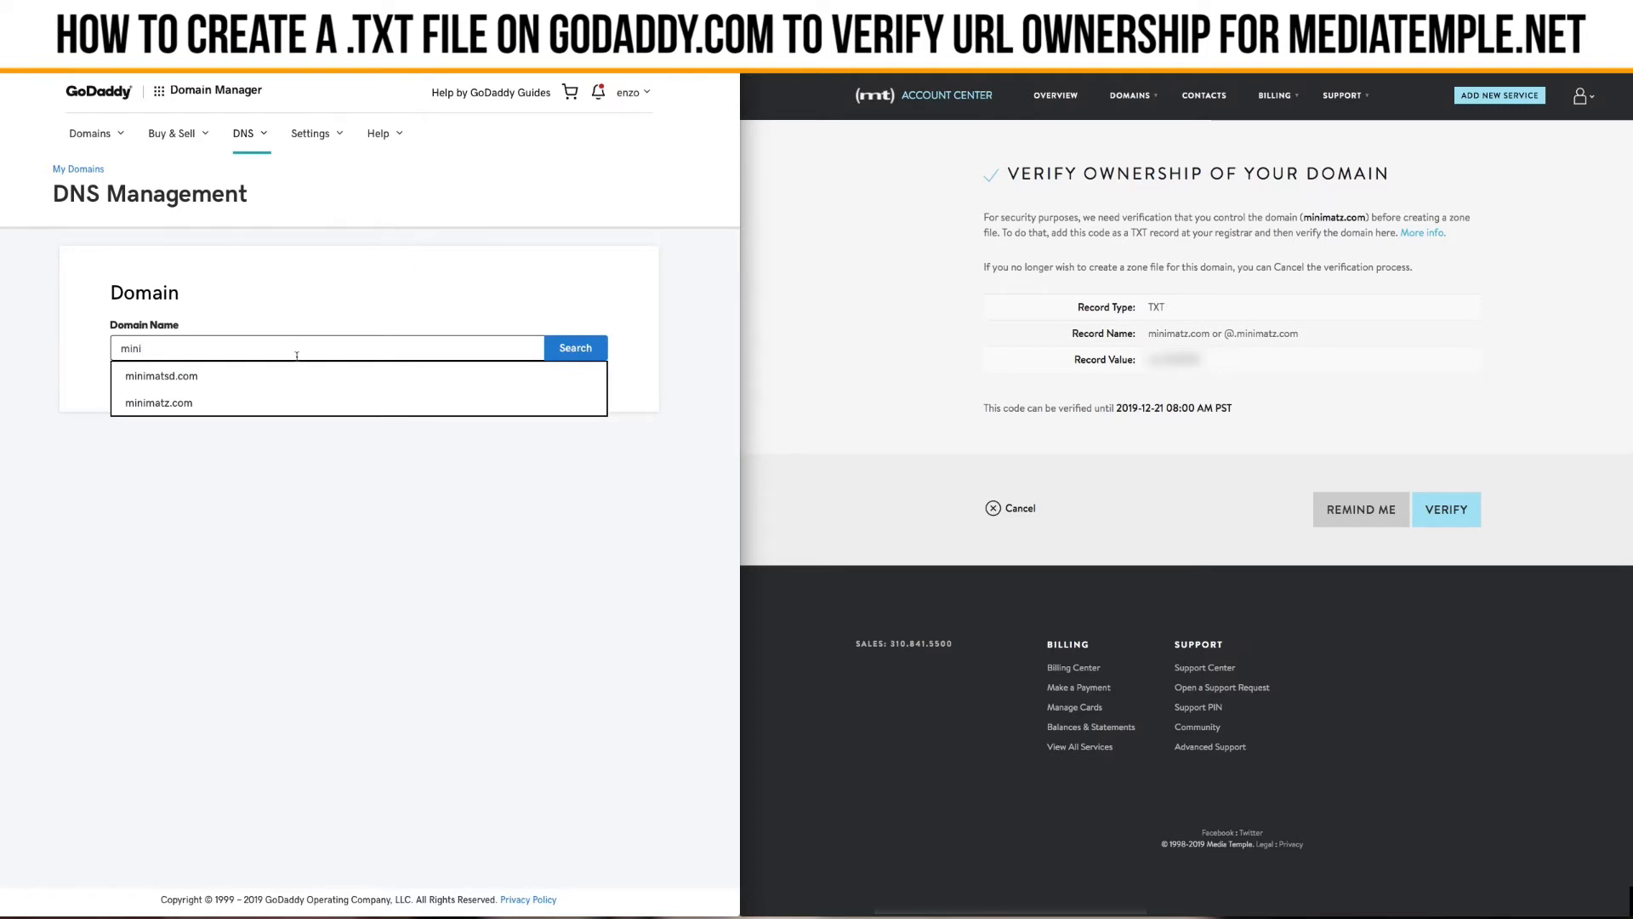
{"action": "left_click", "coordinate": [171, 404]}
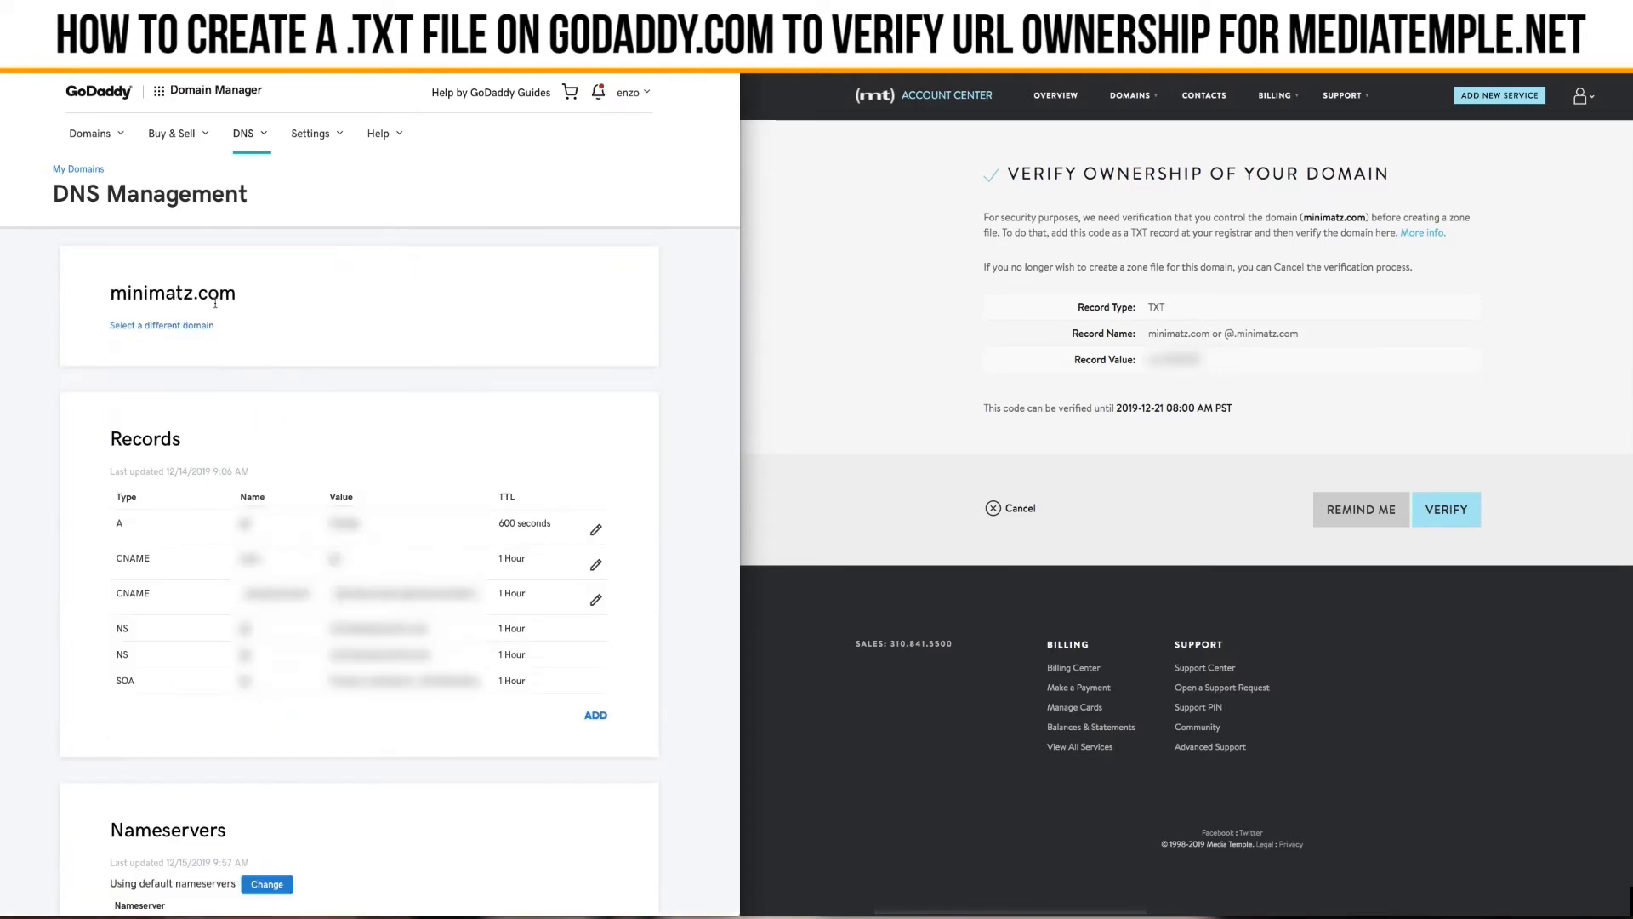
{"action": "scroll", "coordinate": [252, 309], "scroll_direction": "down", "scroll_amount": 3}
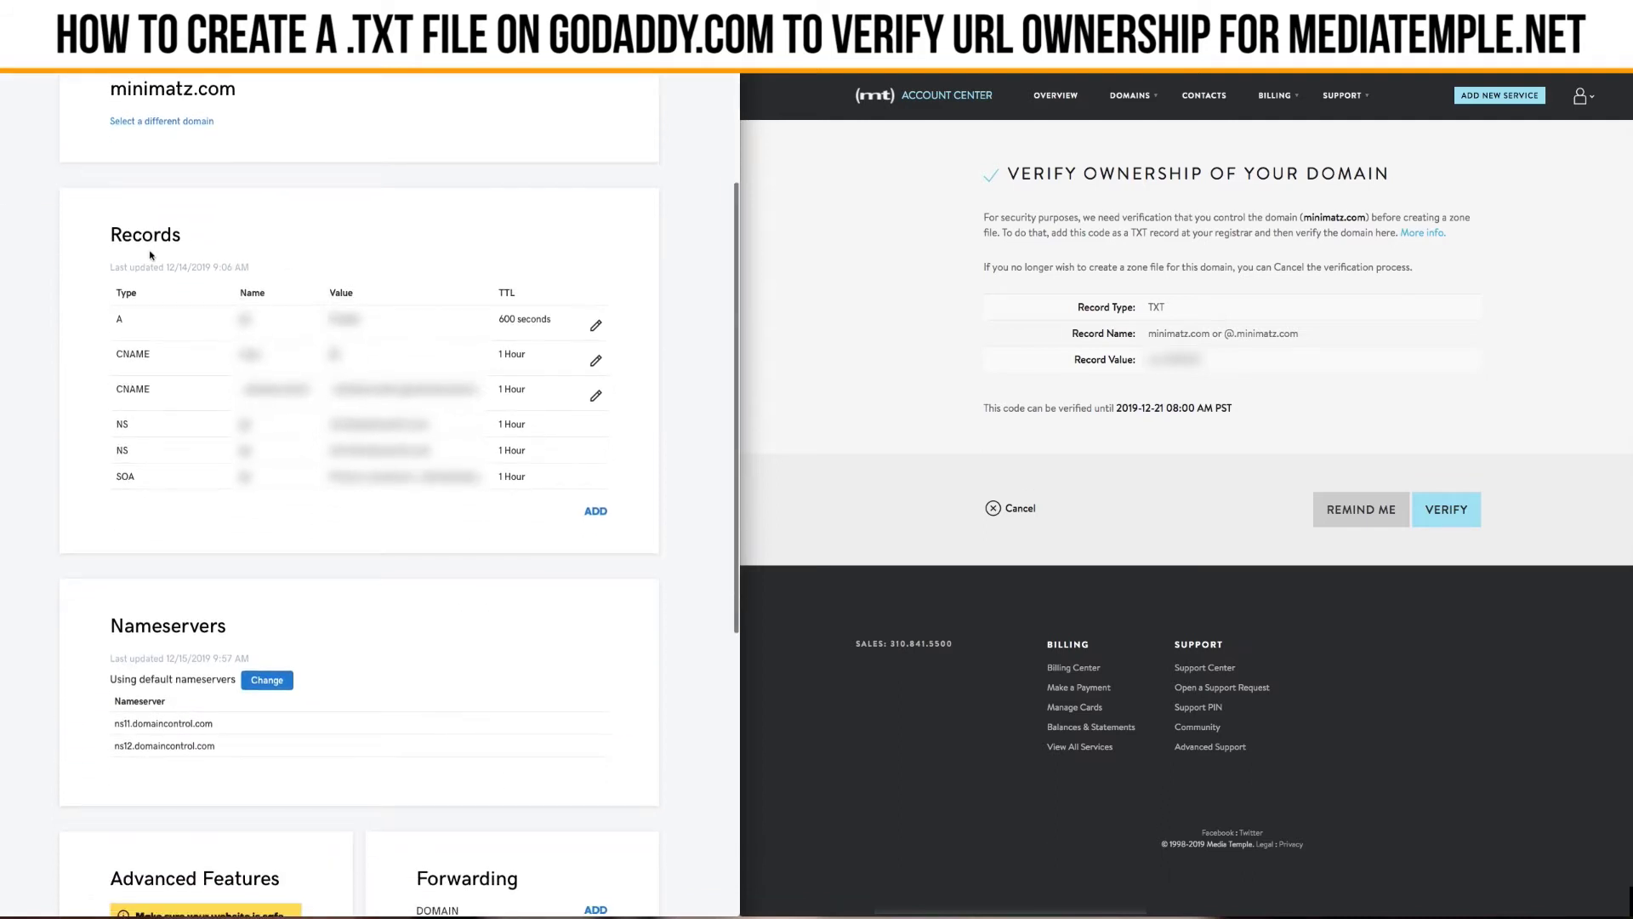
{"action": "scroll", "coordinate": [170, 411], "scroll_direction": "down", "scroll_amount": 3}
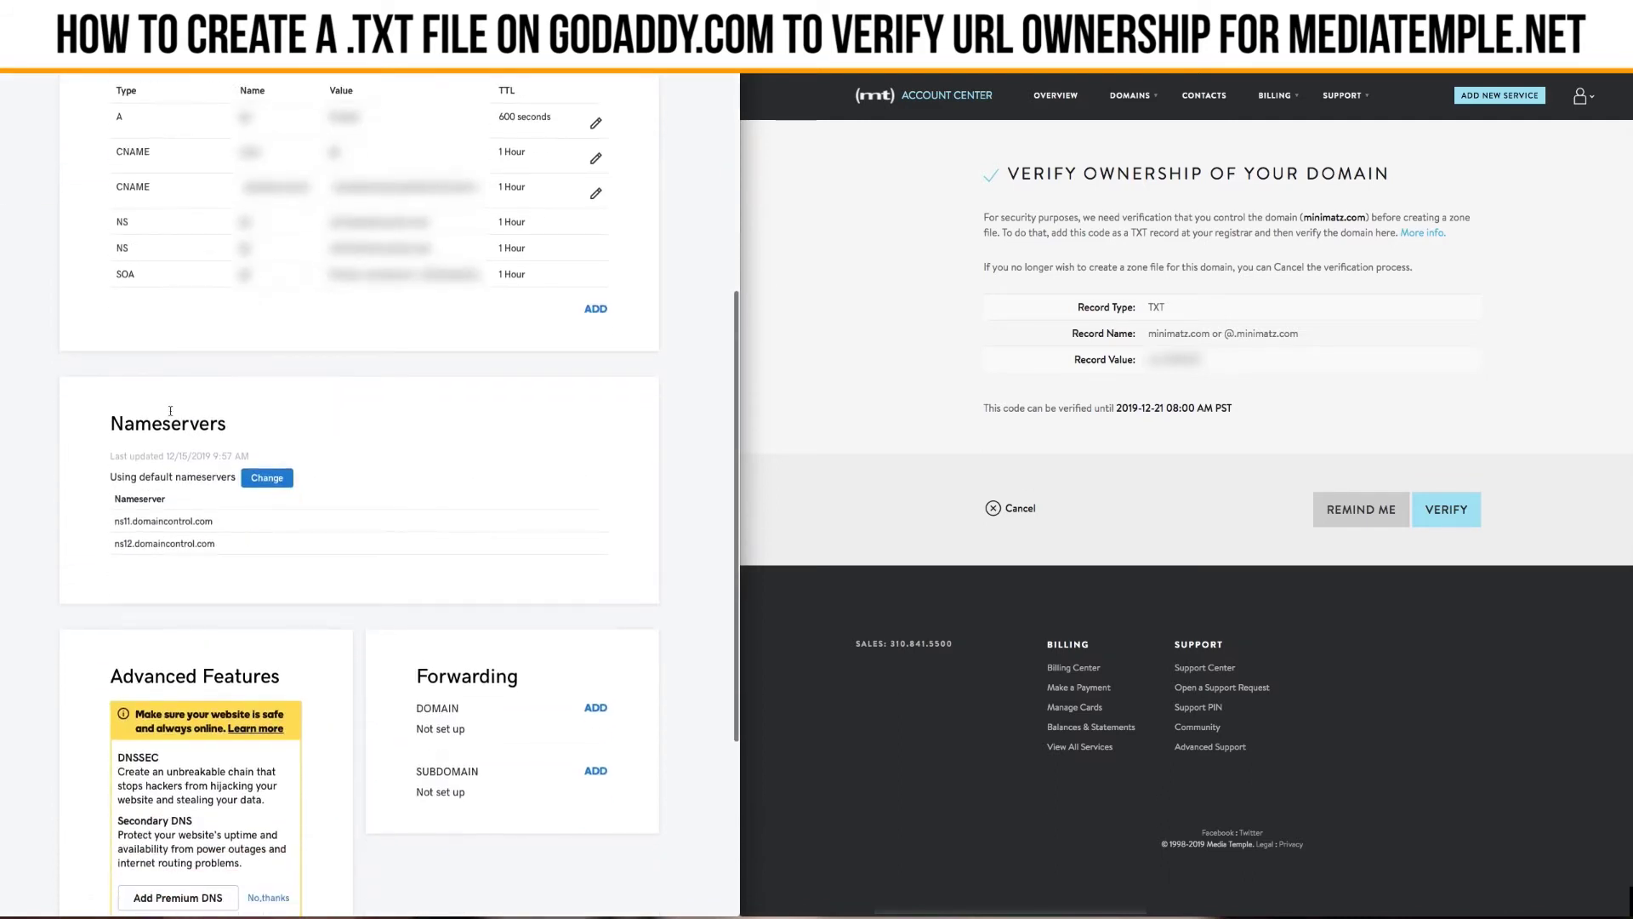
{"action": "scroll", "coordinate": [377, 455], "scroll_direction": "up", "scroll_amount": 2}
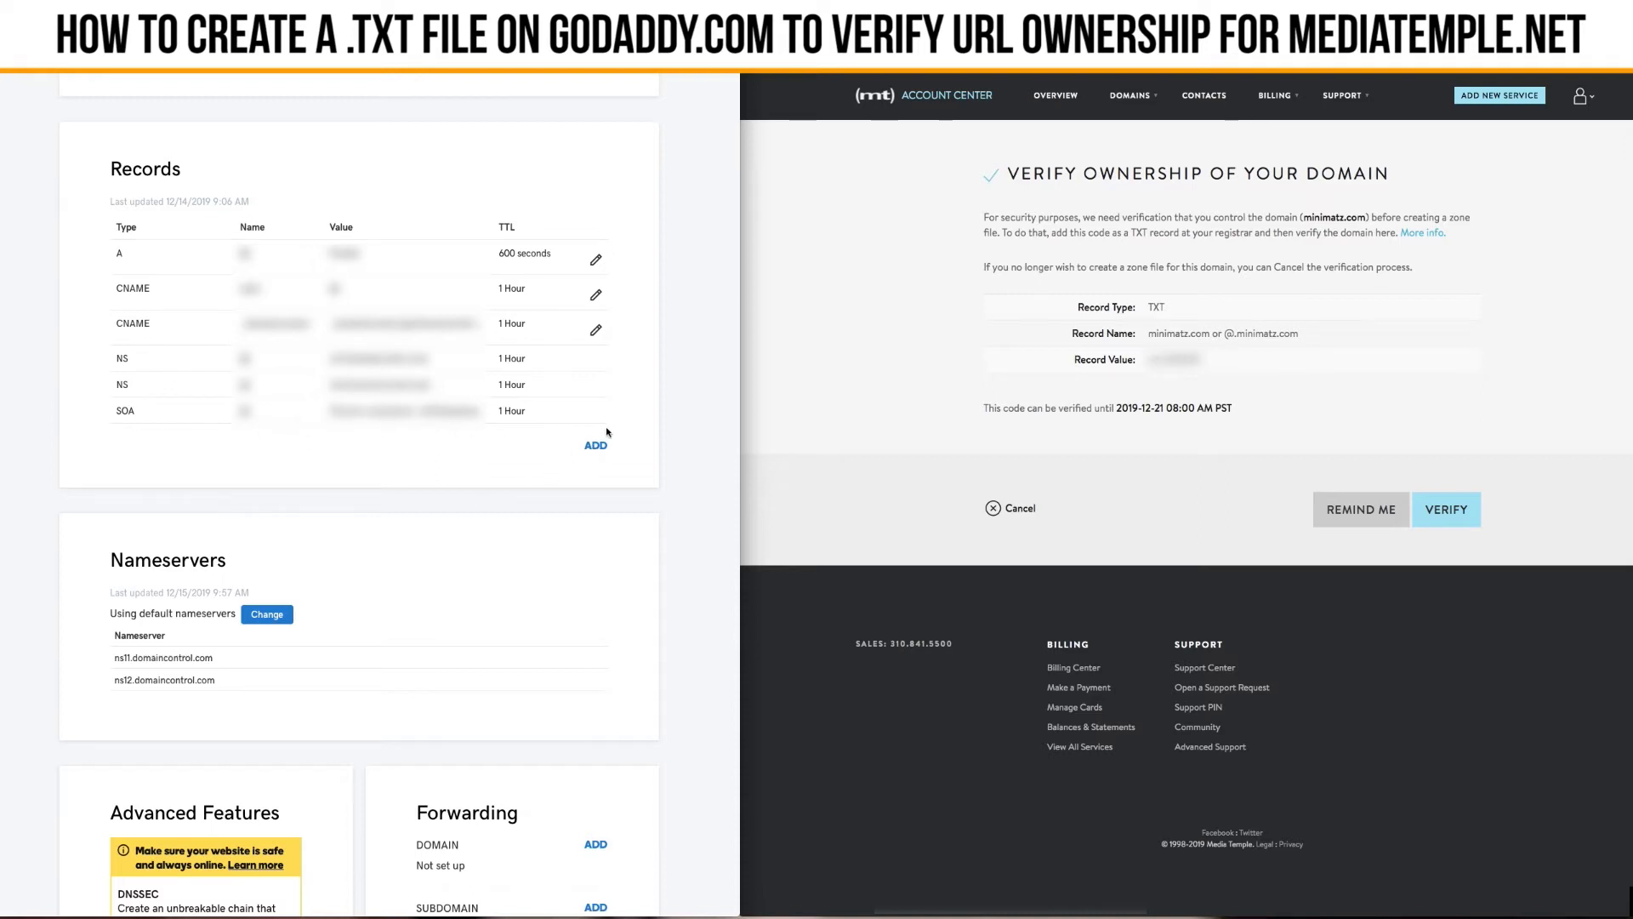
{"action": "scroll", "coordinate": [608, 432], "scroll_direction": "up", "scroll_amount": 1}
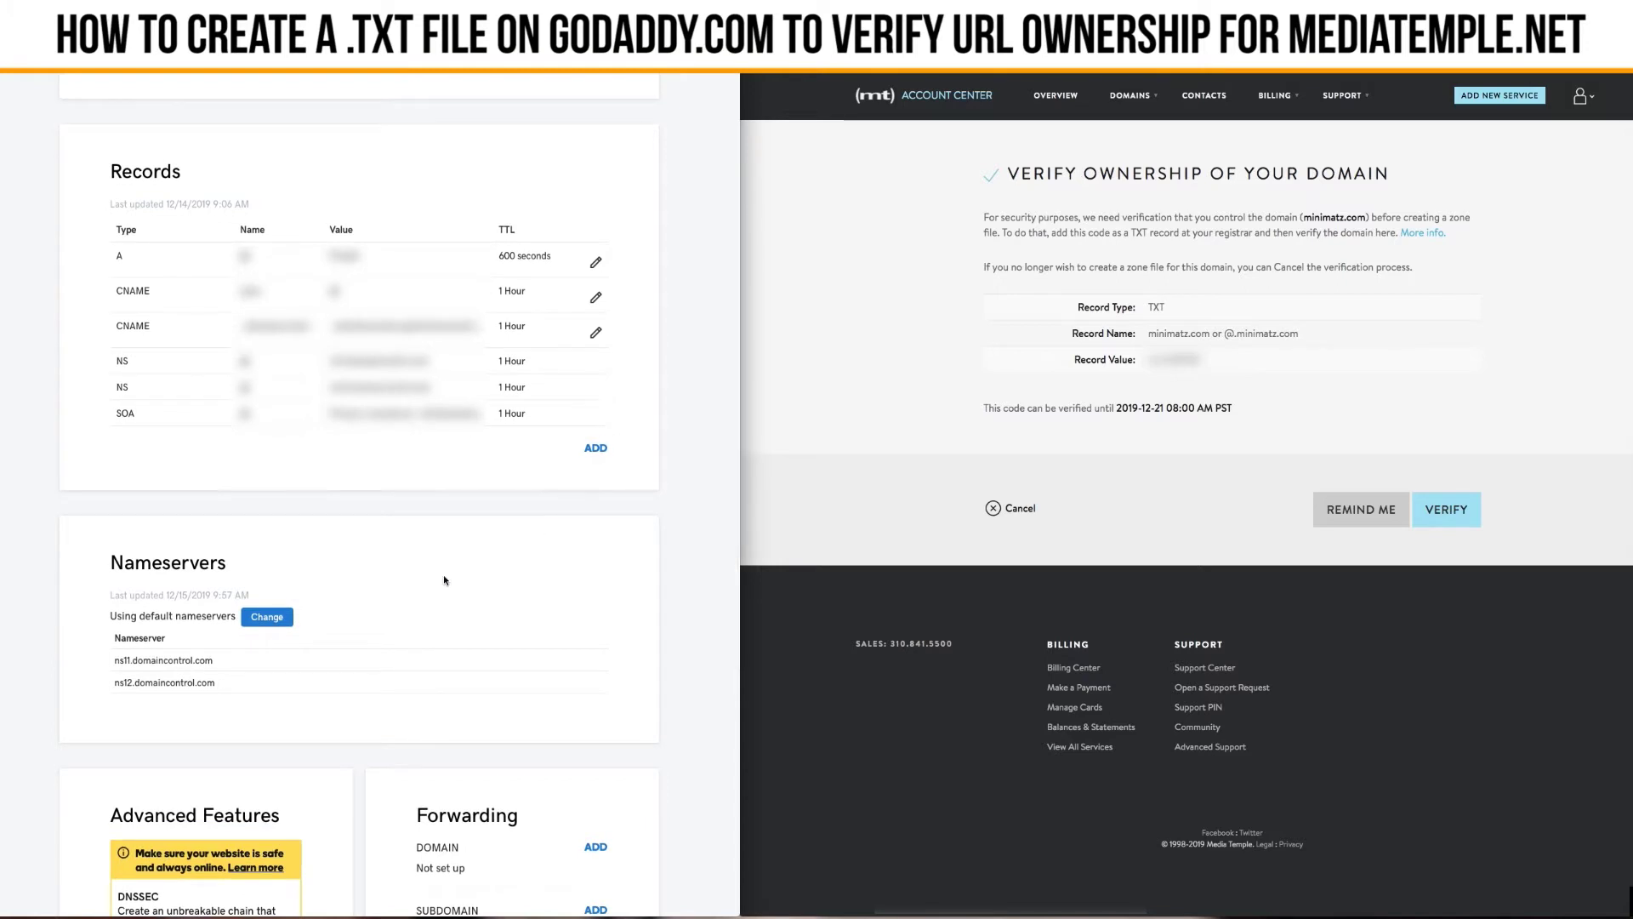
Step: Open the form for entering custom nameservers for minimatz.com and examine its fields
{"action": "scroll", "coordinate": [445, 580], "scroll_direction": "down", "scroll_amount": 4}
{"action": "scroll", "coordinate": [142, 497], "scroll_direction": "up", "scroll_amount": 3}
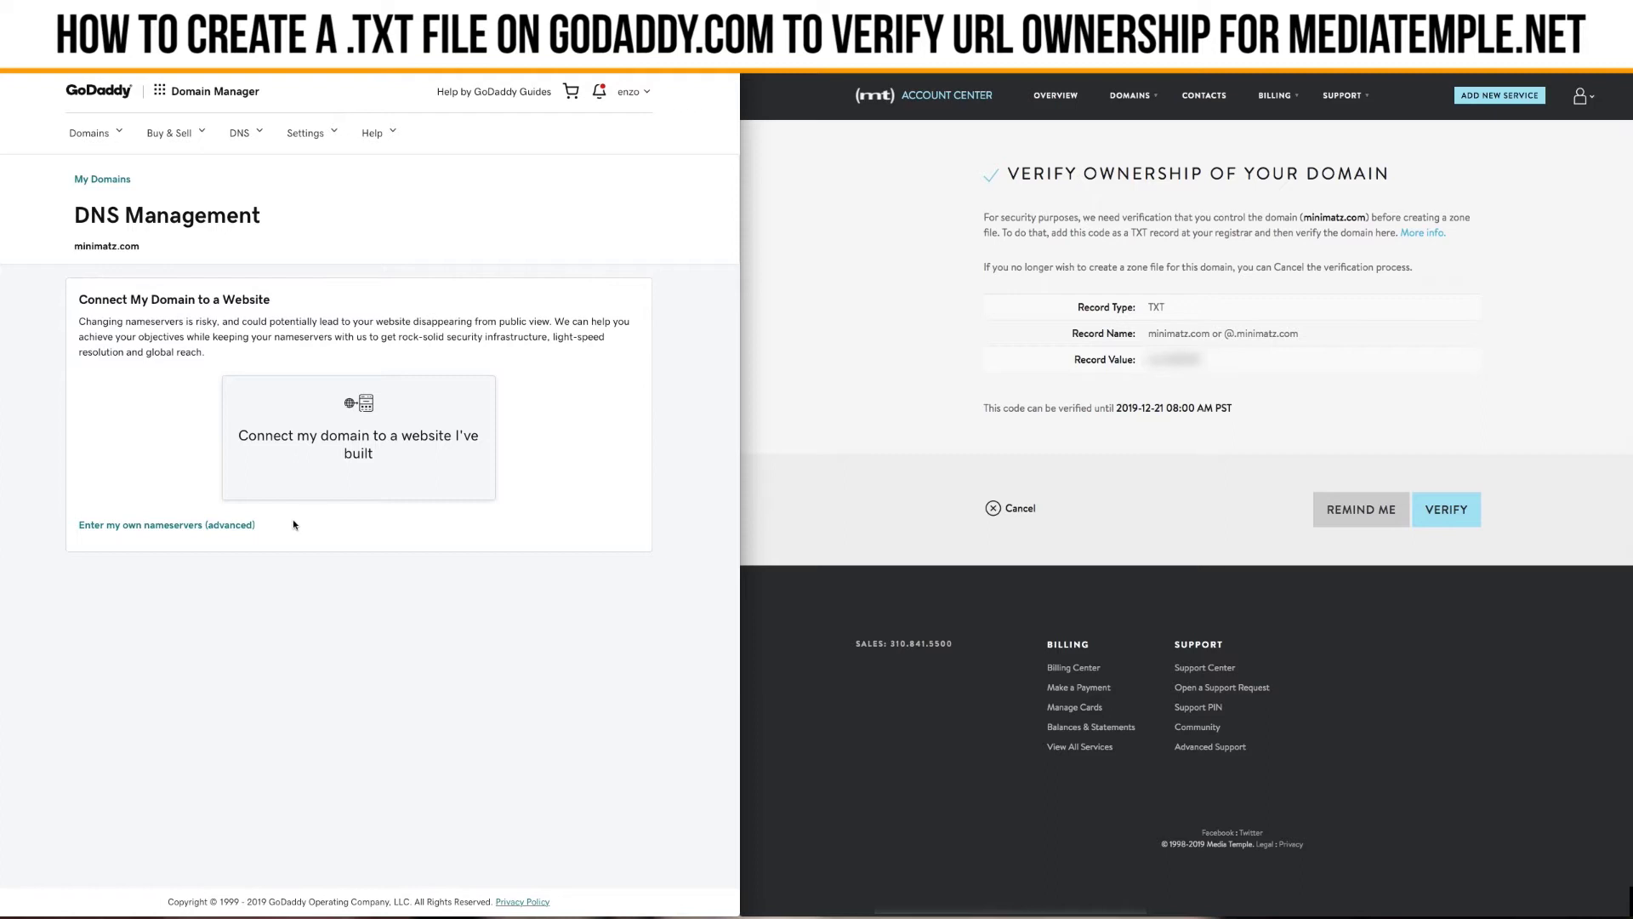
{"action": "left_click", "coordinate": [162, 524]}
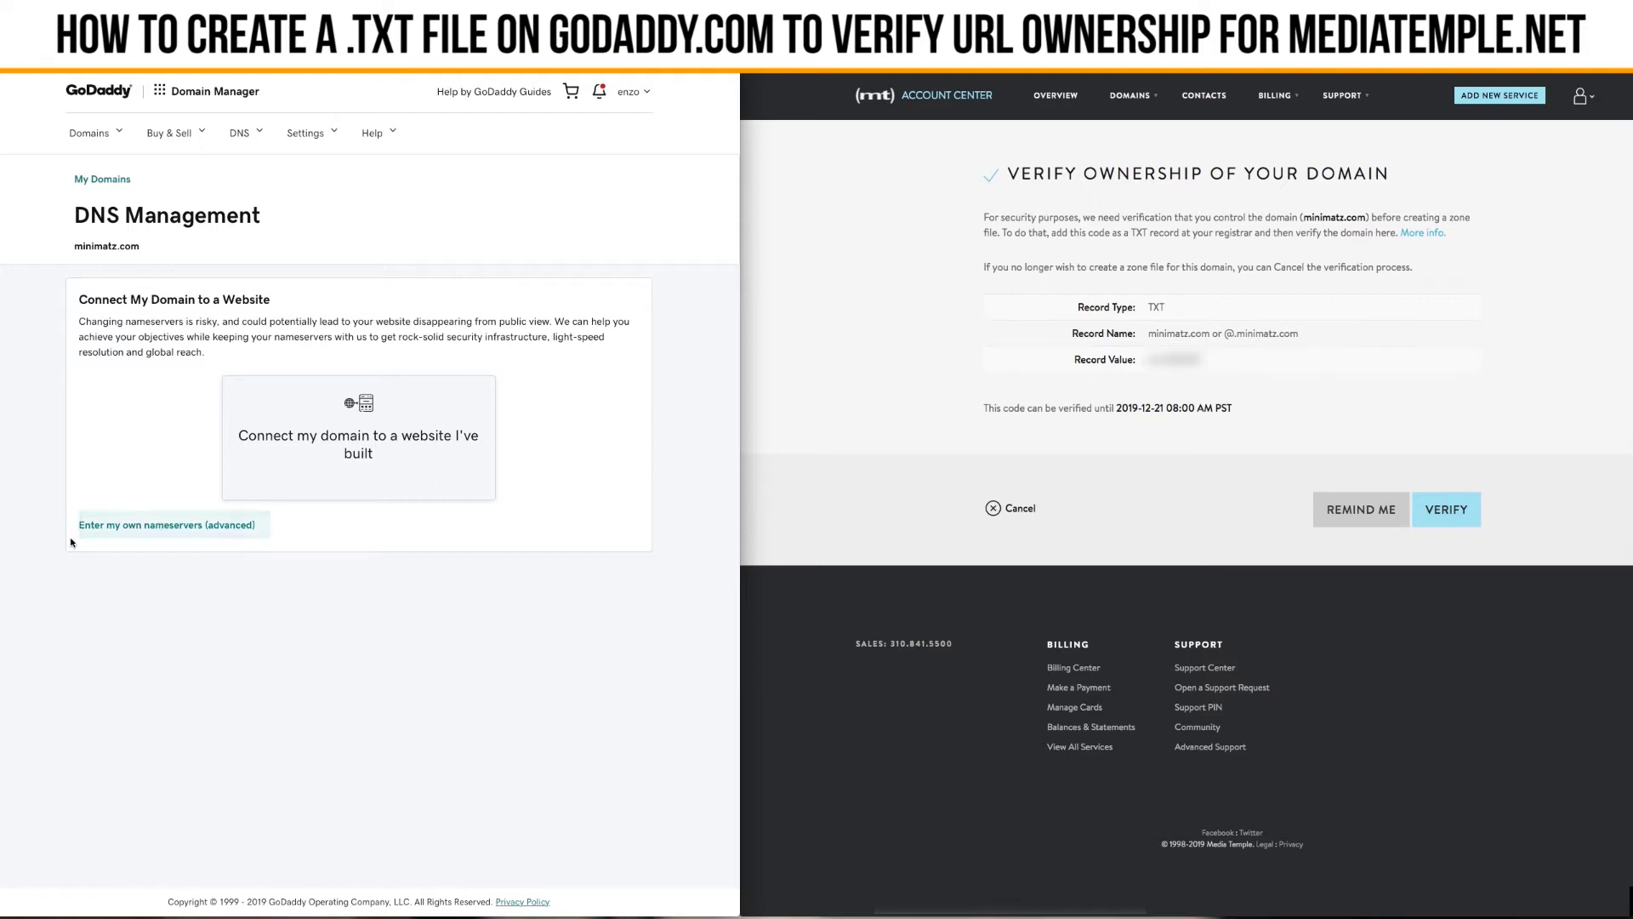
{"action": "left_click", "coordinate": [207, 532]}
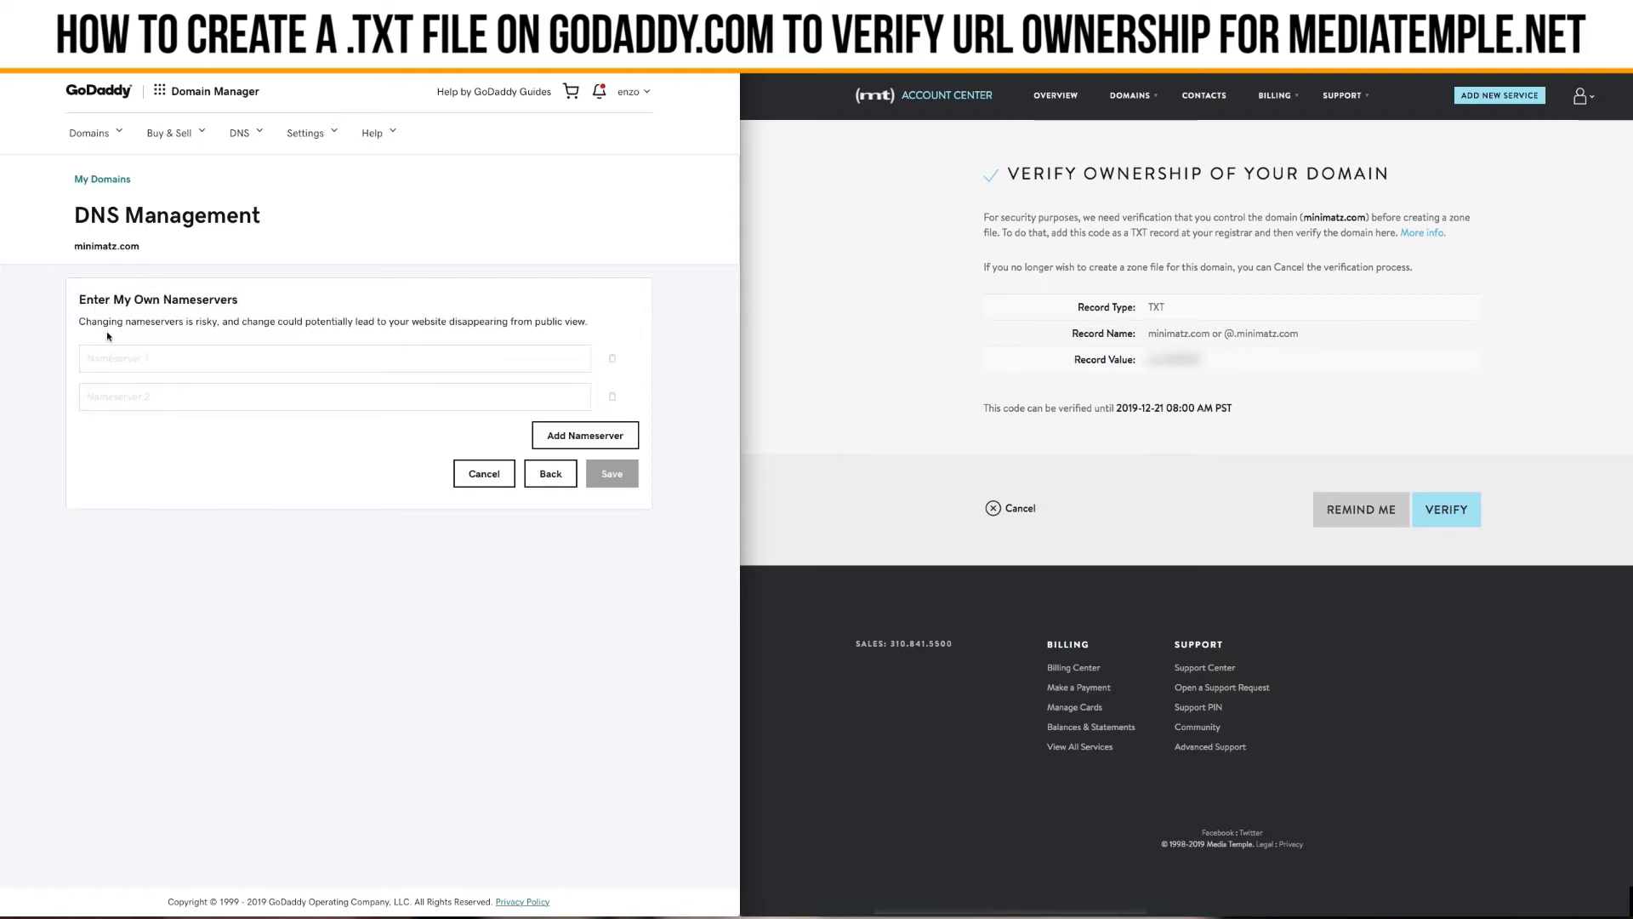
{"action": "left_click", "coordinate": [108, 358]}
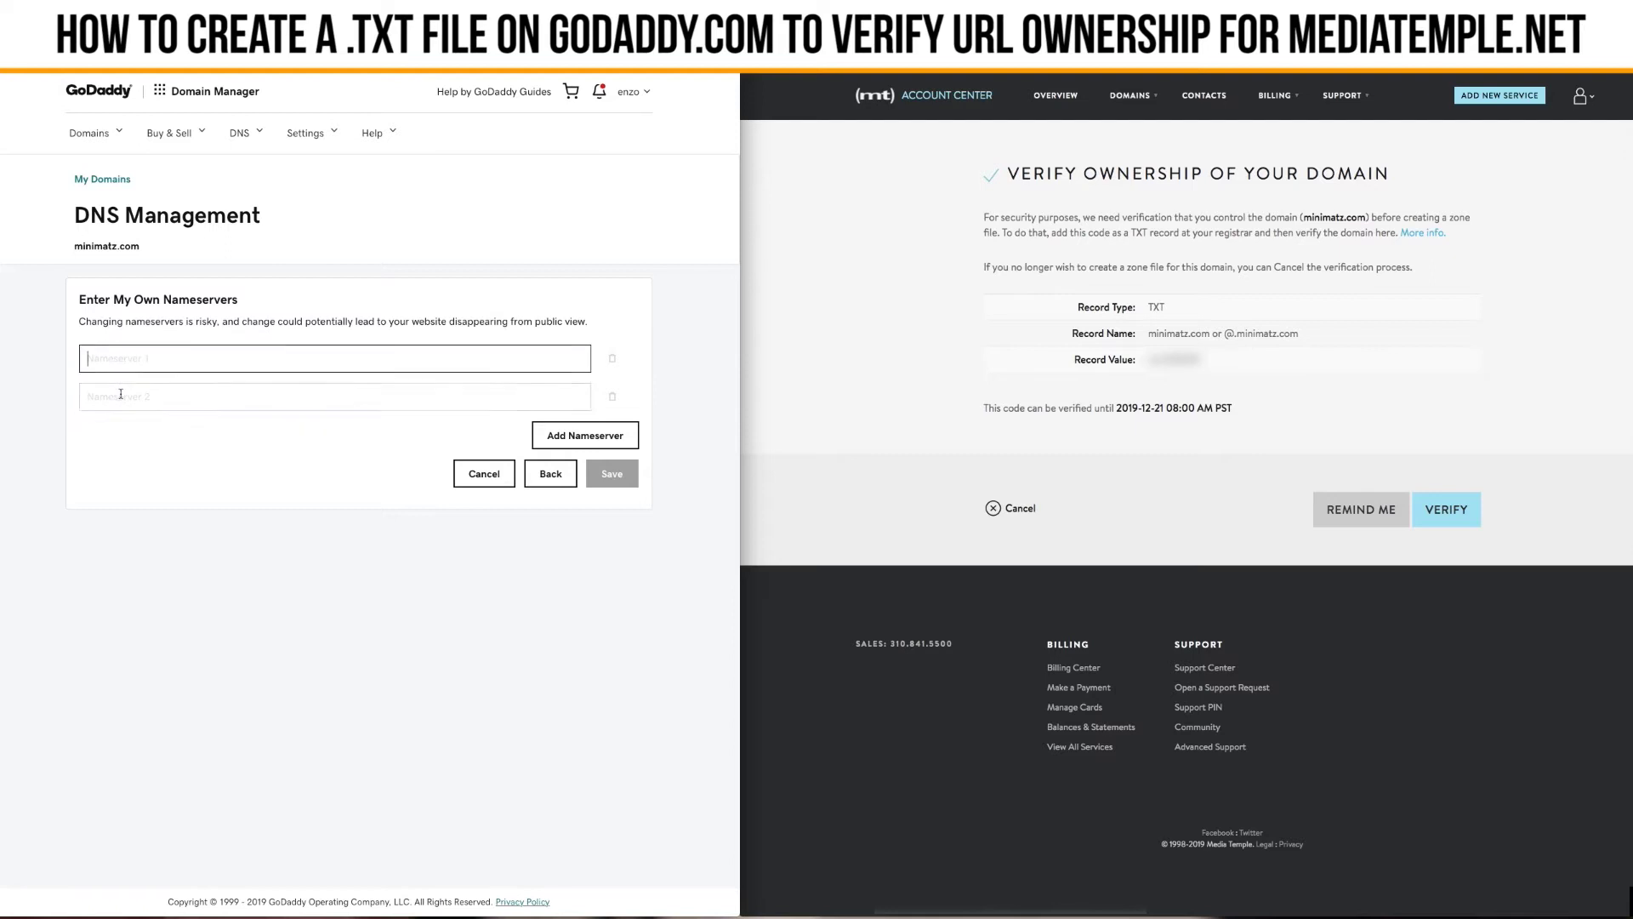
{"action": "left_click", "coordinate": [851, 332]}
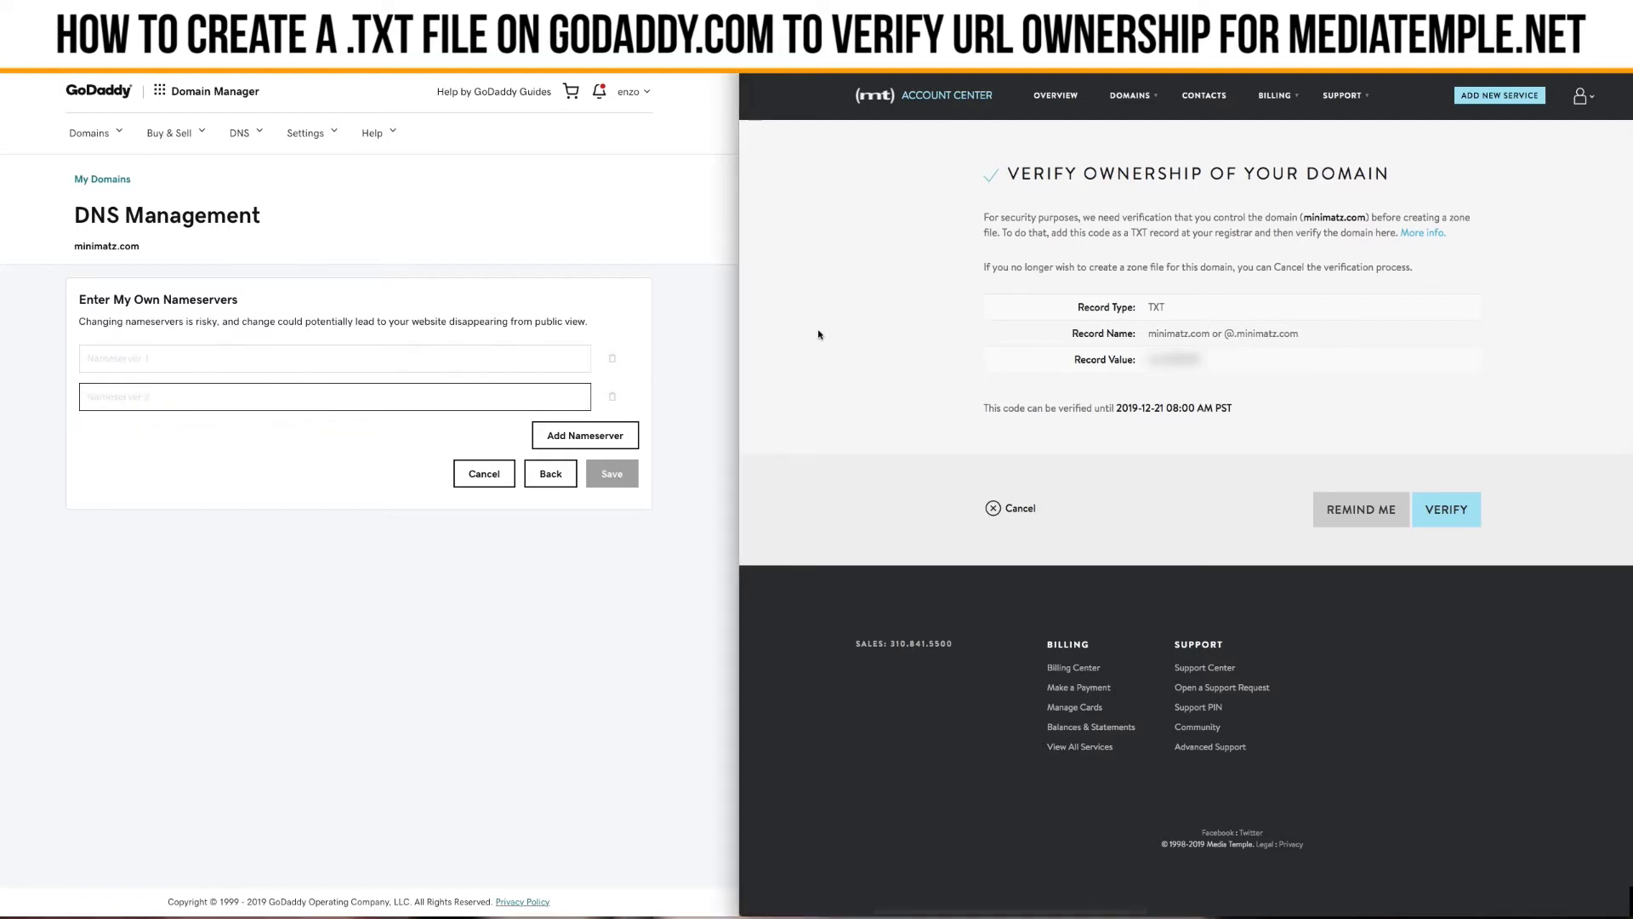
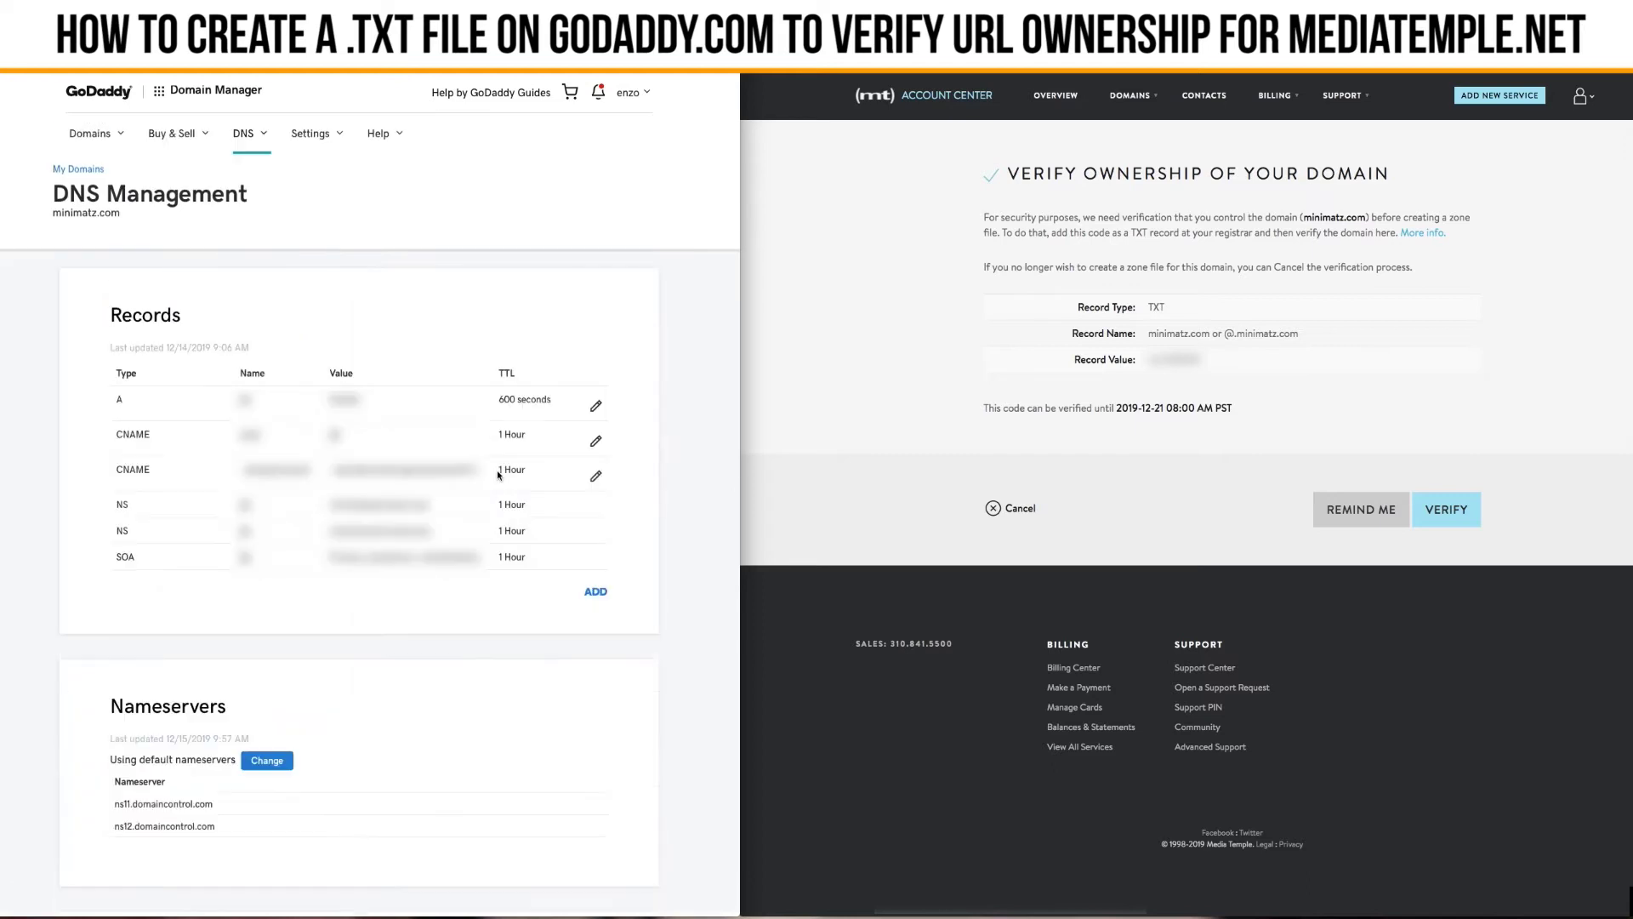
Step: Start a new DNS record for minimatz.com with type TXT and a TTL of 1/2 Hour
{"action": "scroll", "coordinate": [487, 483], "scroll_direction": "down", "scroll_amount": 3}
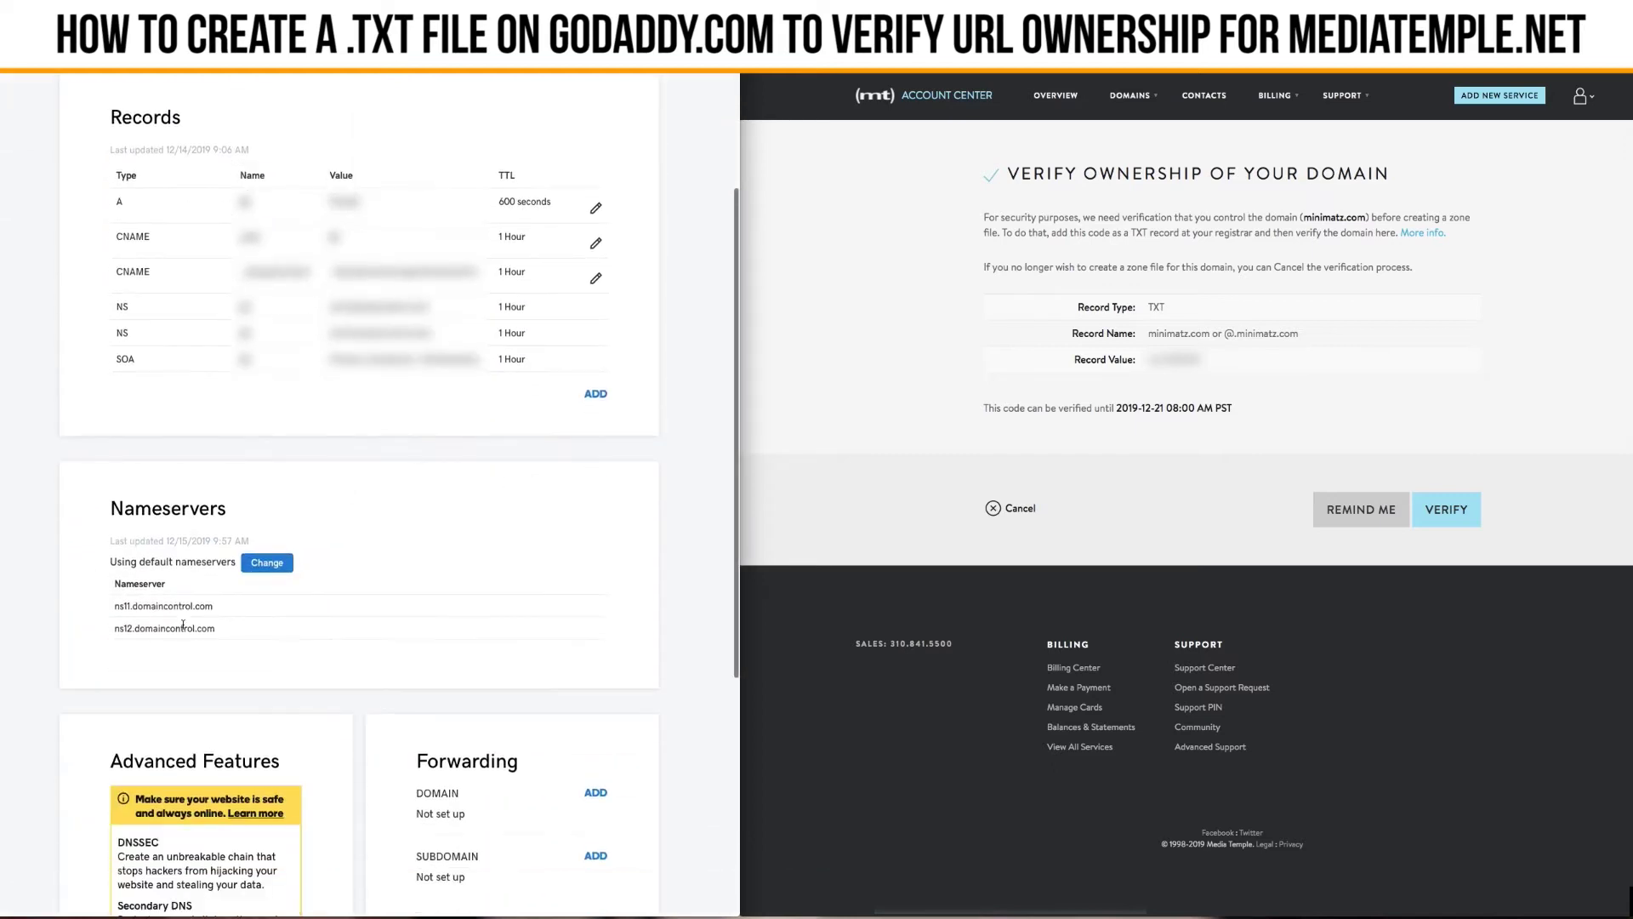
{"action": "scroll", "coordinate": [370, 595], "scroll_direction": "up", "scroll_amount": 1}
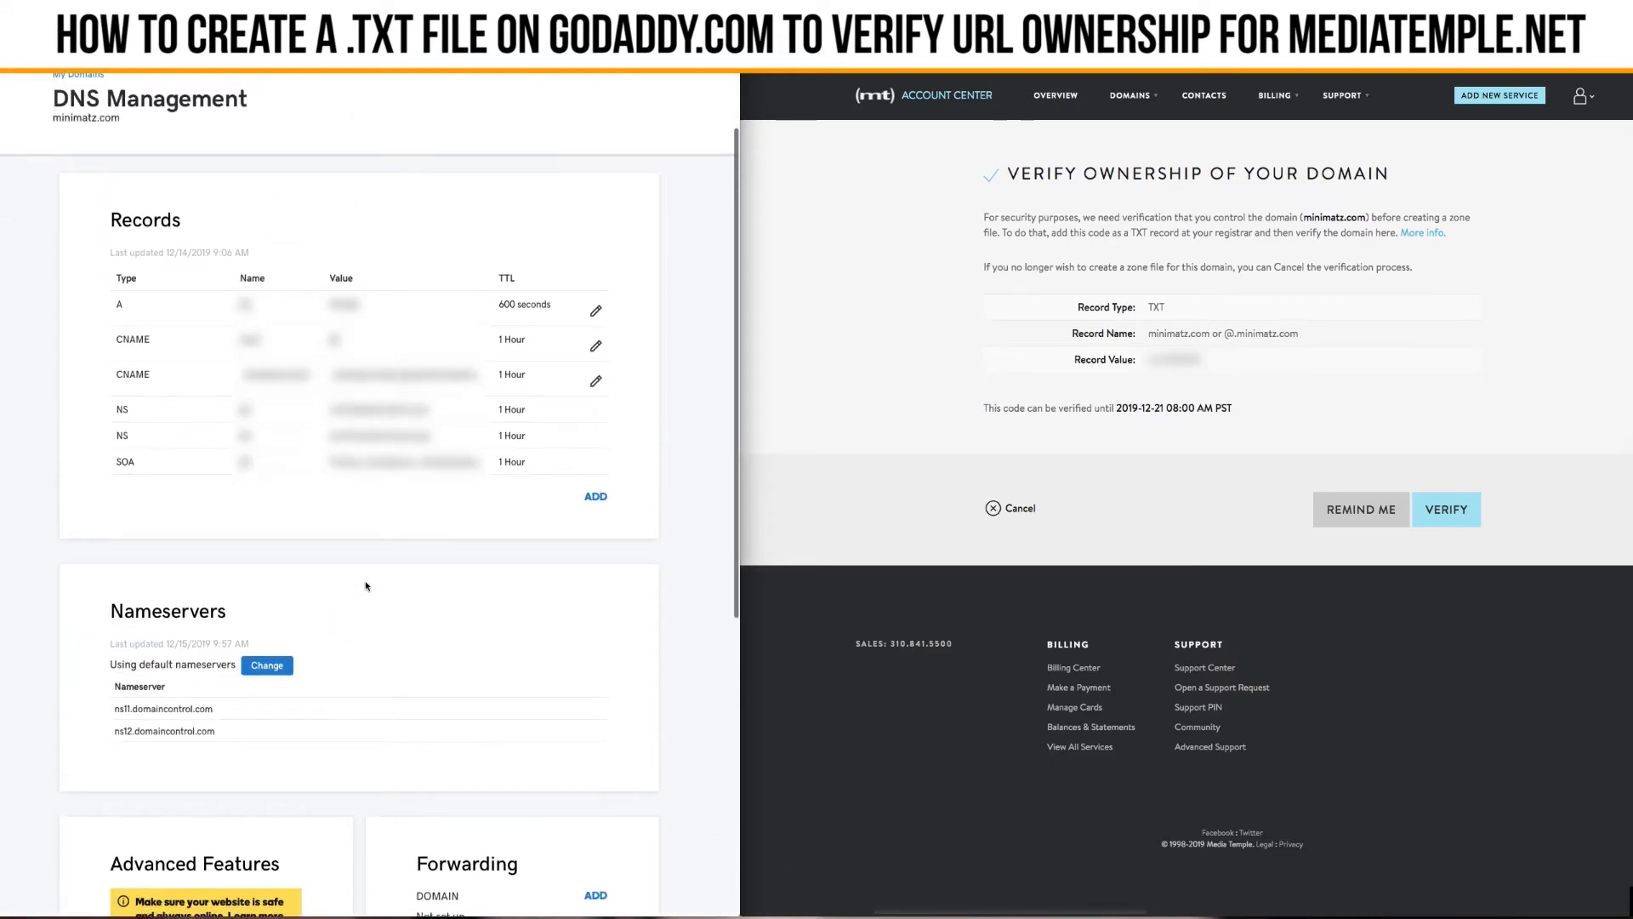
{"action": "left_click", "coordinate": [598, 500]}
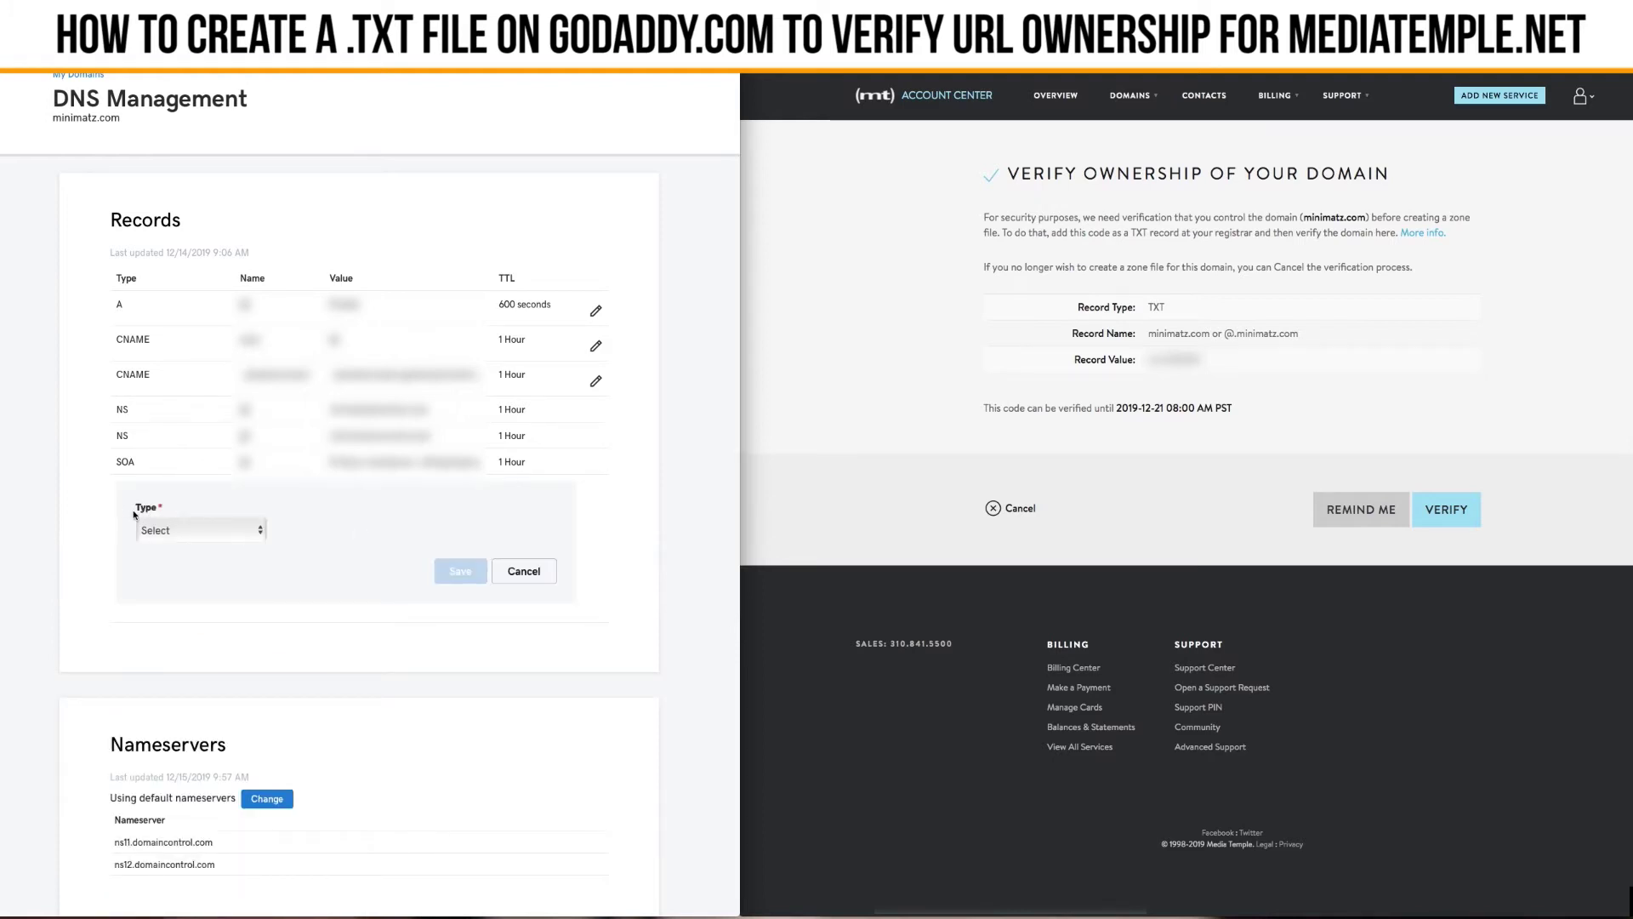
{"action": "left_click", "coordinate": [225, 529]}
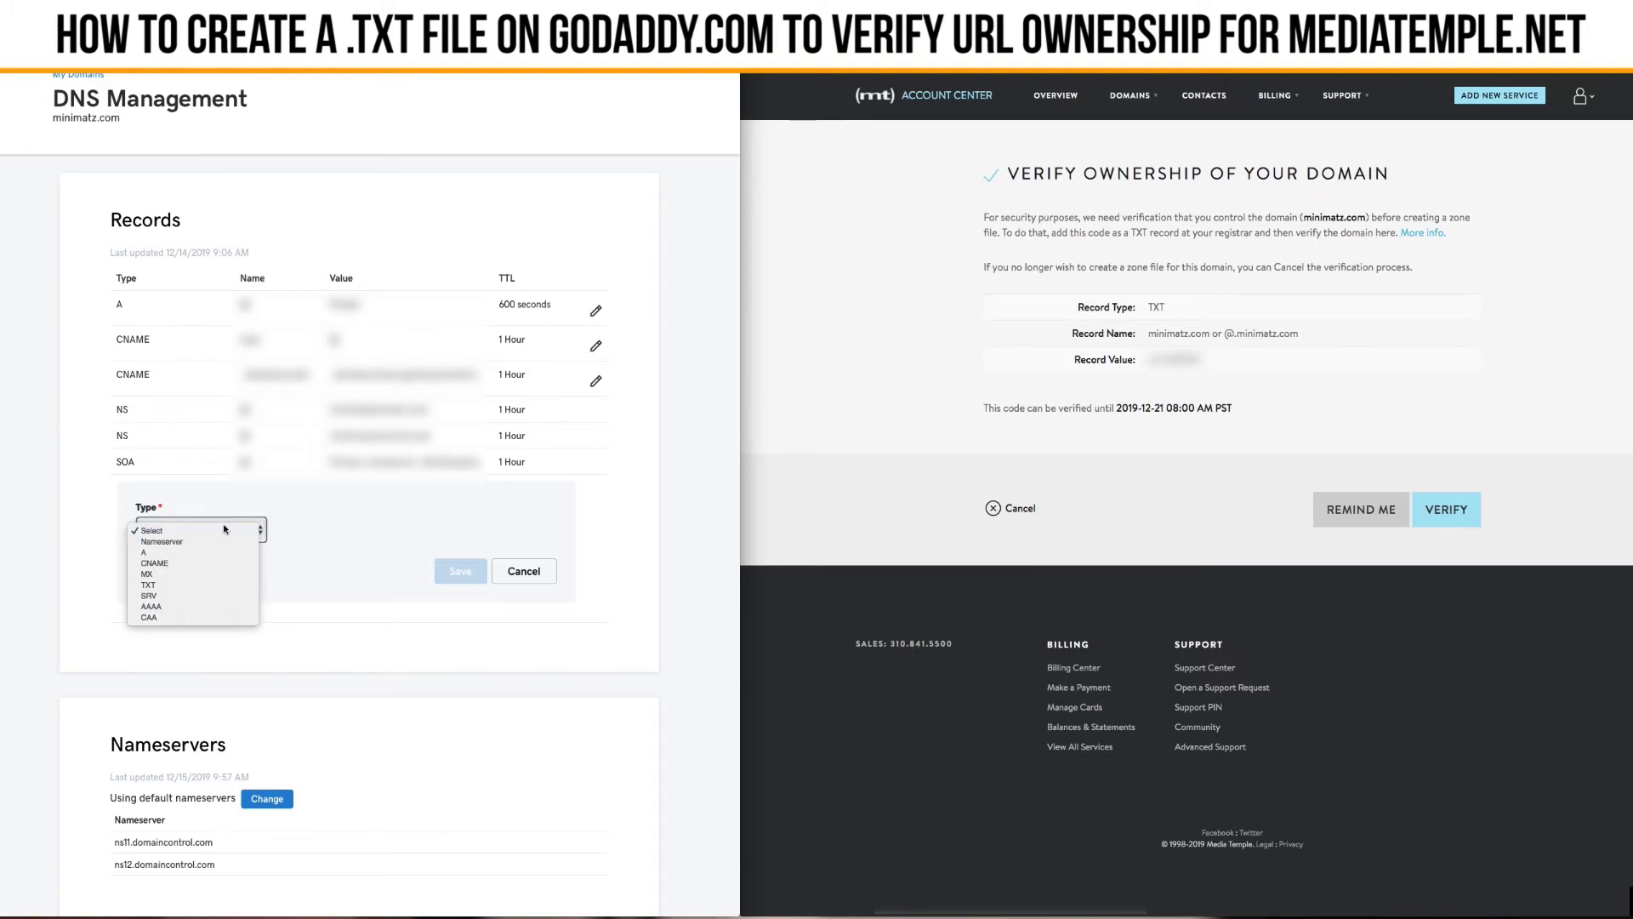
{"action": "left_click", "coordinate": [226, 585]}
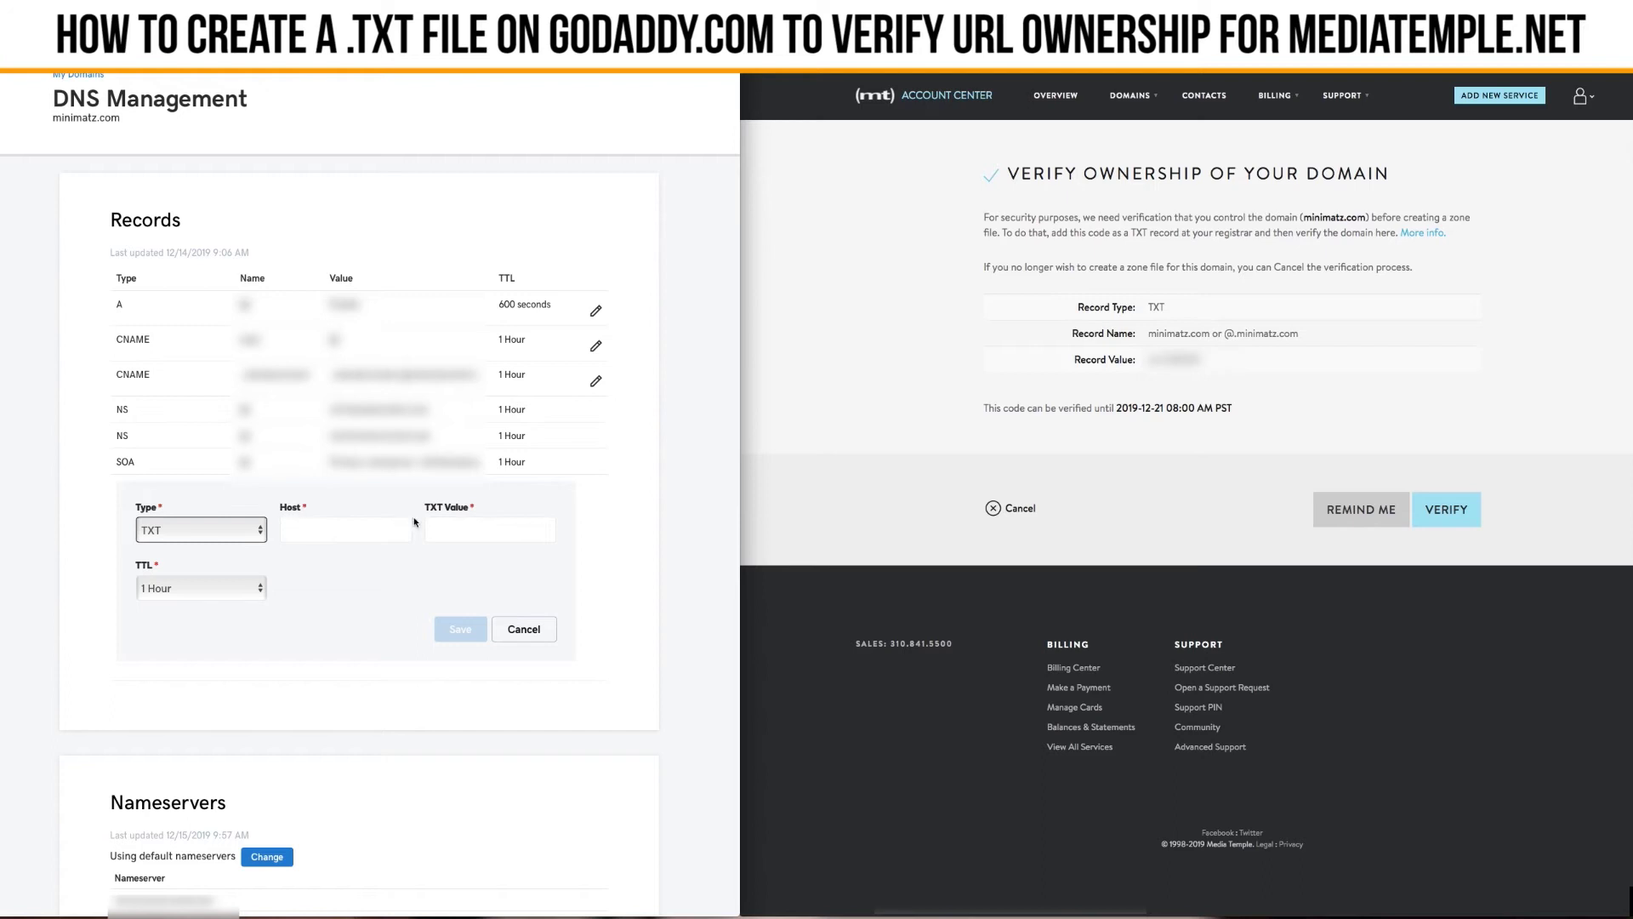
{"action": "left_click", "coordinate": [162, 591]}
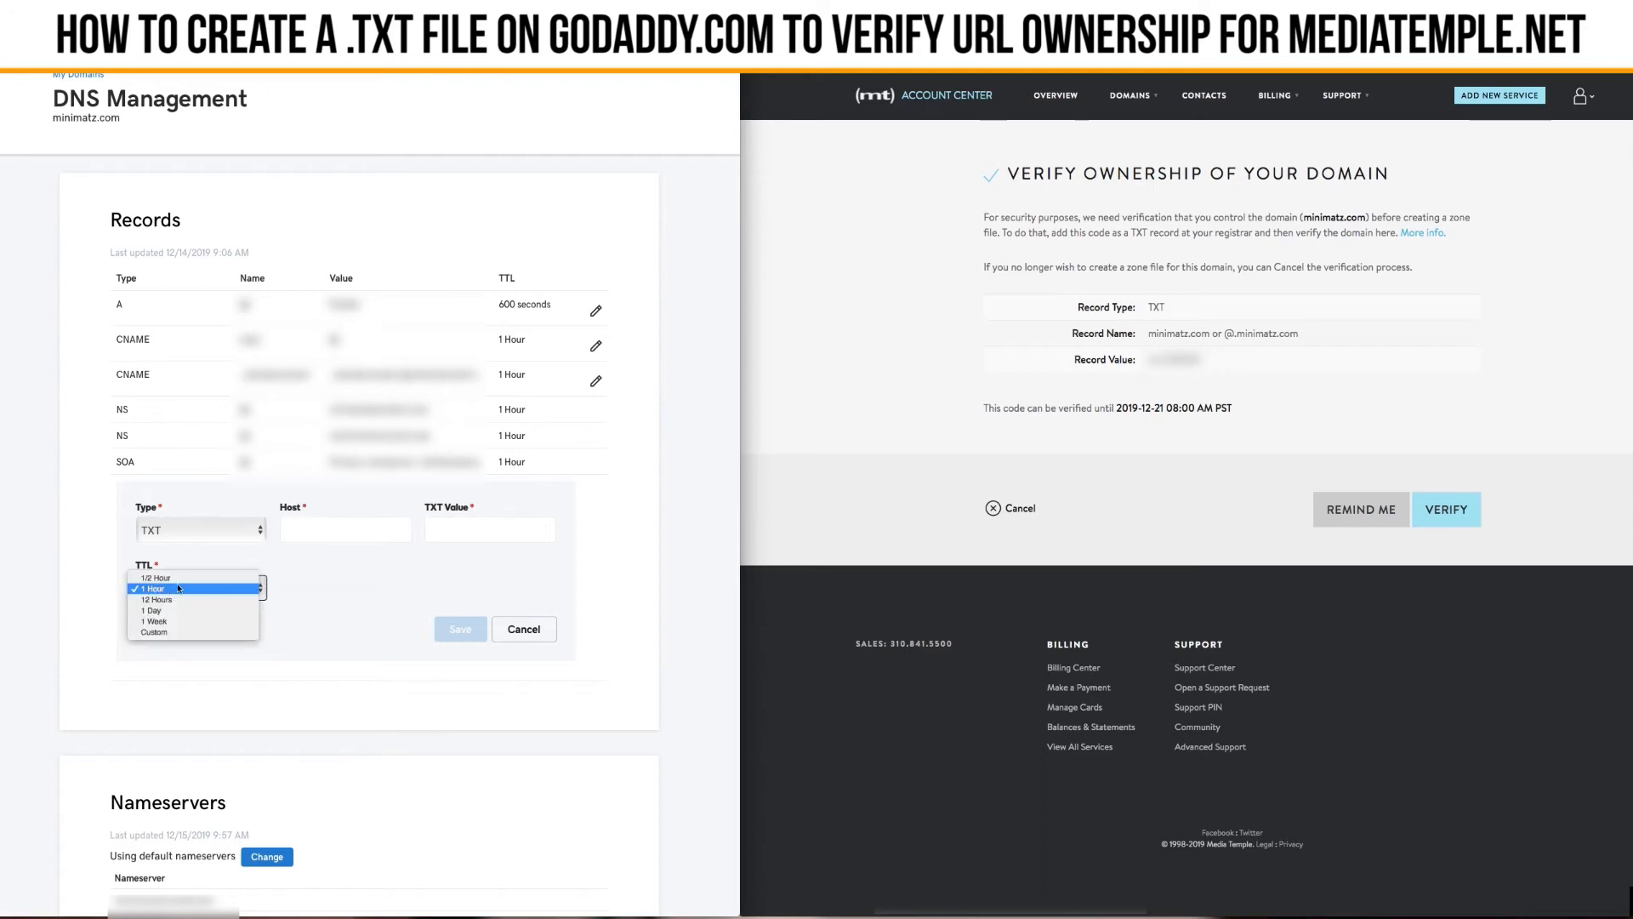
{"action": "left_click", "coordinate": [156, 577]}
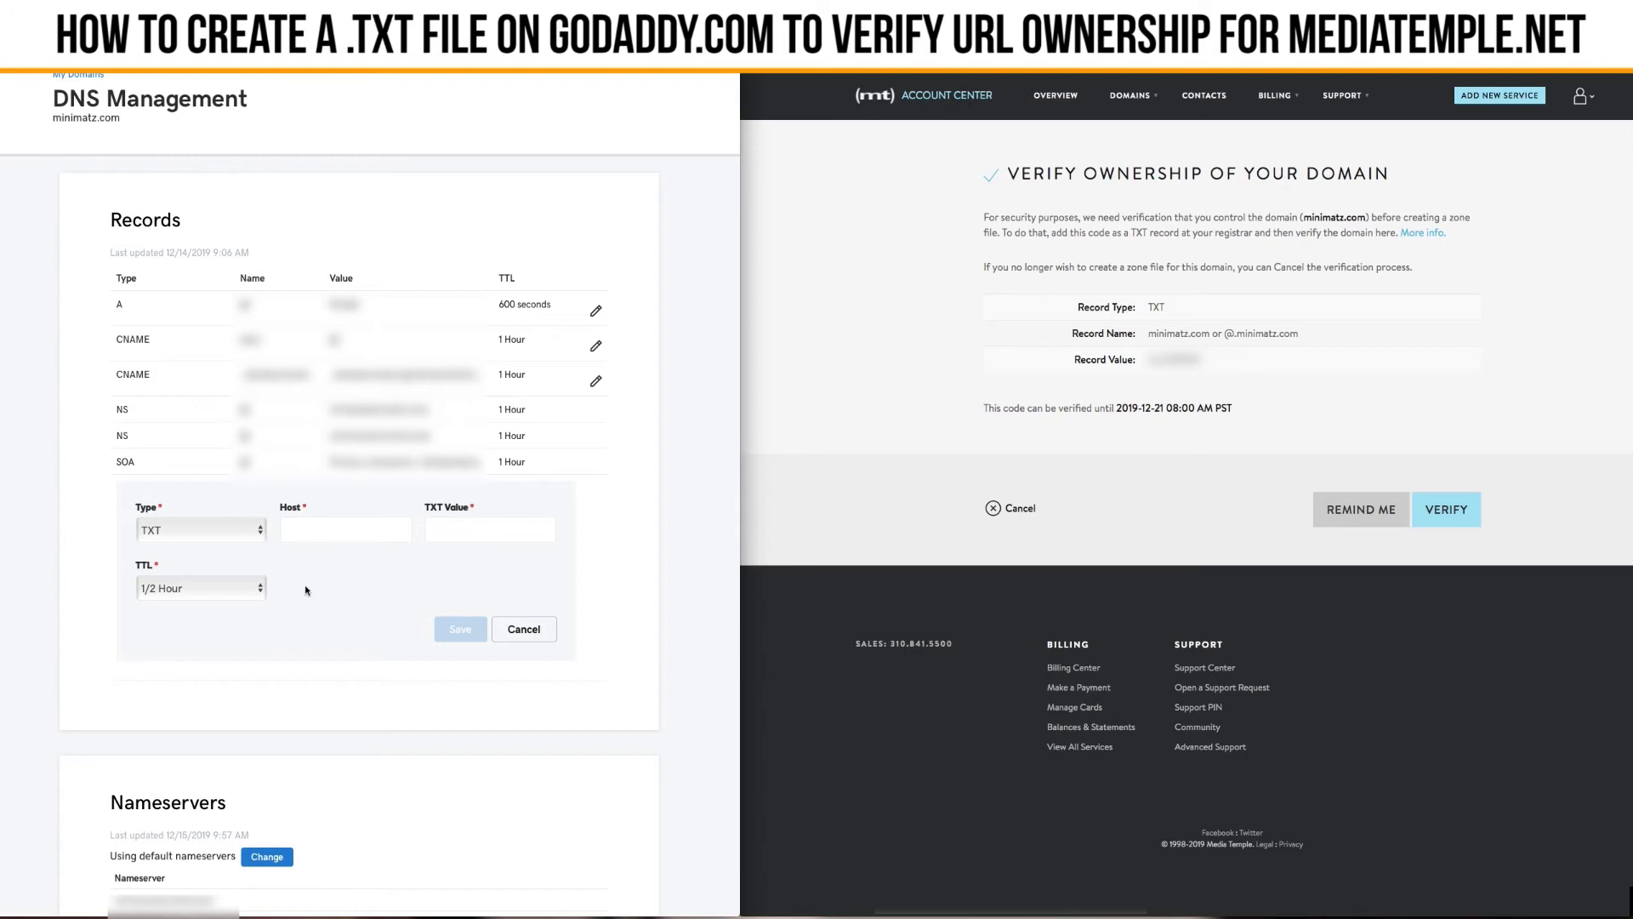
{"action": "left_click", "coordinate": [234, 590]}
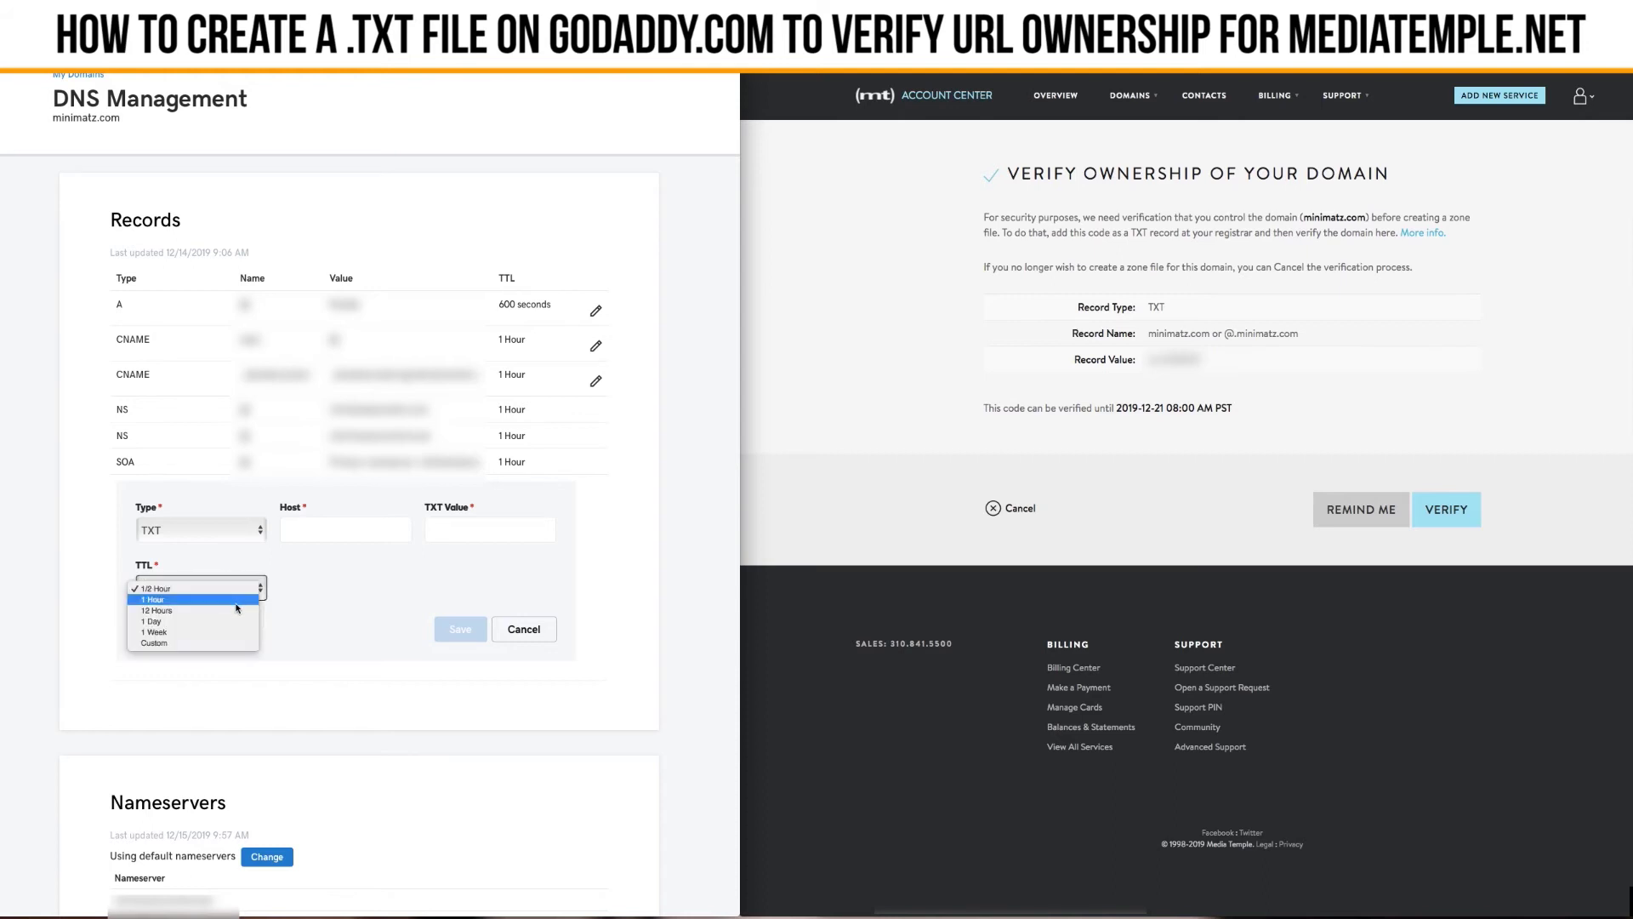
{"action": "left_click", "coordinate": [345, 585]}
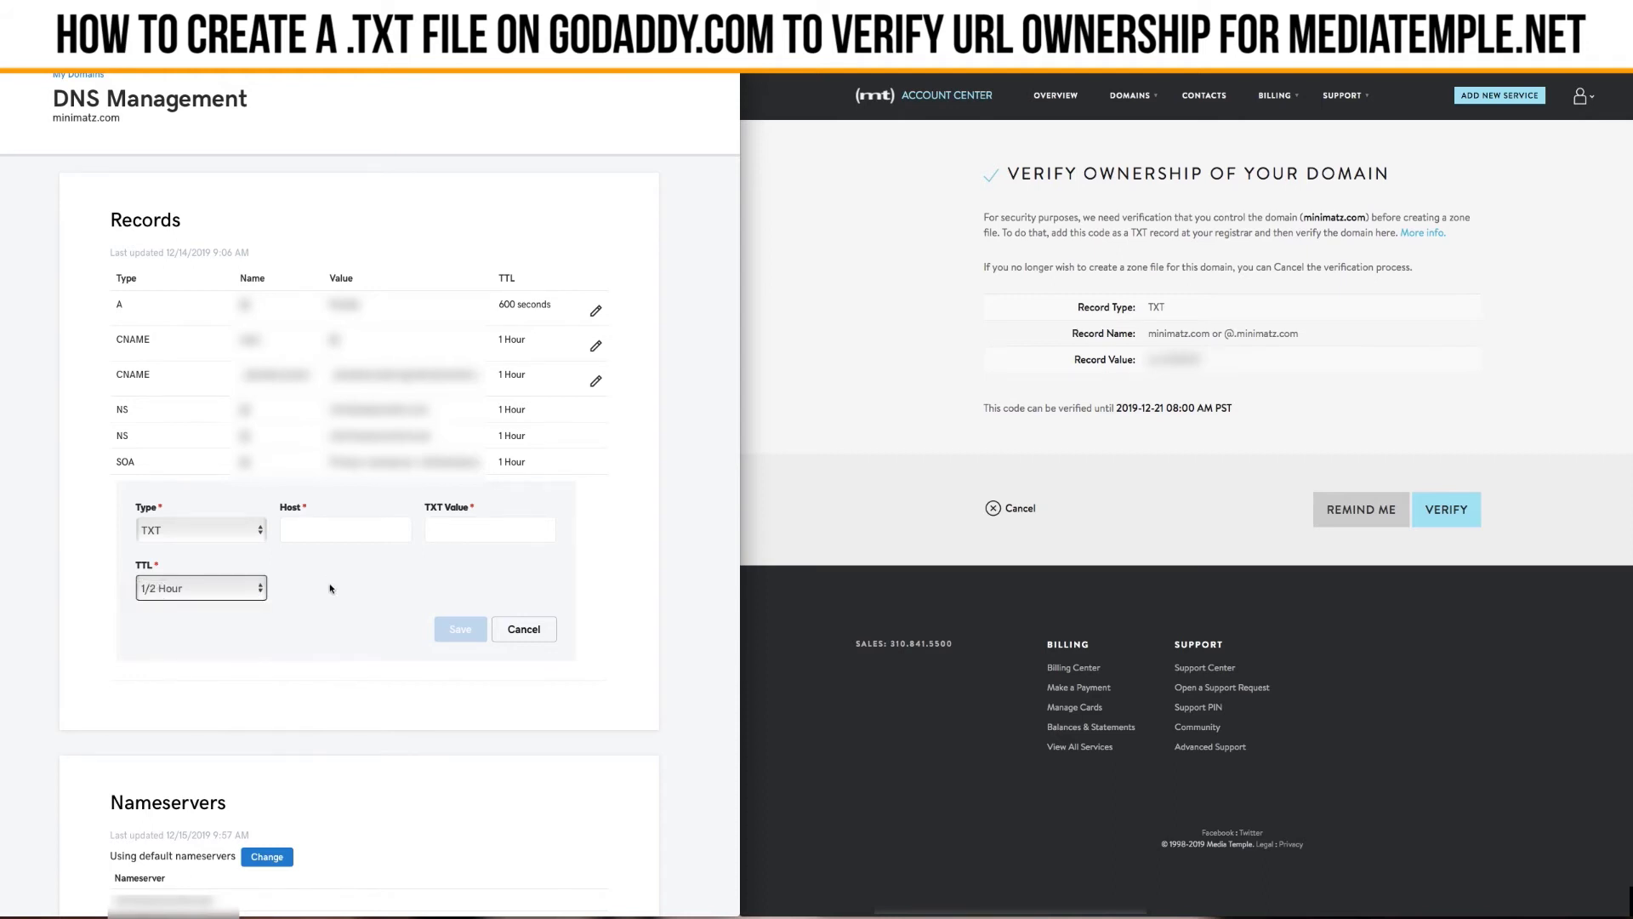
Step: Check the record name required by Media Temple and set the new TXT record's host to @
{"action": "left_click", "coordinate": [240, 590]}
{"action": "left_click", "coordinate": [315, 586]}
{"action": "left_click", "coordinate": [1063, 340]}
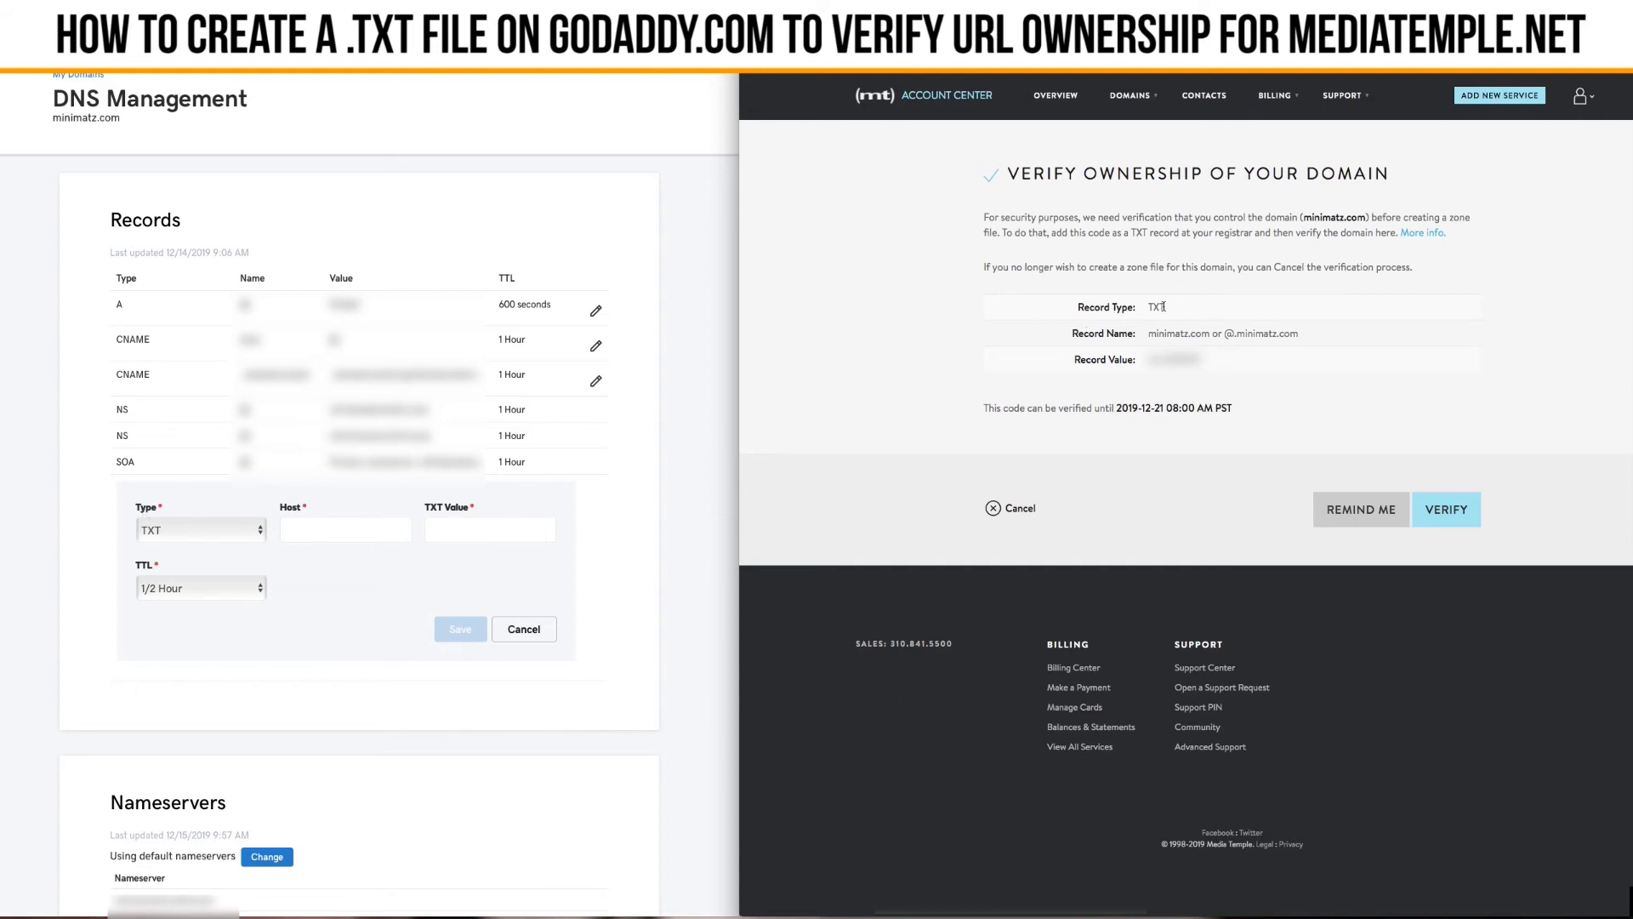
{"action": "left_click", "coordinate": [296, 508]}
{"action": "left_click", "coordinate": [296, 508]}
{"action": "left_click", "coordinate": [1178, 347]}
{"action": "left_click", "coordinate": [332, 529]}
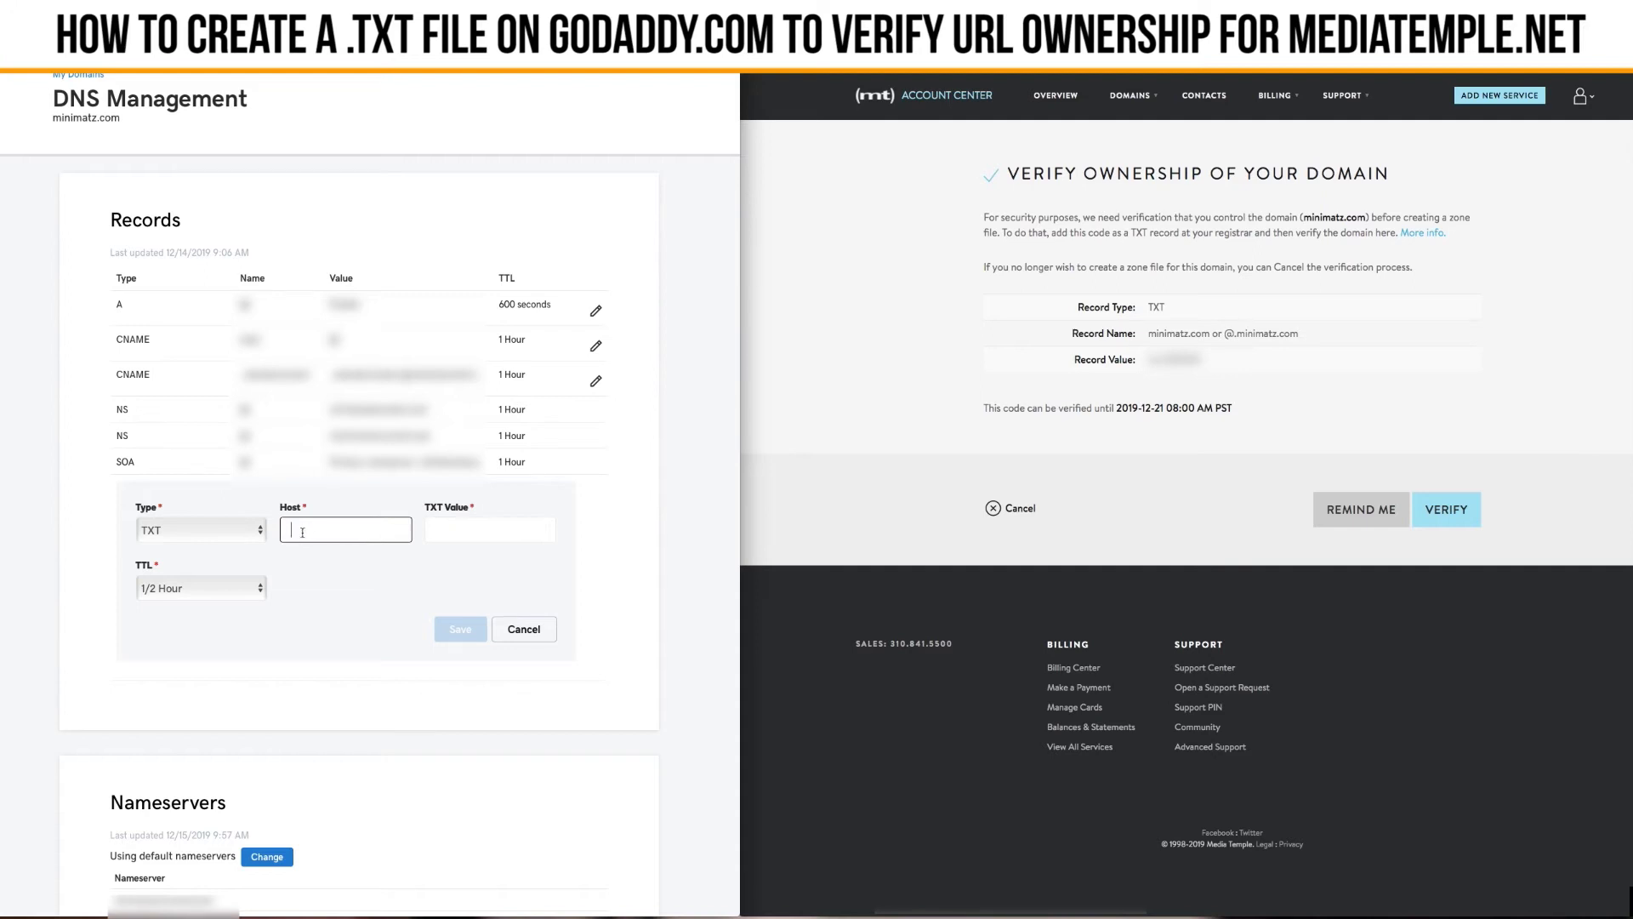
{"action": "type", "text": "@"}
Step: Copy Media Temple's record value verification code into the TXT Value of the new record and save the record
{"action": "left_click", "coordinate": [958, 433]}
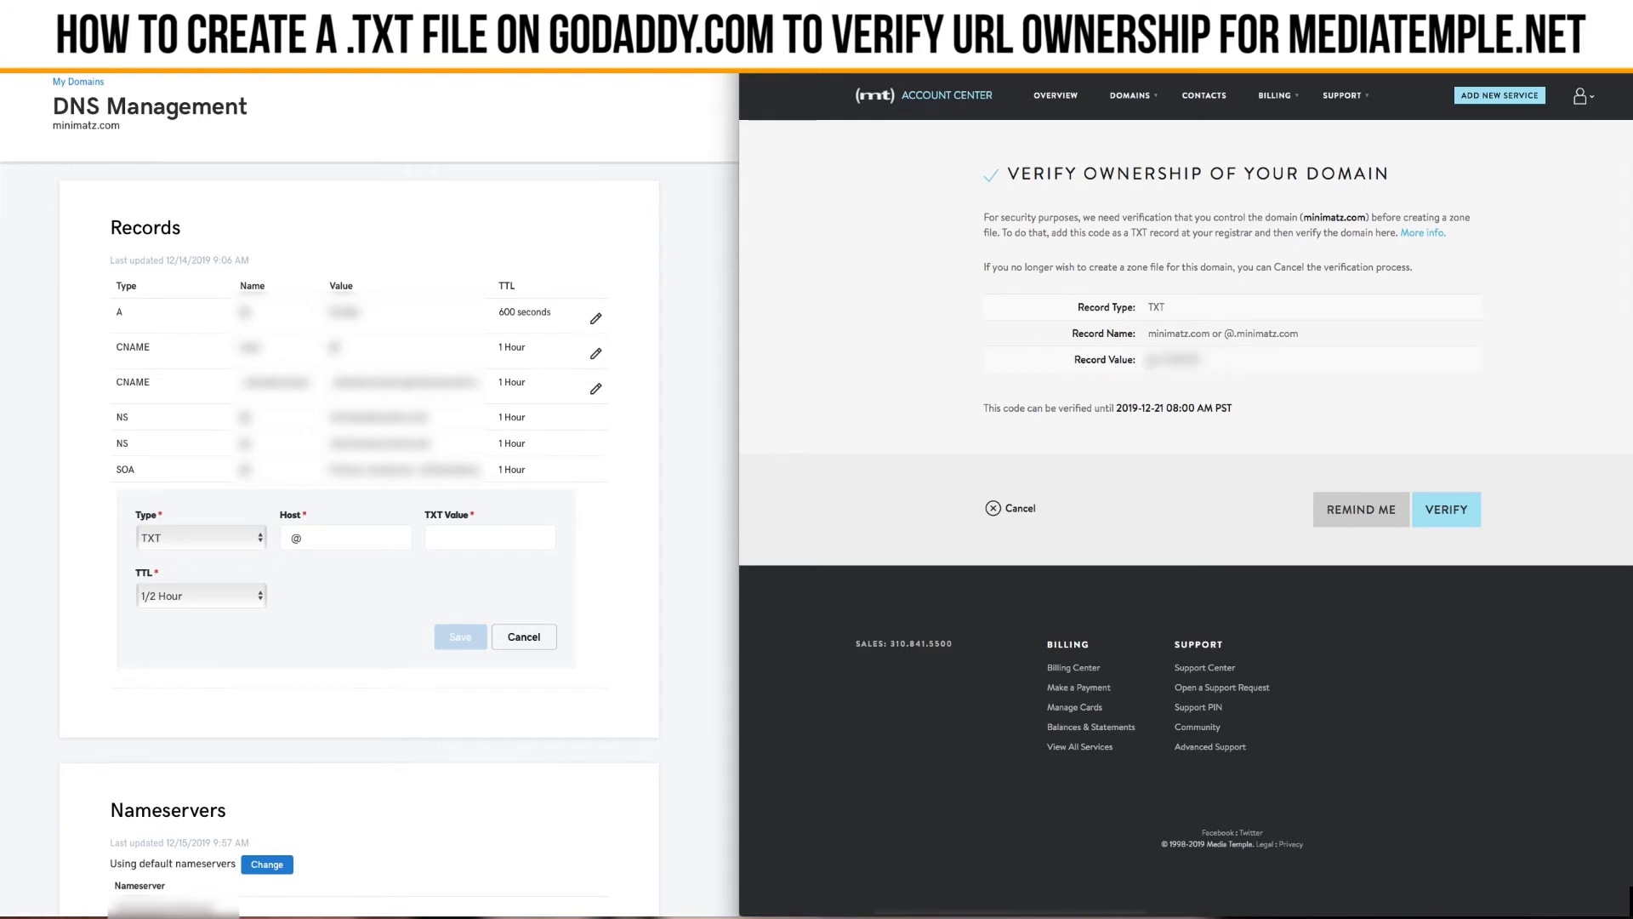
{"action": "left_click_drag", "start_coordinate": [1150, 360], "coordinate": [1215, 363]}
{"action": "left_click", "coordinate": [476, 536]}
{"action": "key", "text": "ctrl+v"}
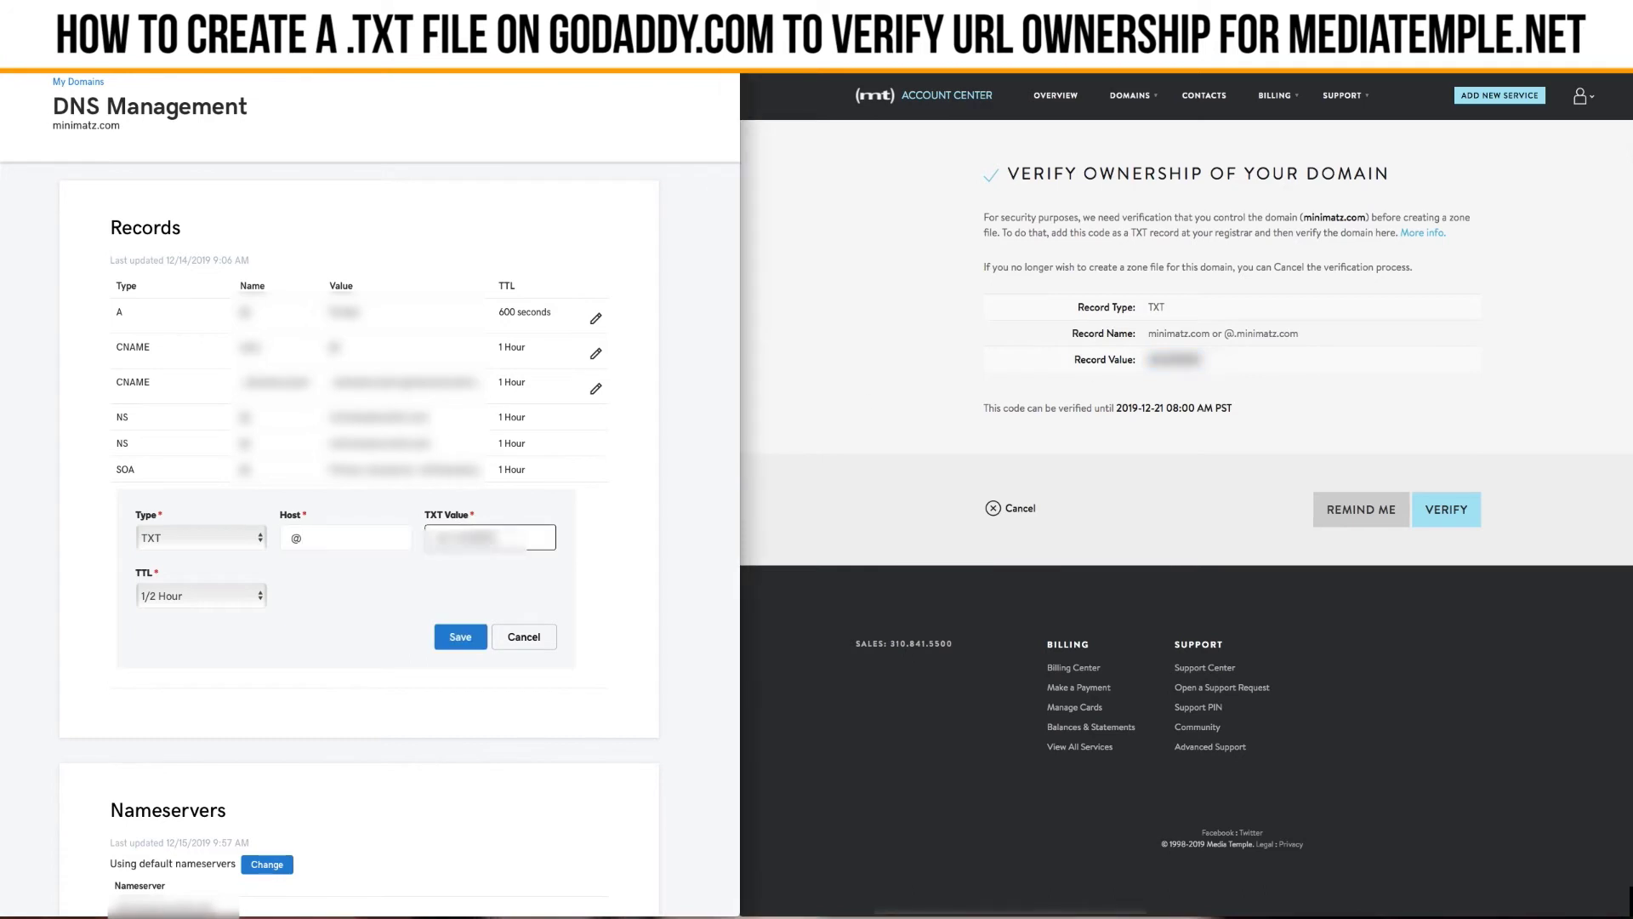
{"action": "left_click", "coordinate": [460, 636]}
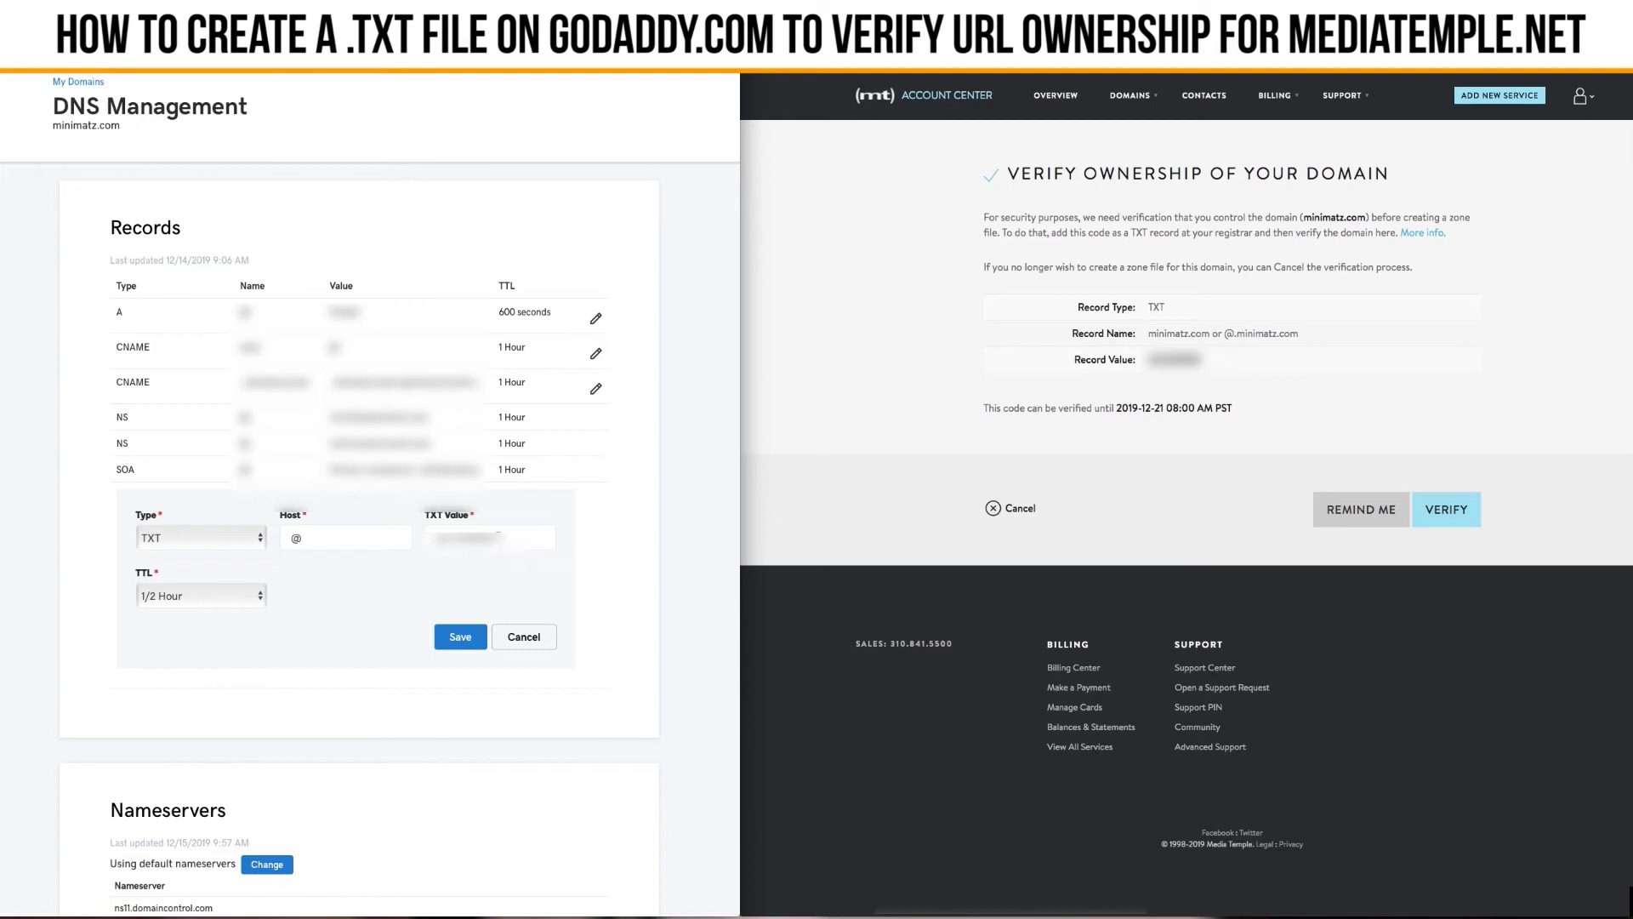
Step: Compare the saved TXT record with Media Temple's record type, name and value, and review minimatz.com's default nameservers
{"action": "left_click_drag", "start_coordinate": [1149, 359], "coordinate": [1205, 347]}
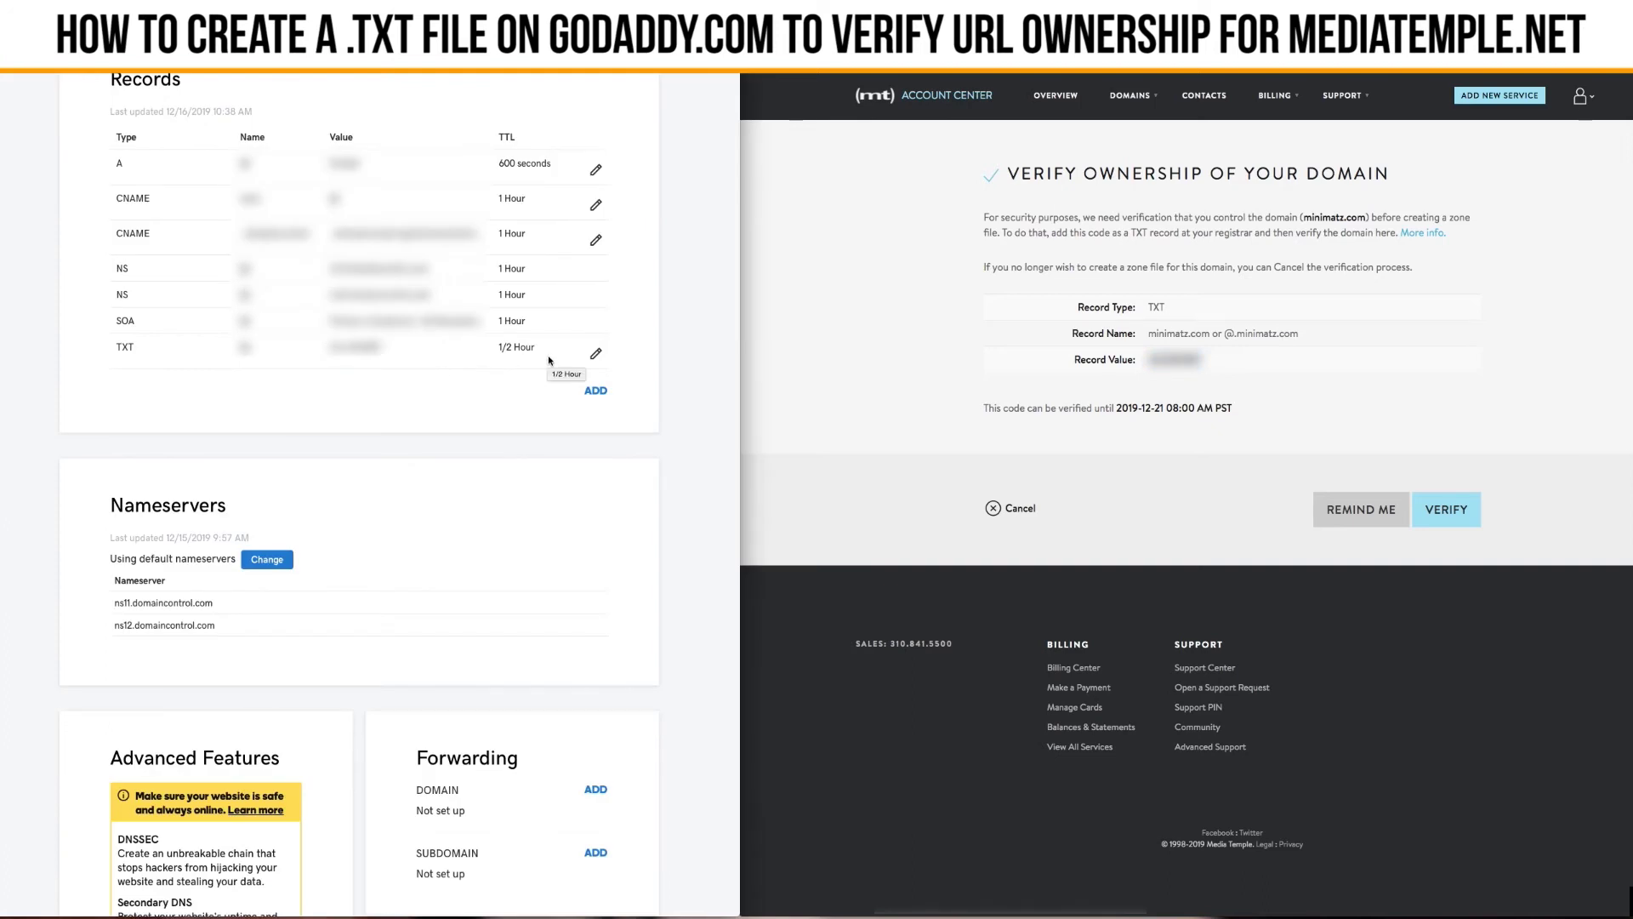
{"action": "left_click", "coordinate": [1227, 332]}
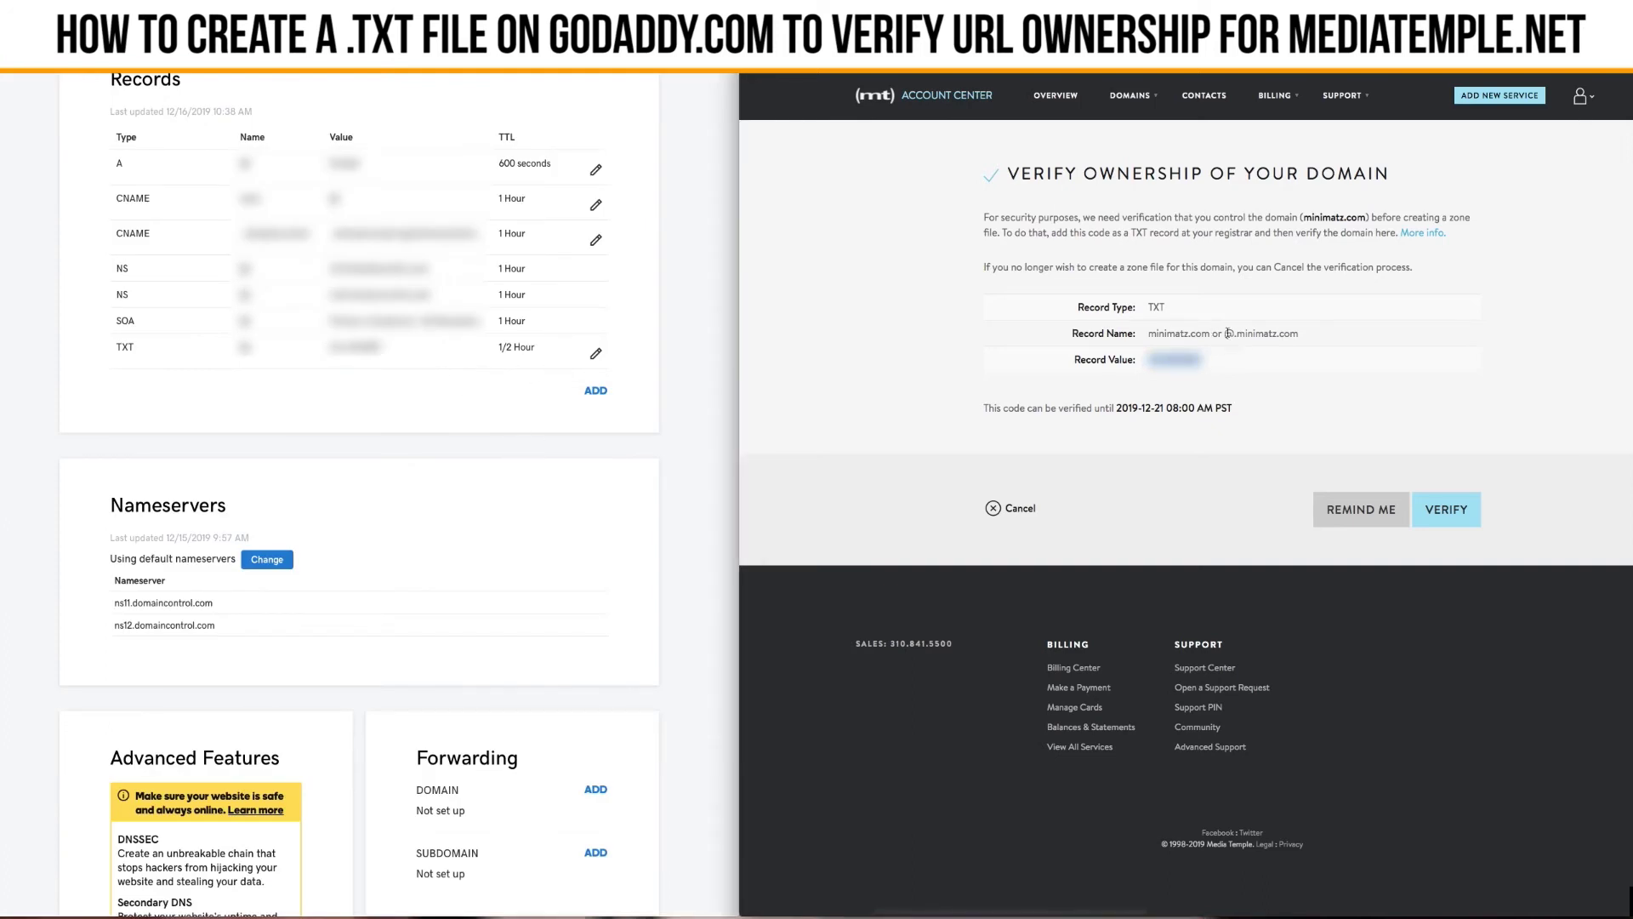
{"action": "left_click", "coordinate": [1361, 390]}
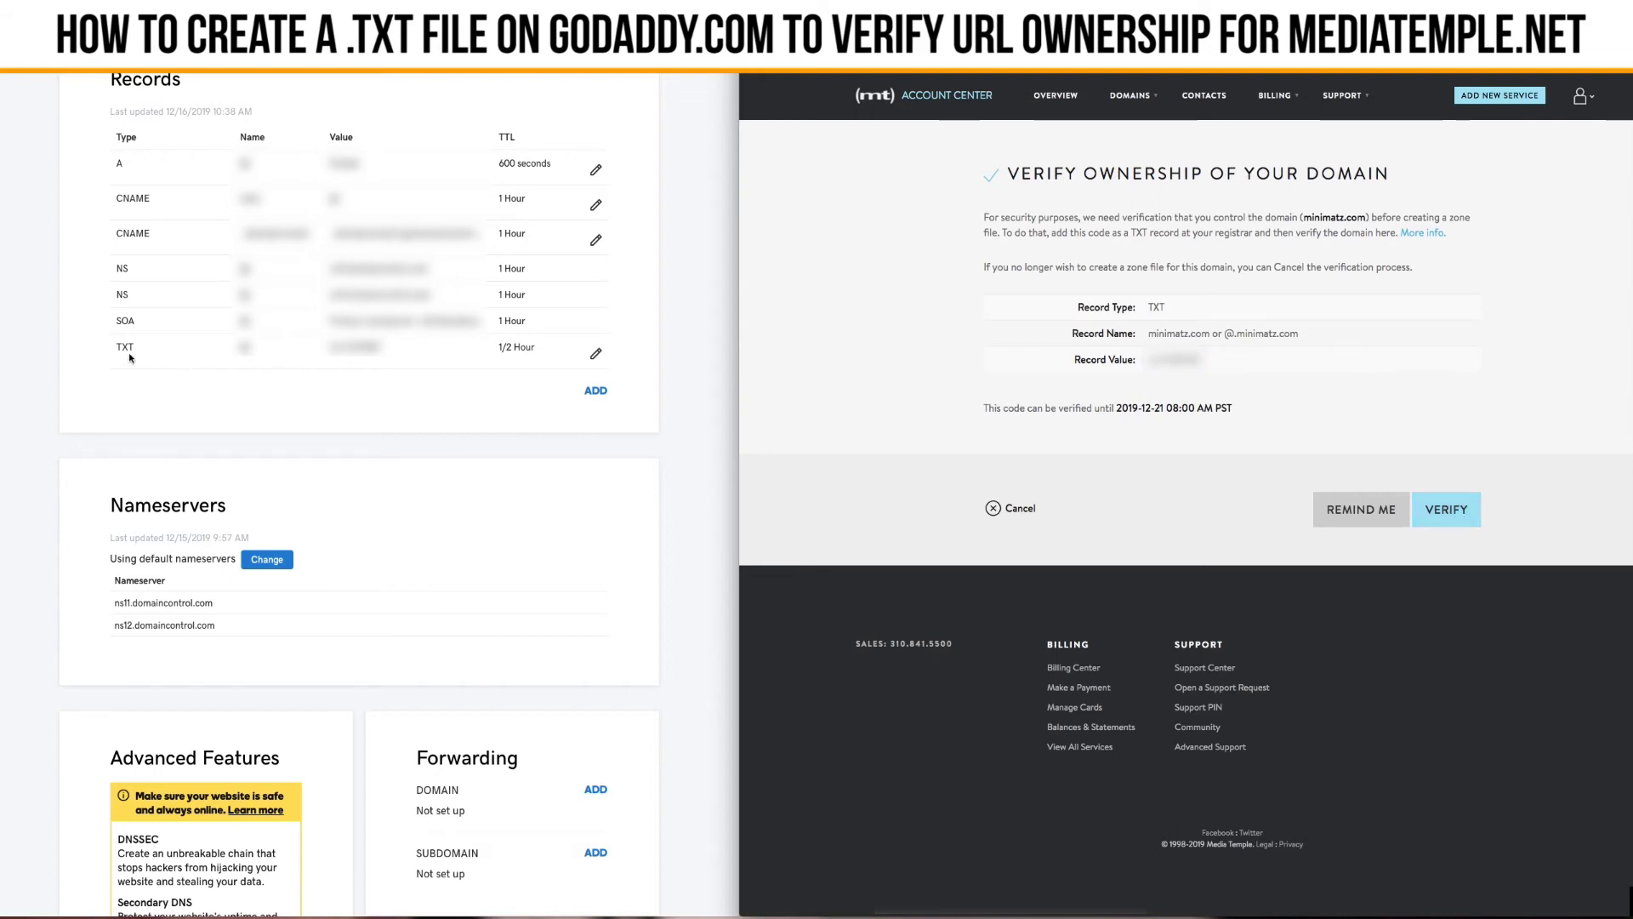
{"action": "scroll", "coordinate": [441, 367], "scroll_direction": "up", "scroll_amount": 1}
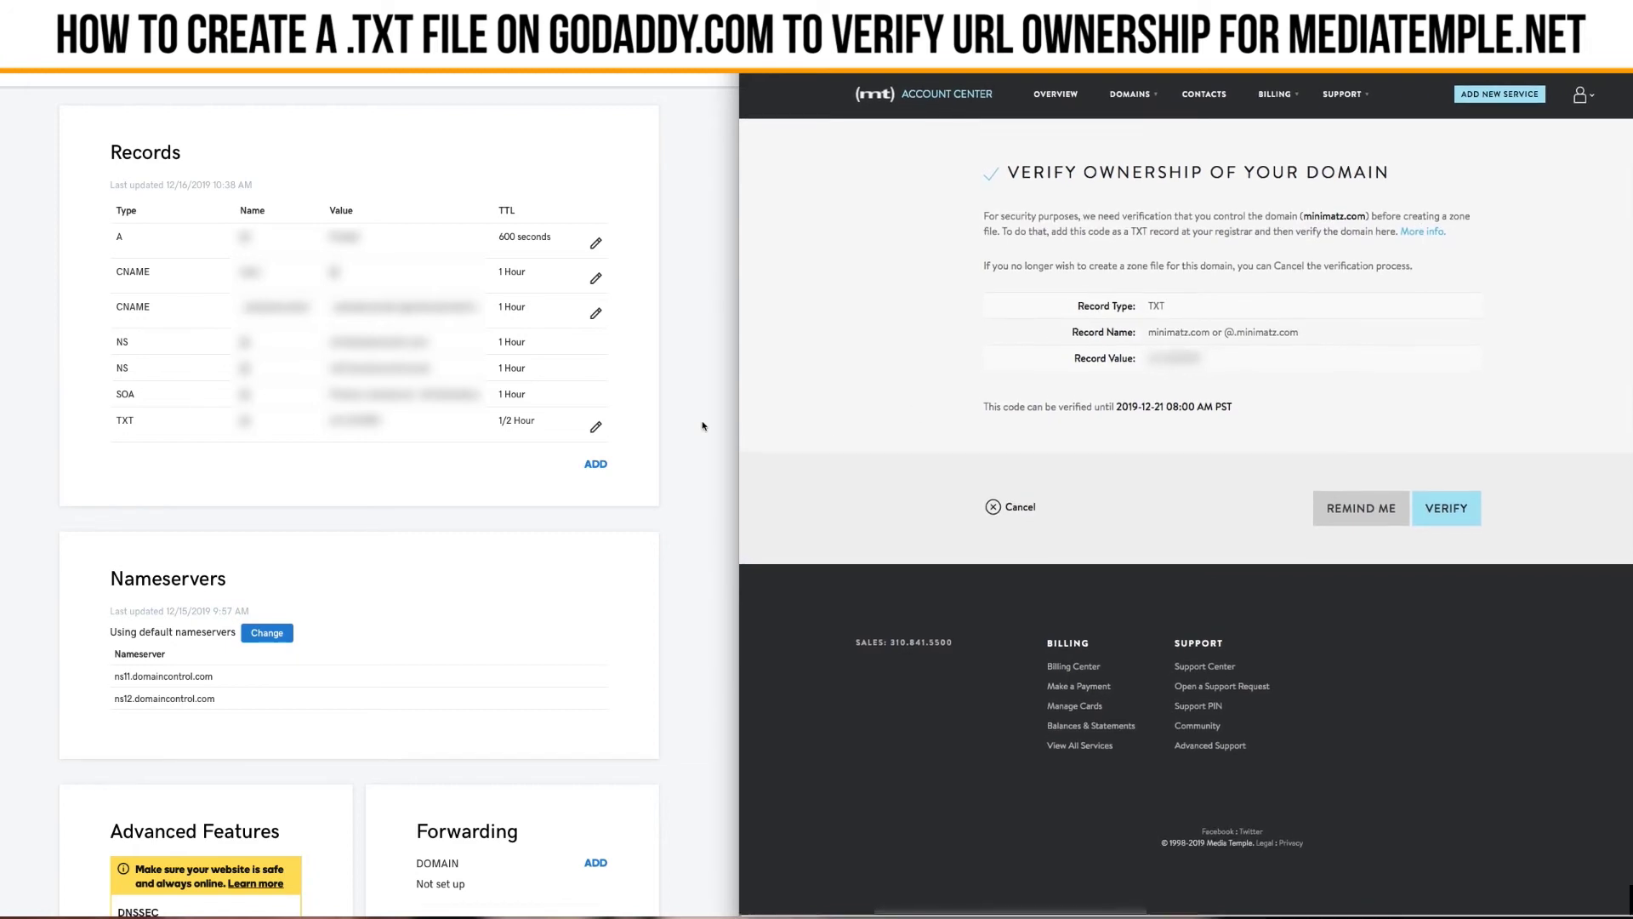
{"action": "scroll", "coordinate": [538, 423], "scroll_direction": "down", "scroll_amount": 2}
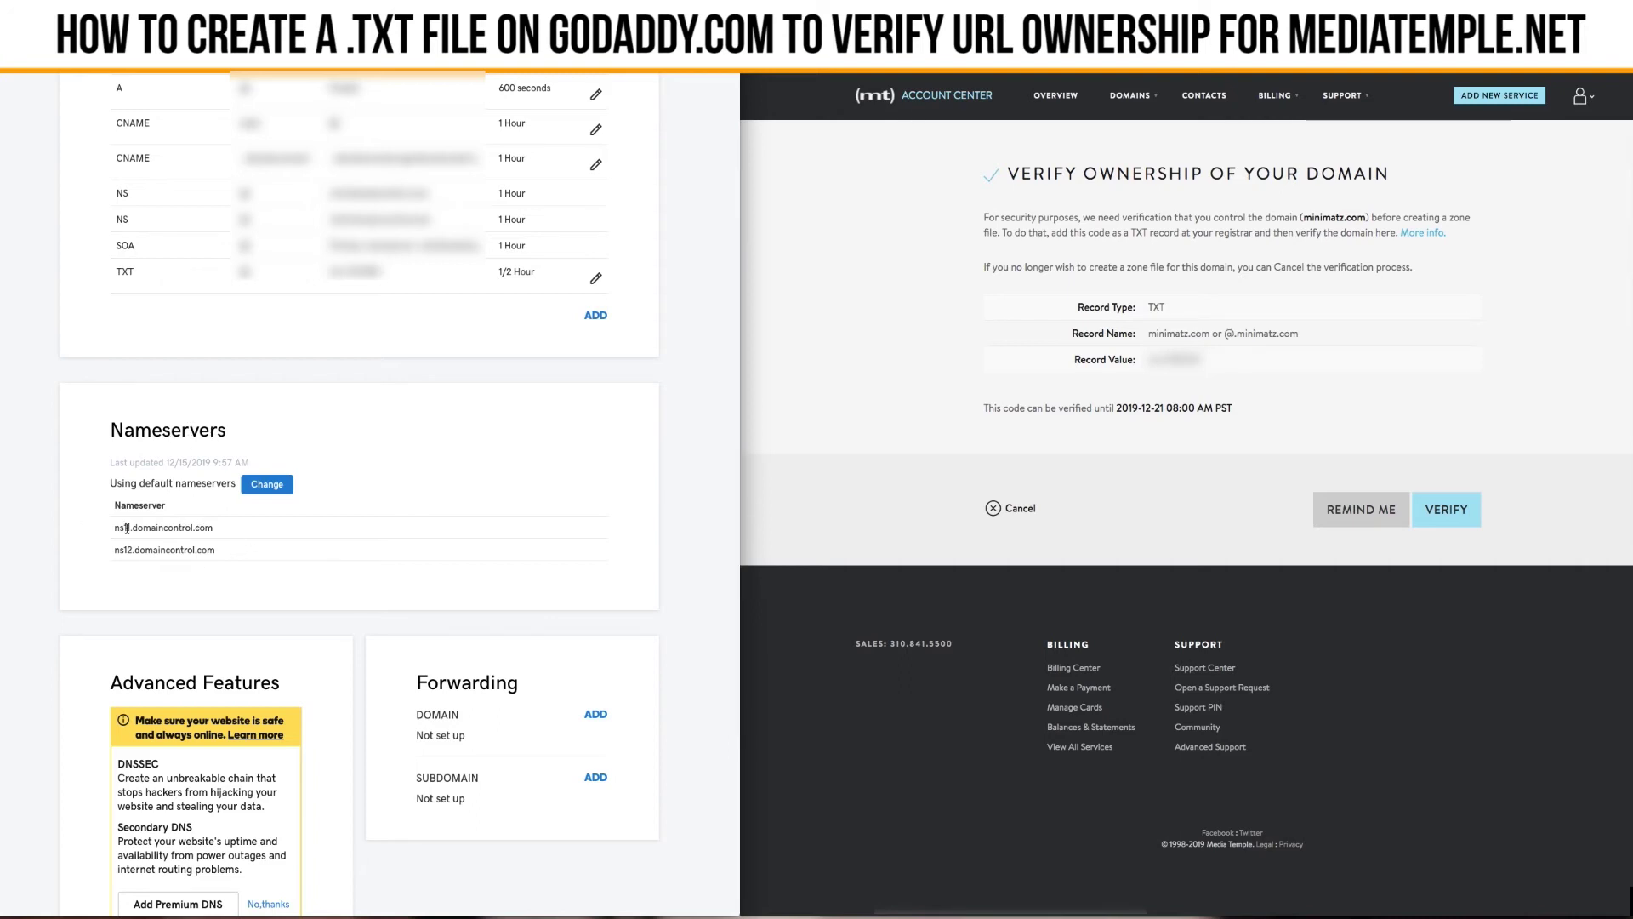
{"action": "left_click", "coordinate": [1090, 399]}
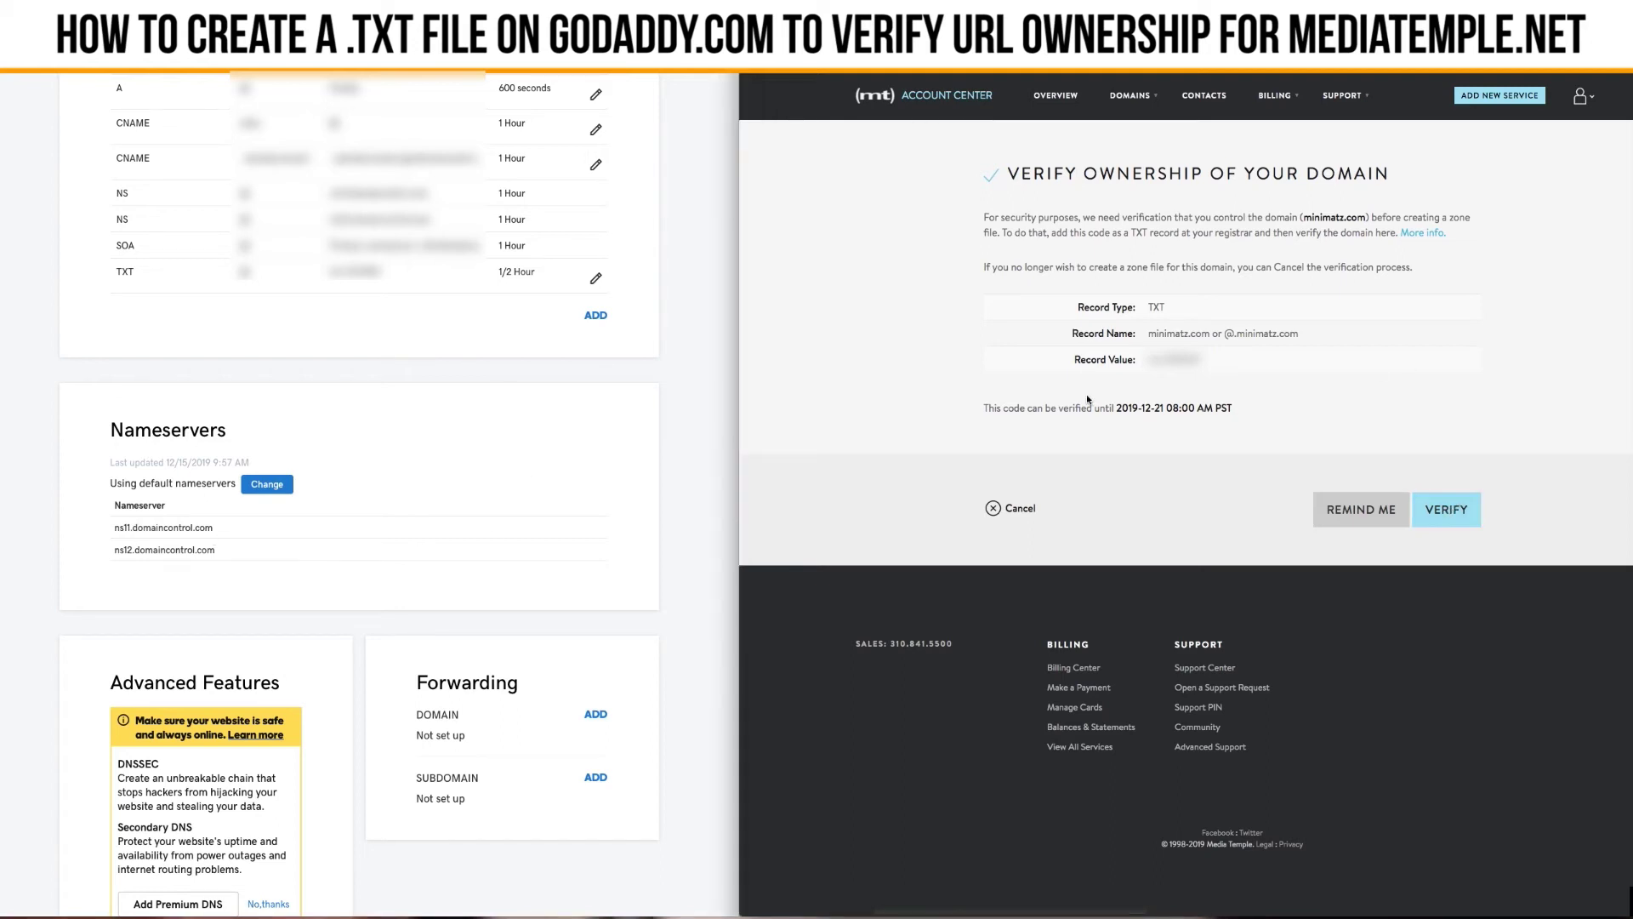
{"action": "left_click", "coordinate": [646, 451]}
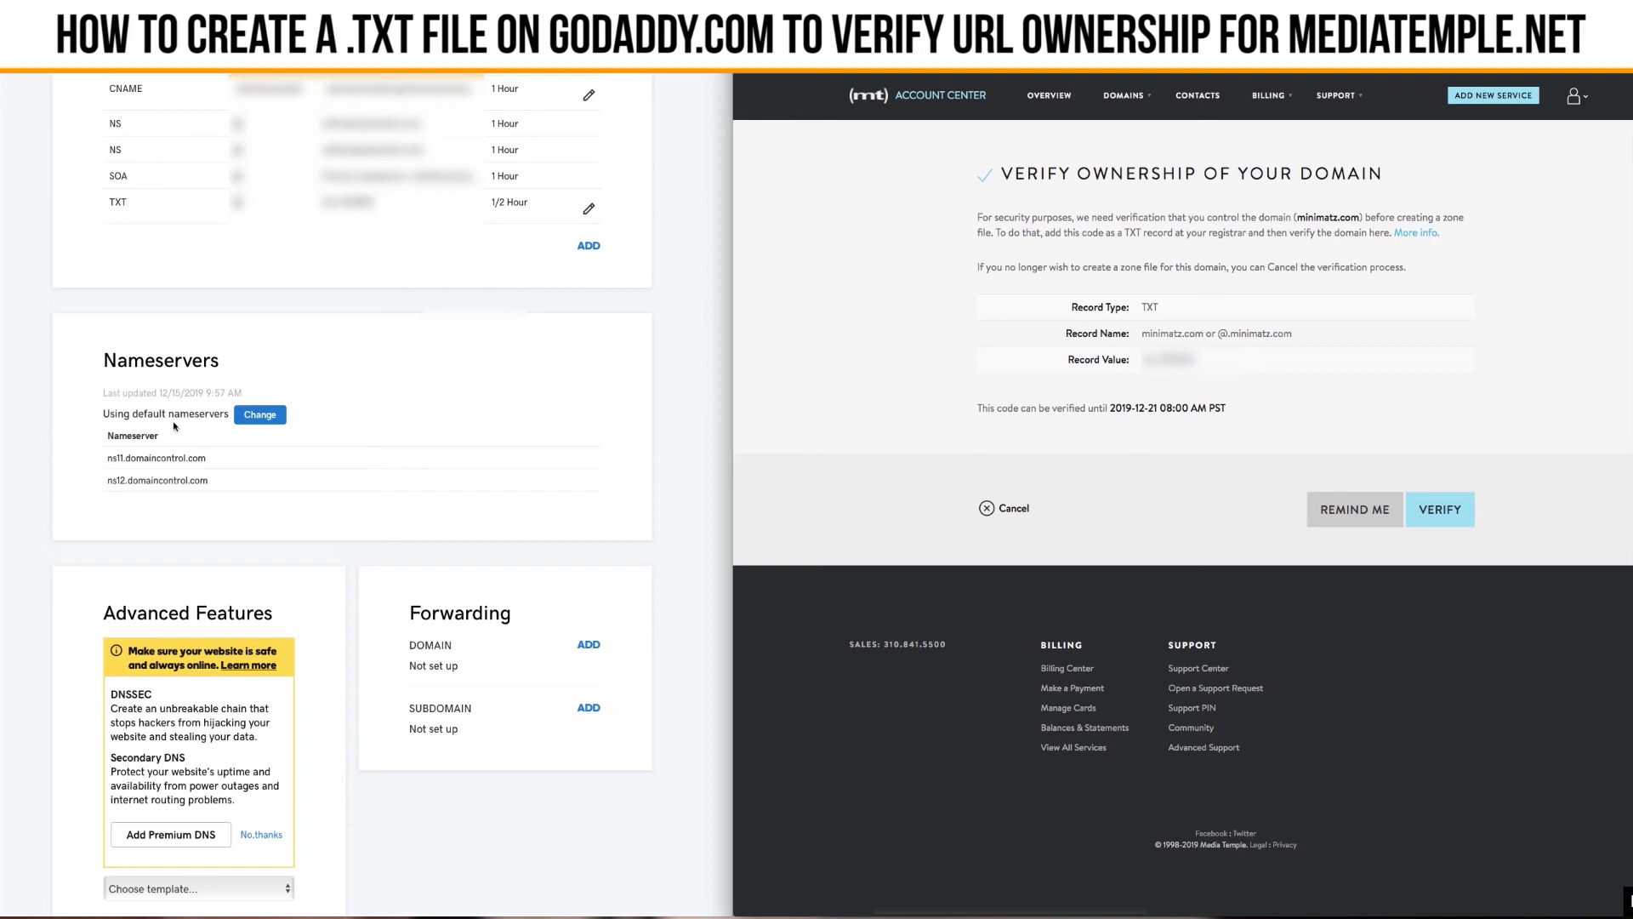
{"action": "left_click", "coordinate": [1048, 95]}
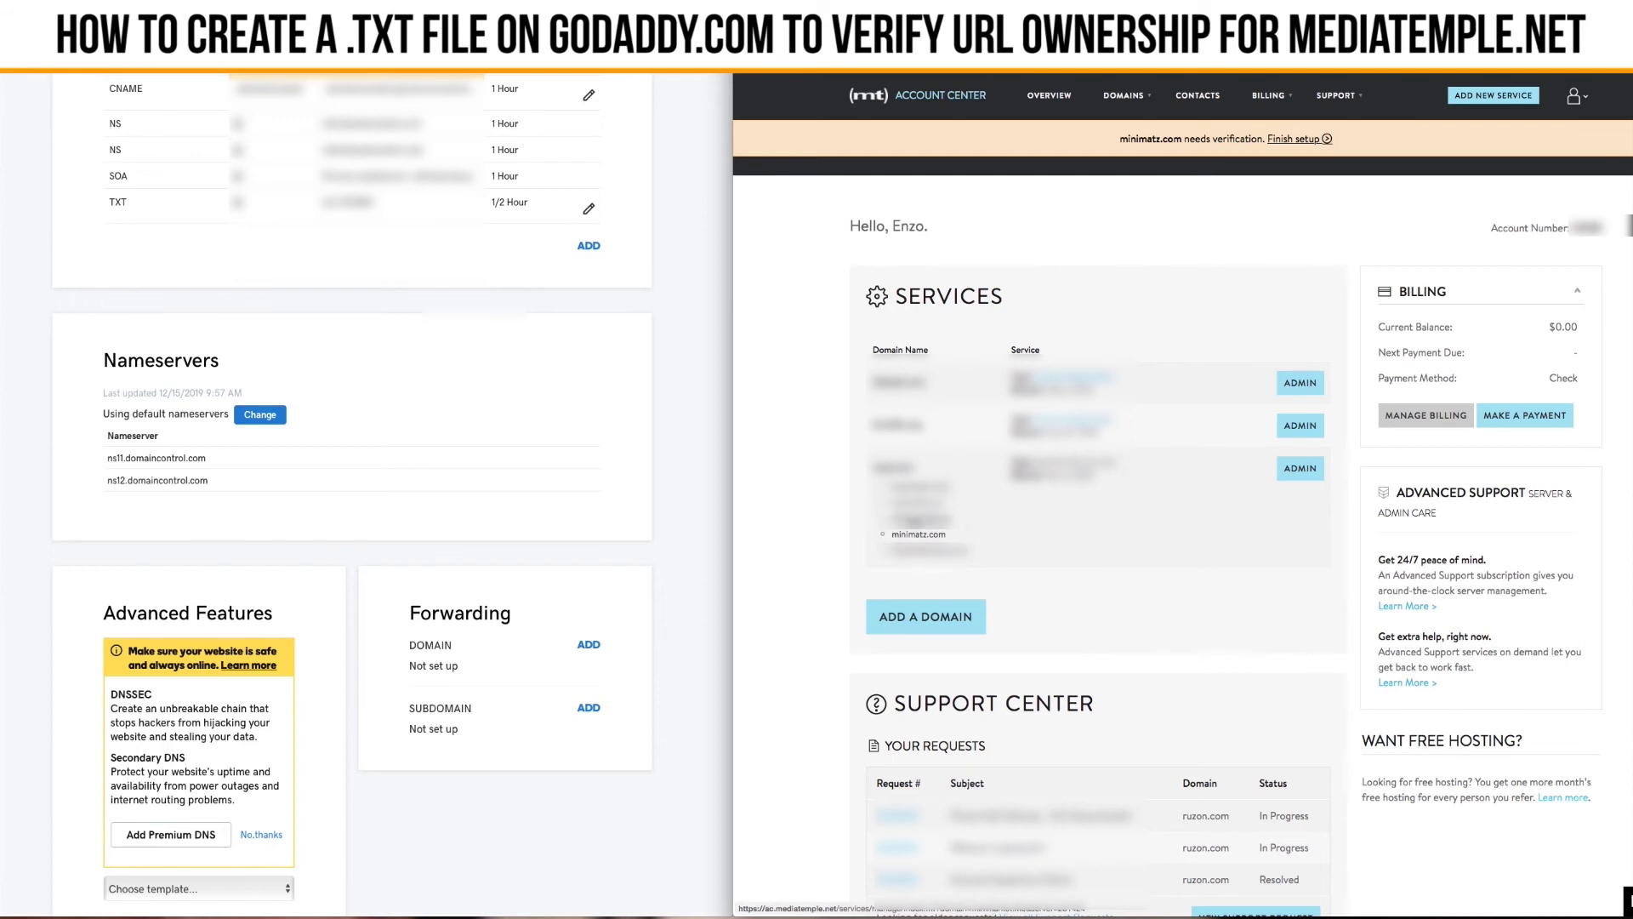
{"action": "left_click", "coordinate": [1313, 147]}
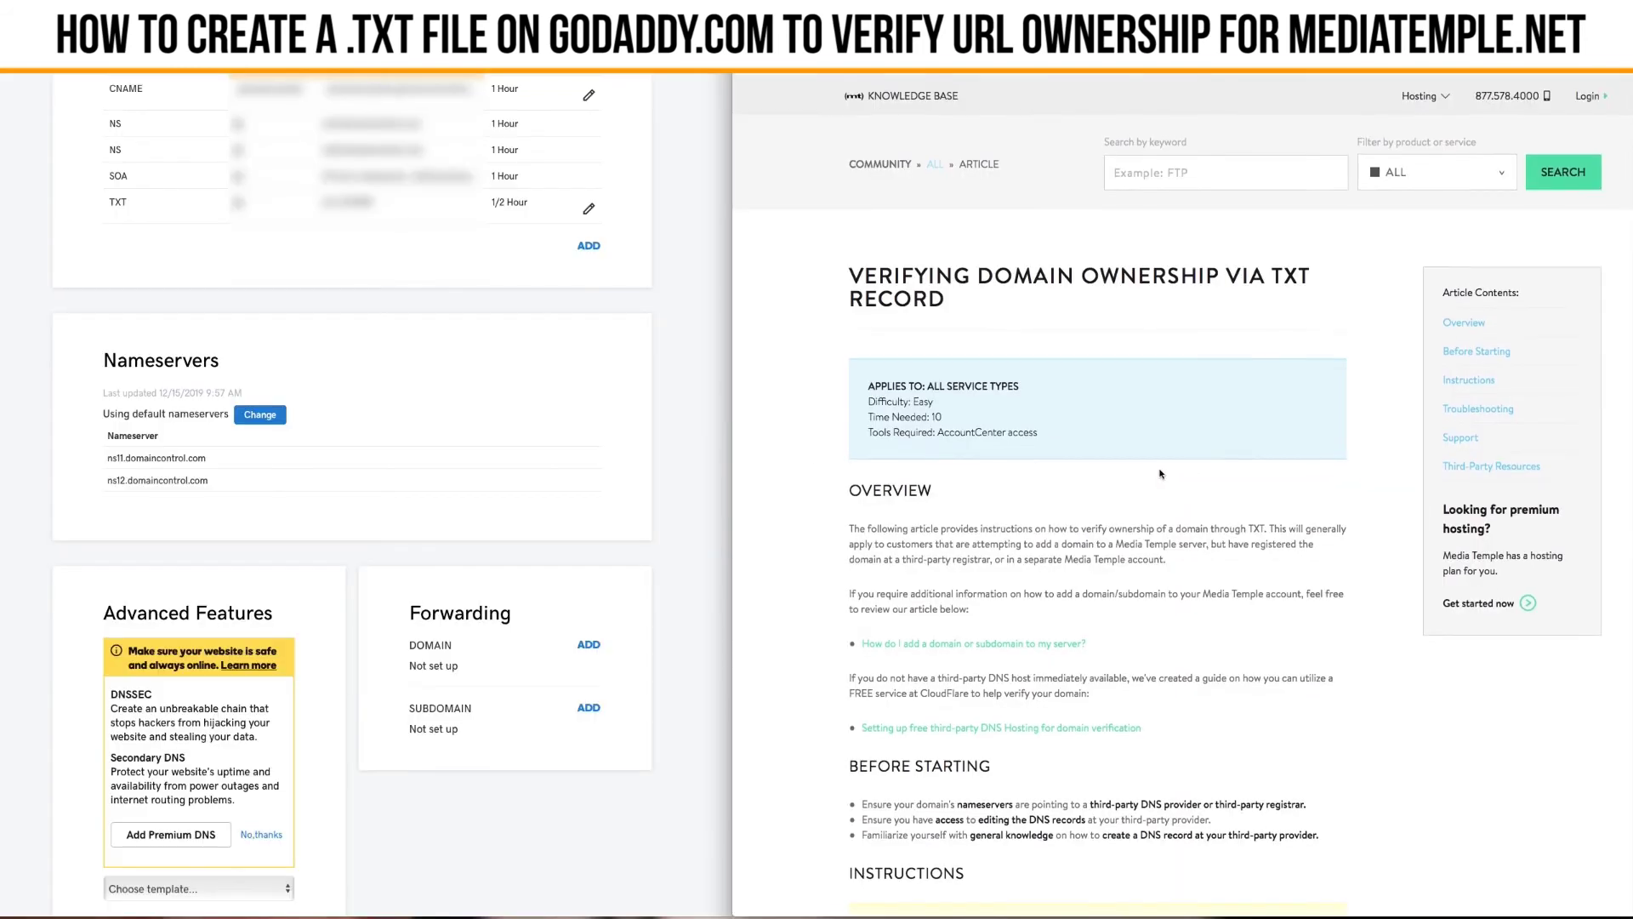
{"action": "scroll", "coordinate": [931, 437], "scroll_direction": "down", "scroll_amount": 1}
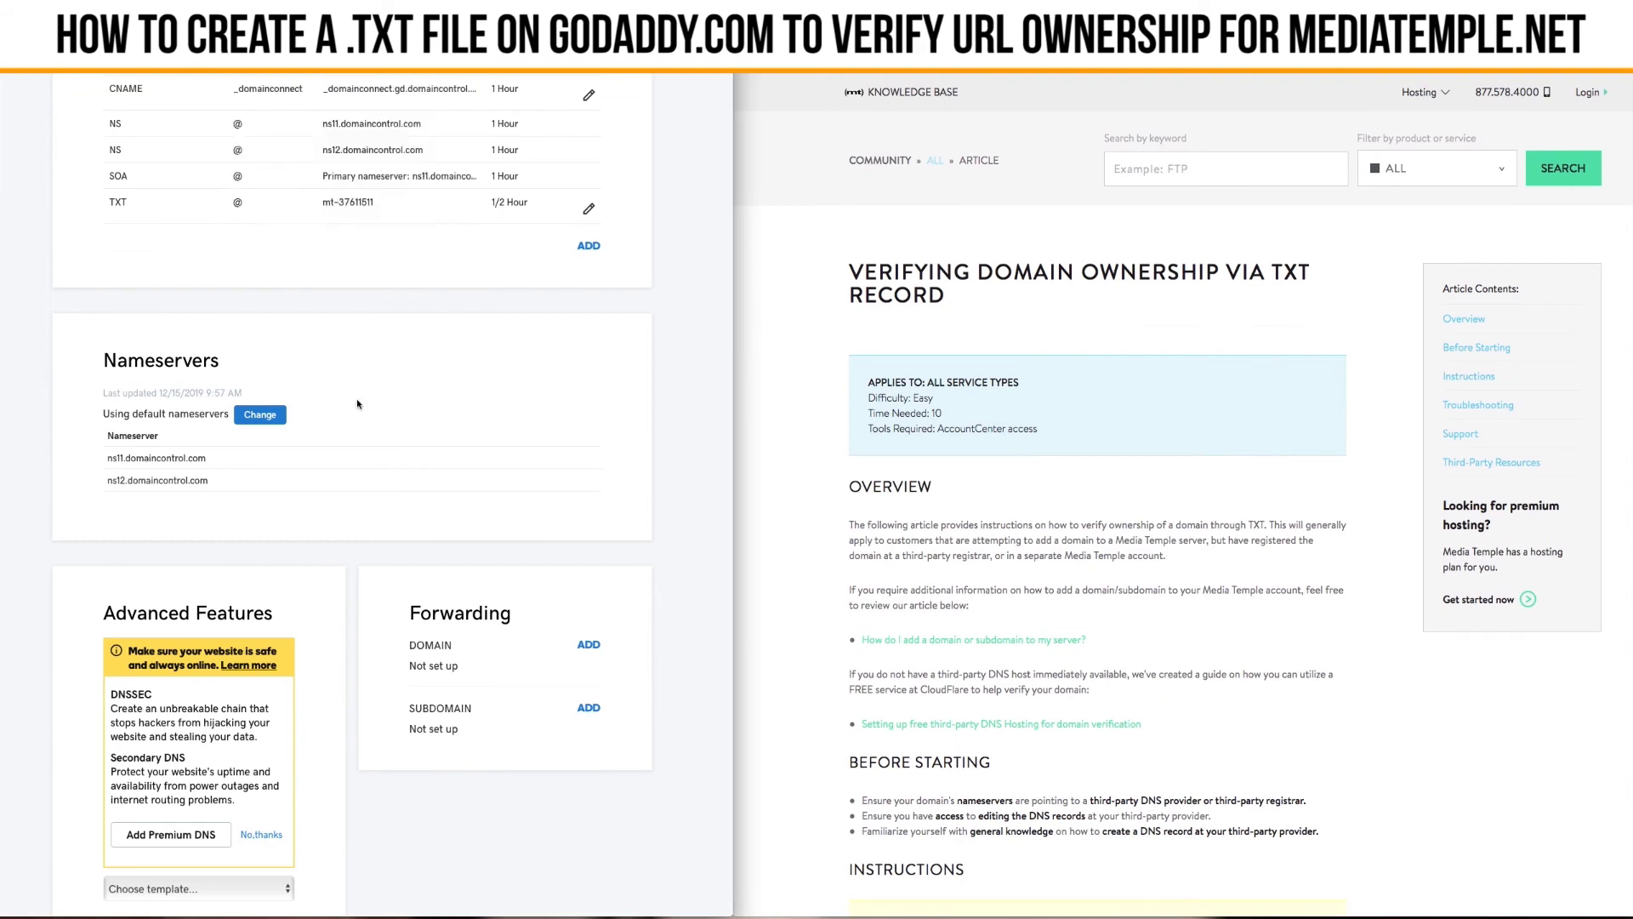
Step: Start changing minimatz.com's nameservers in GoDaddy and look up Media Temple's DNS nameservers in the GRID Server Guide for ruzon.com
{"action": "left_click", "coordinate": [260, 416]}
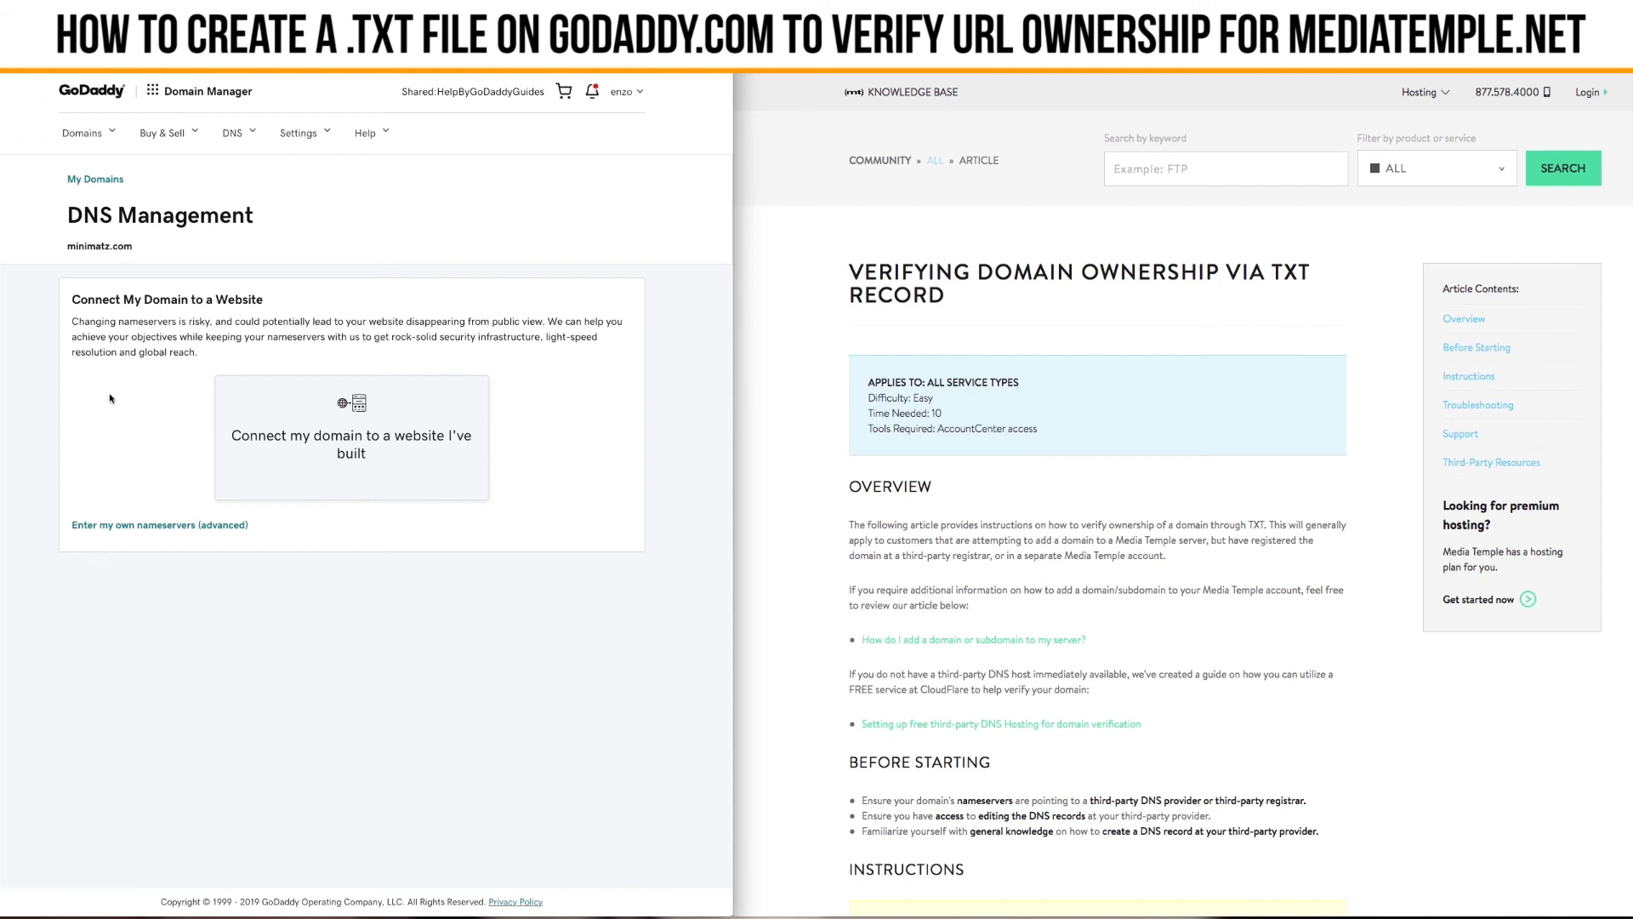
{"action": "left_click", "coordinate": [1202, 513]}
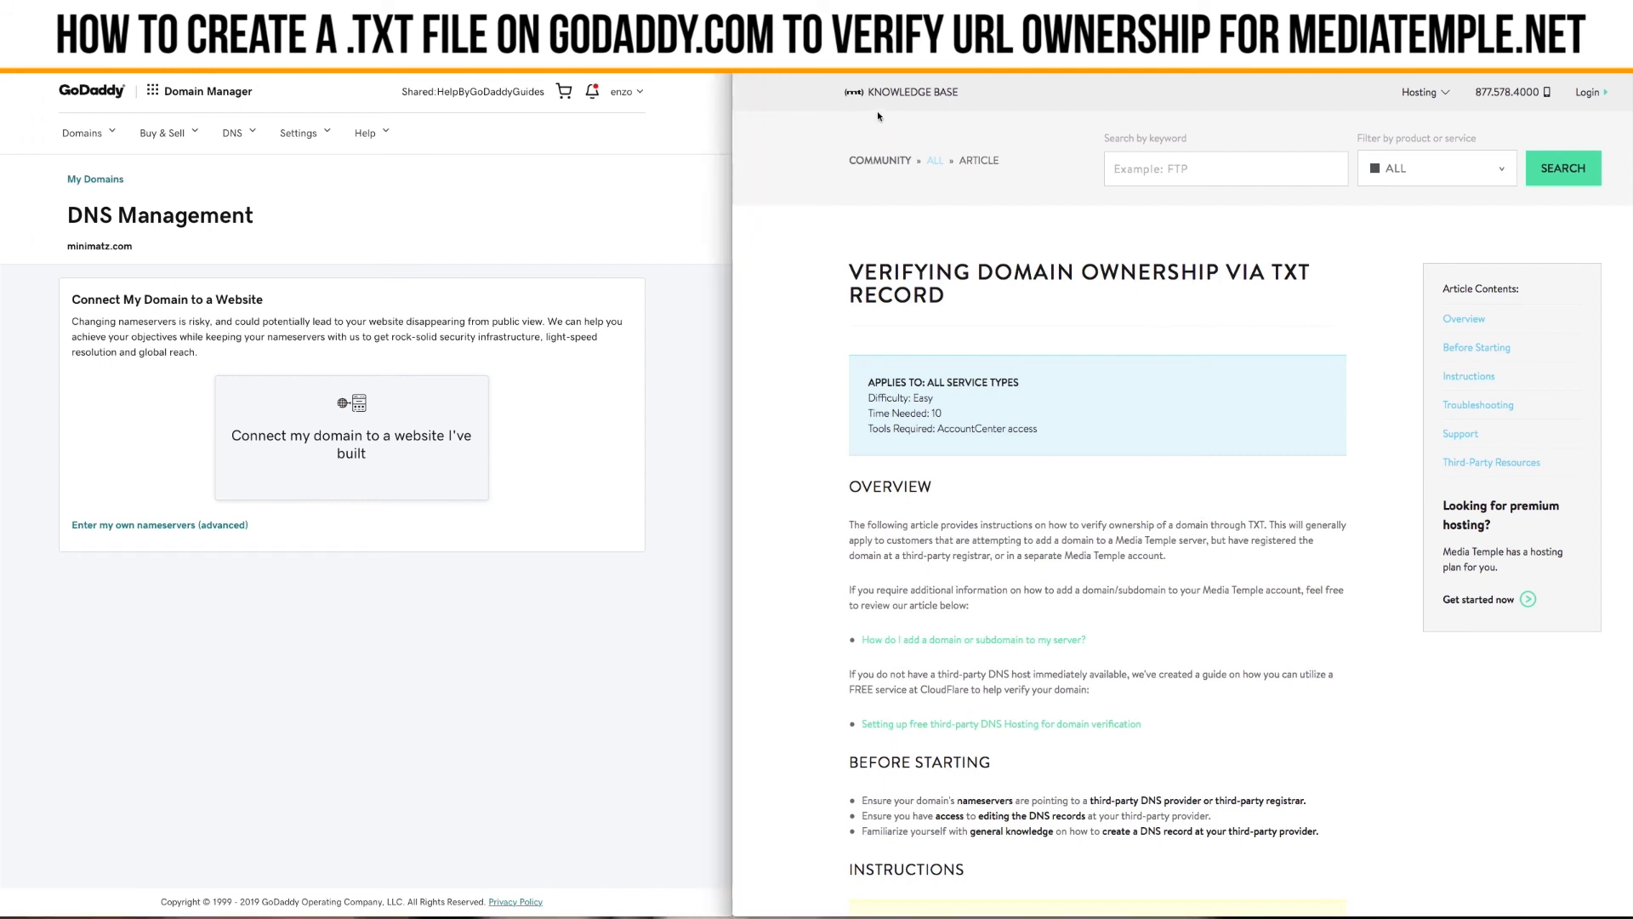
{"action": "left_click", "coordinate": [1094, 153]}
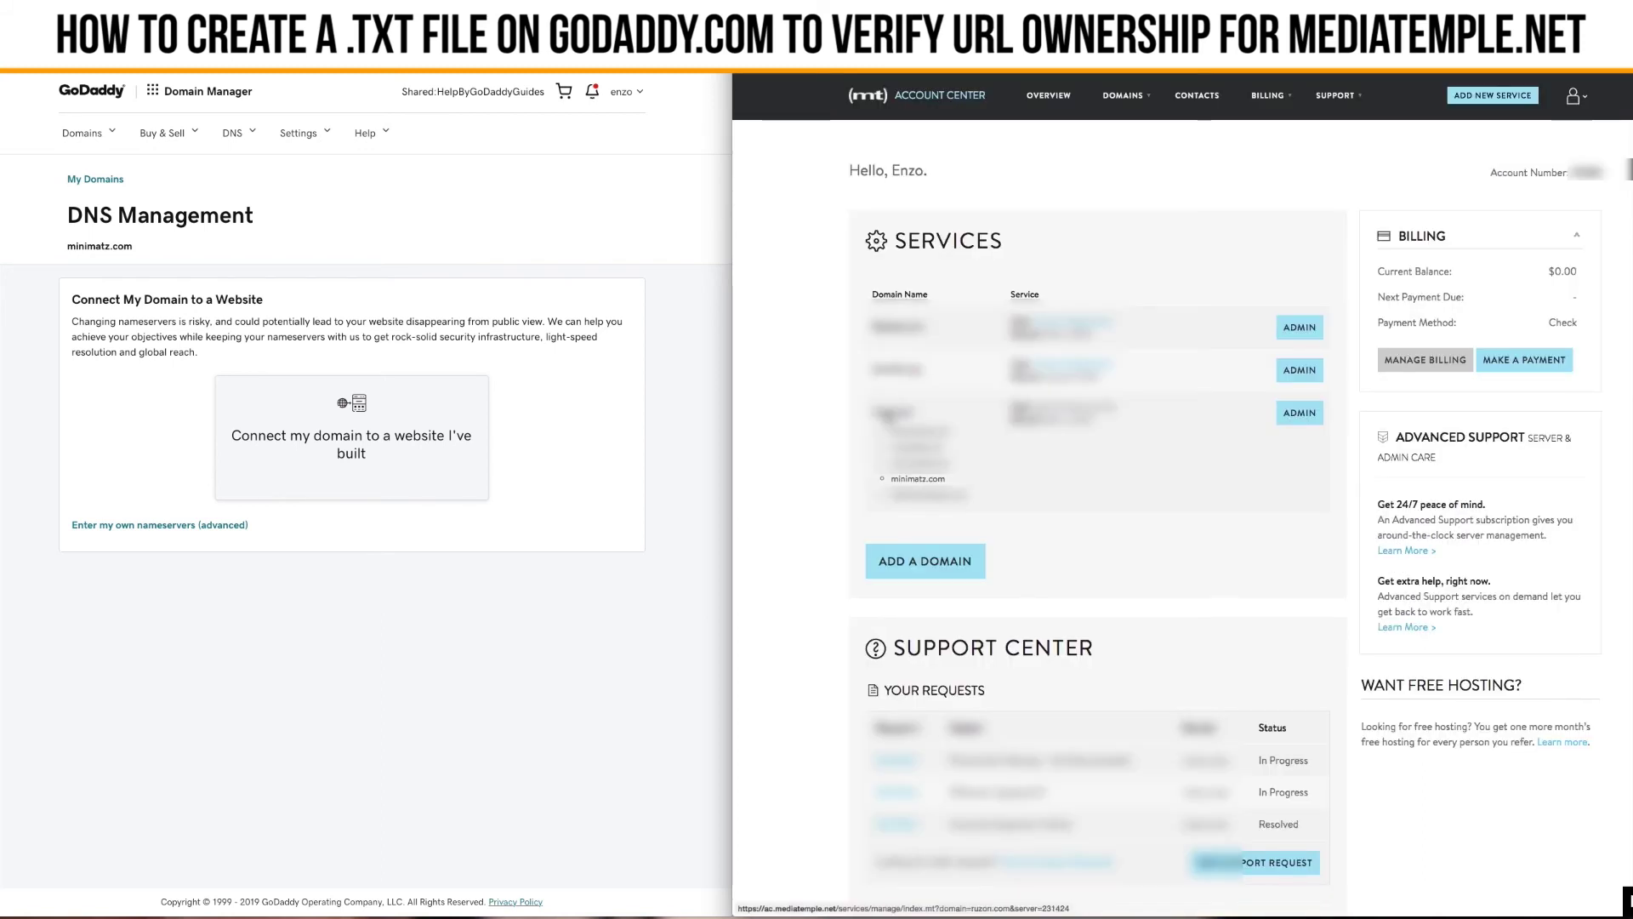
{"action": "left_click", "coordinate": [889, 416]}
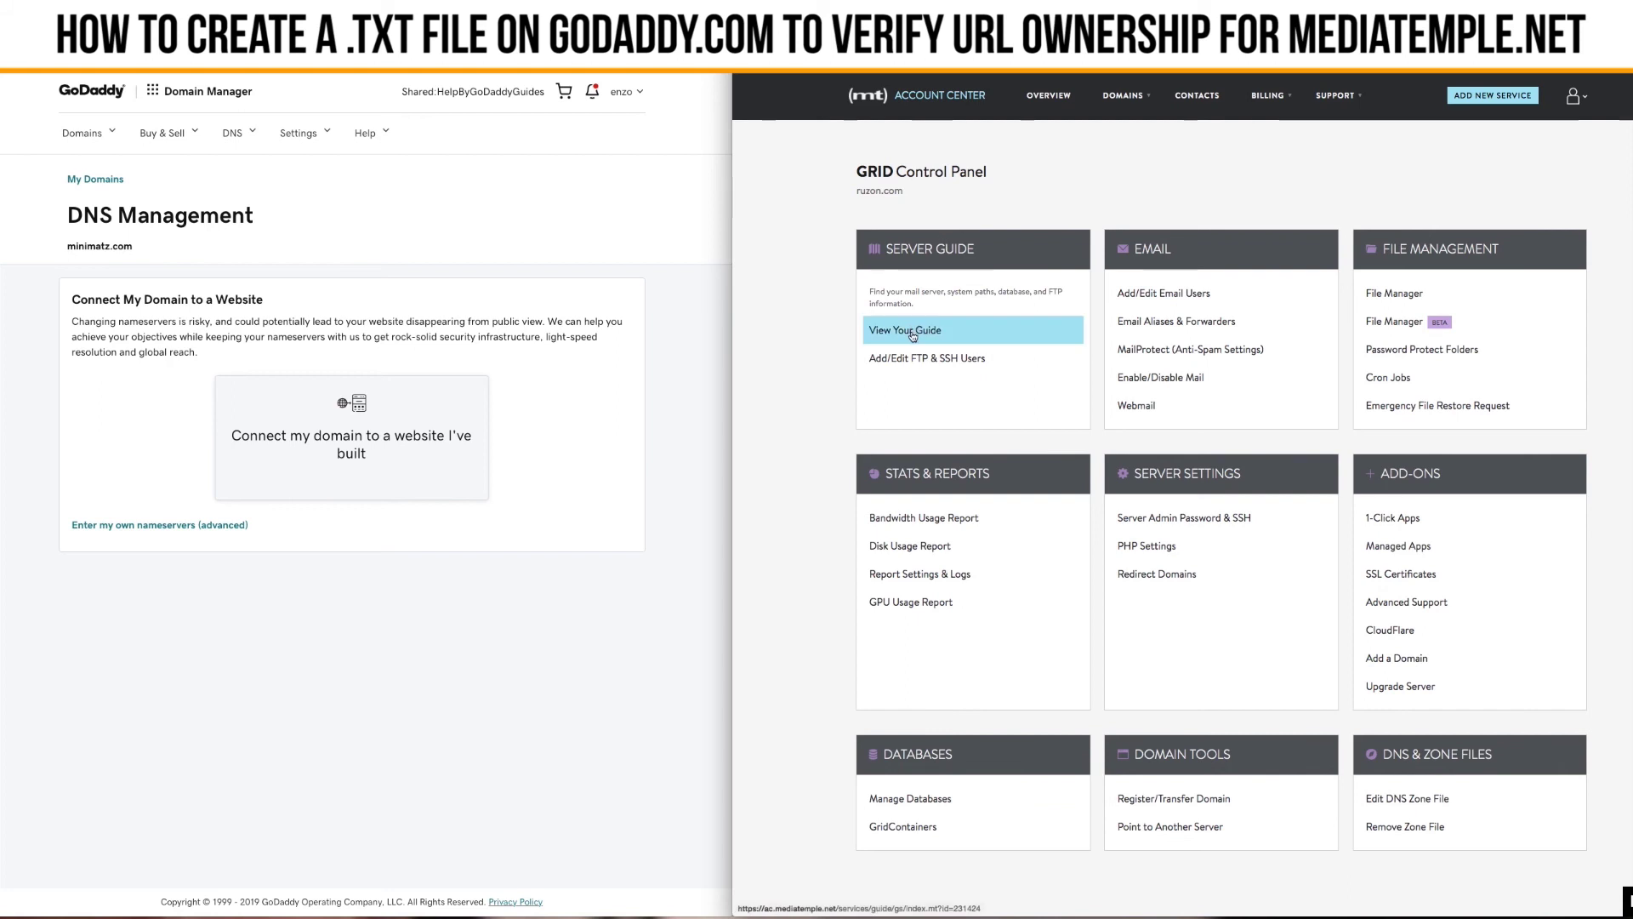
{"action": "left_click", "coordinate": [912, 336]}
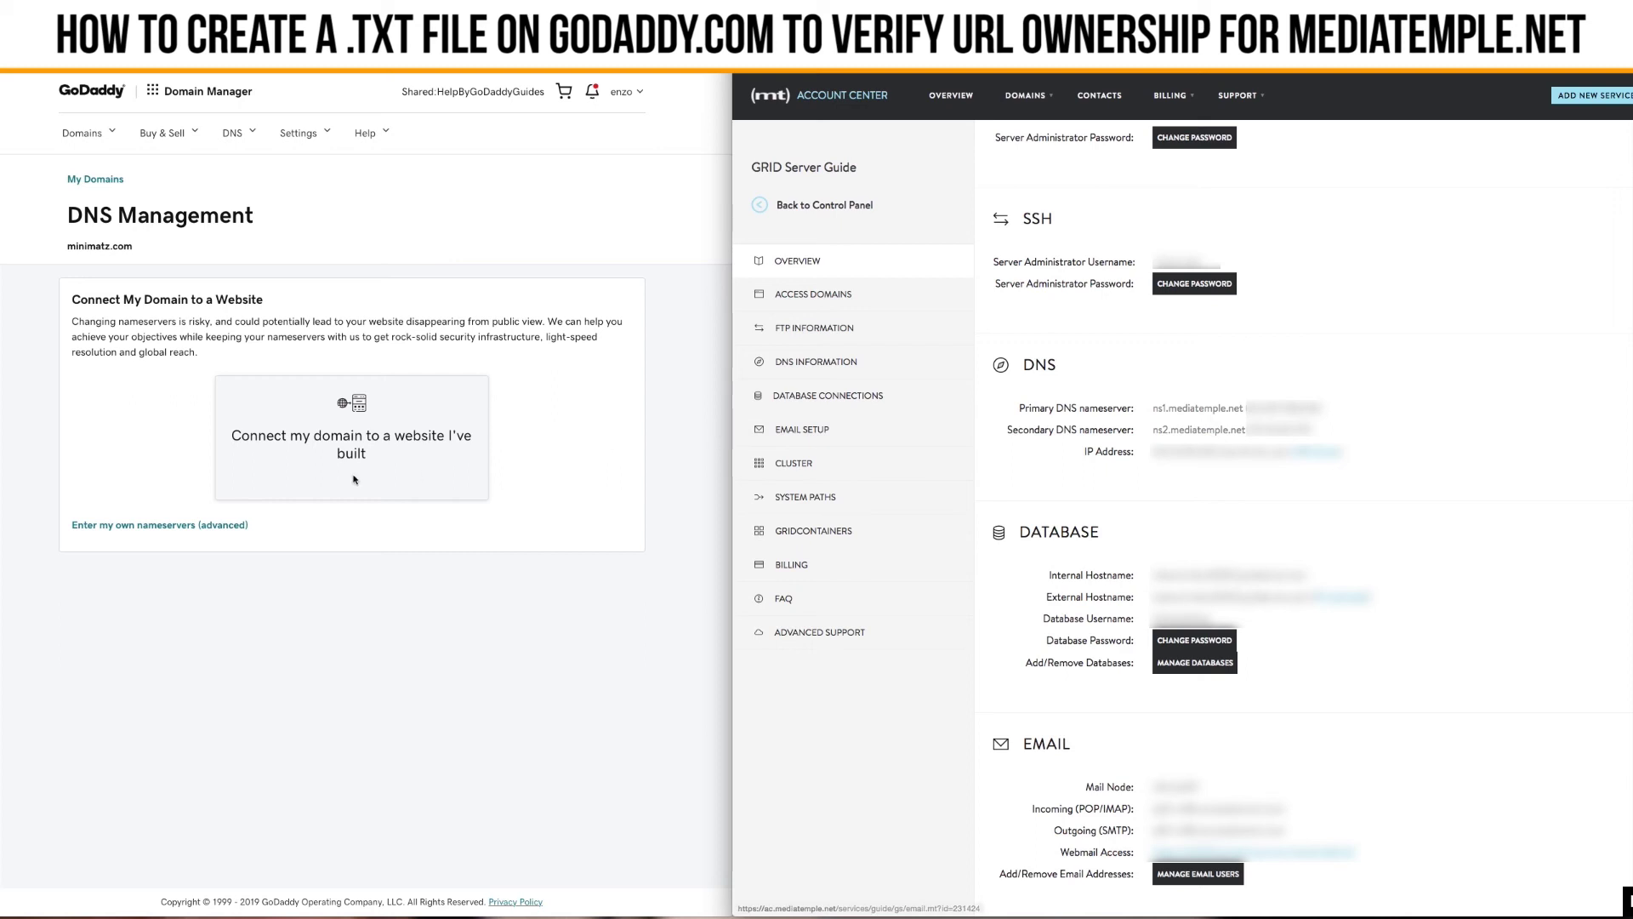
Step: Open the custom nameserver form for minimatz.com and copy ns1.mediatemple.net into it as Nameserver 1
{"action": "left_click", "coordinate": [536, 439]}
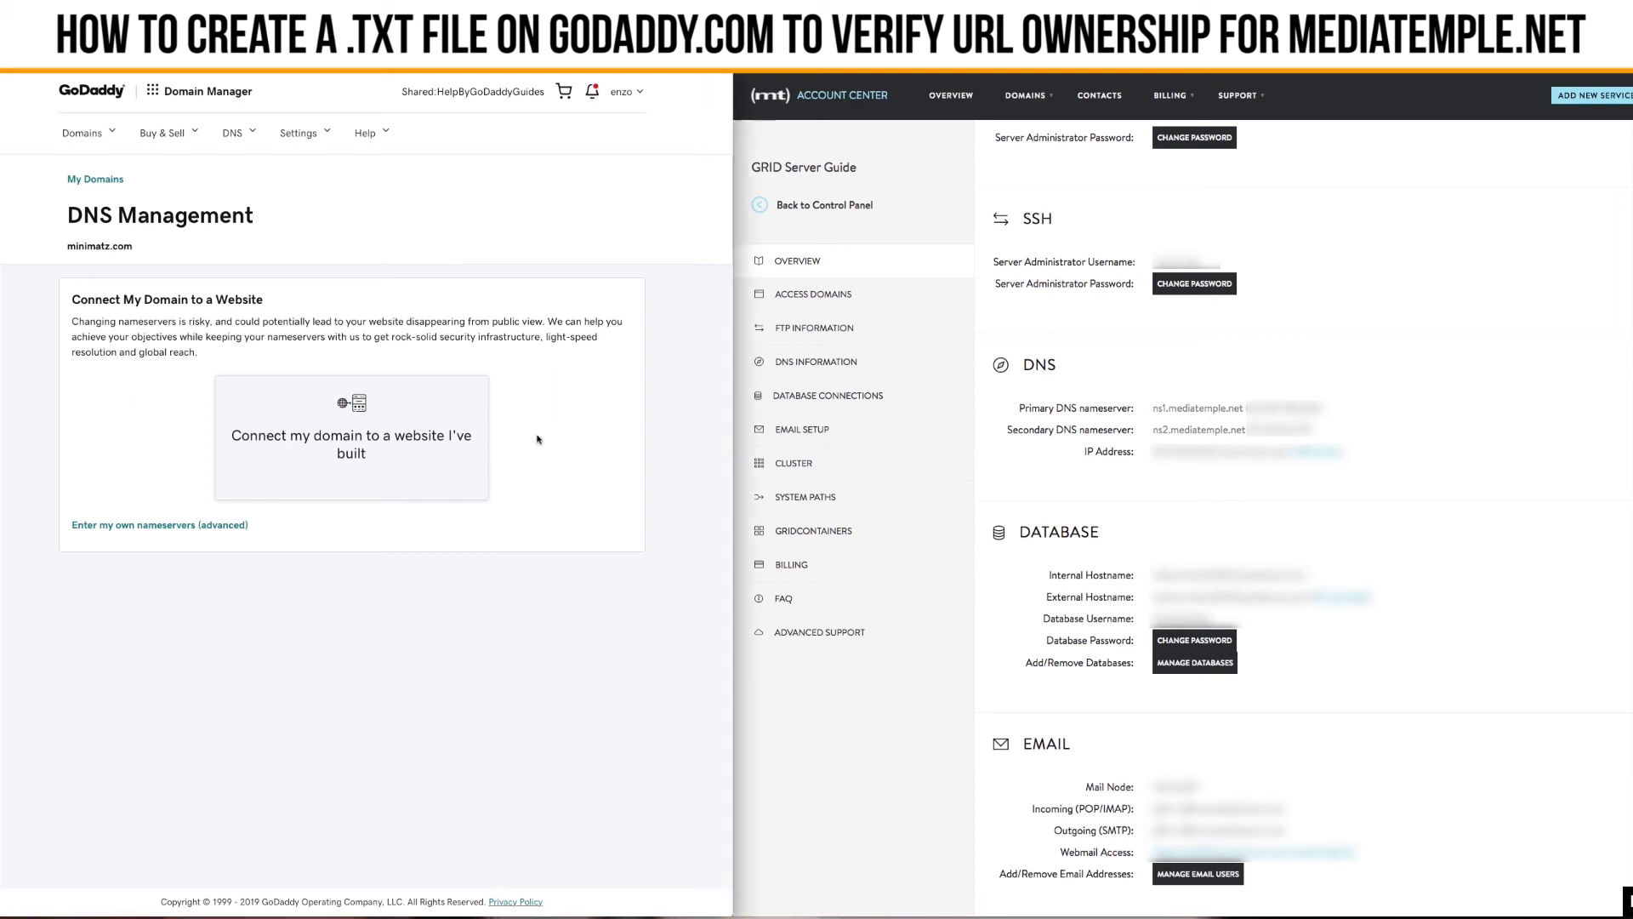
{"action": "left_click", "coordinate": [161, 535]}
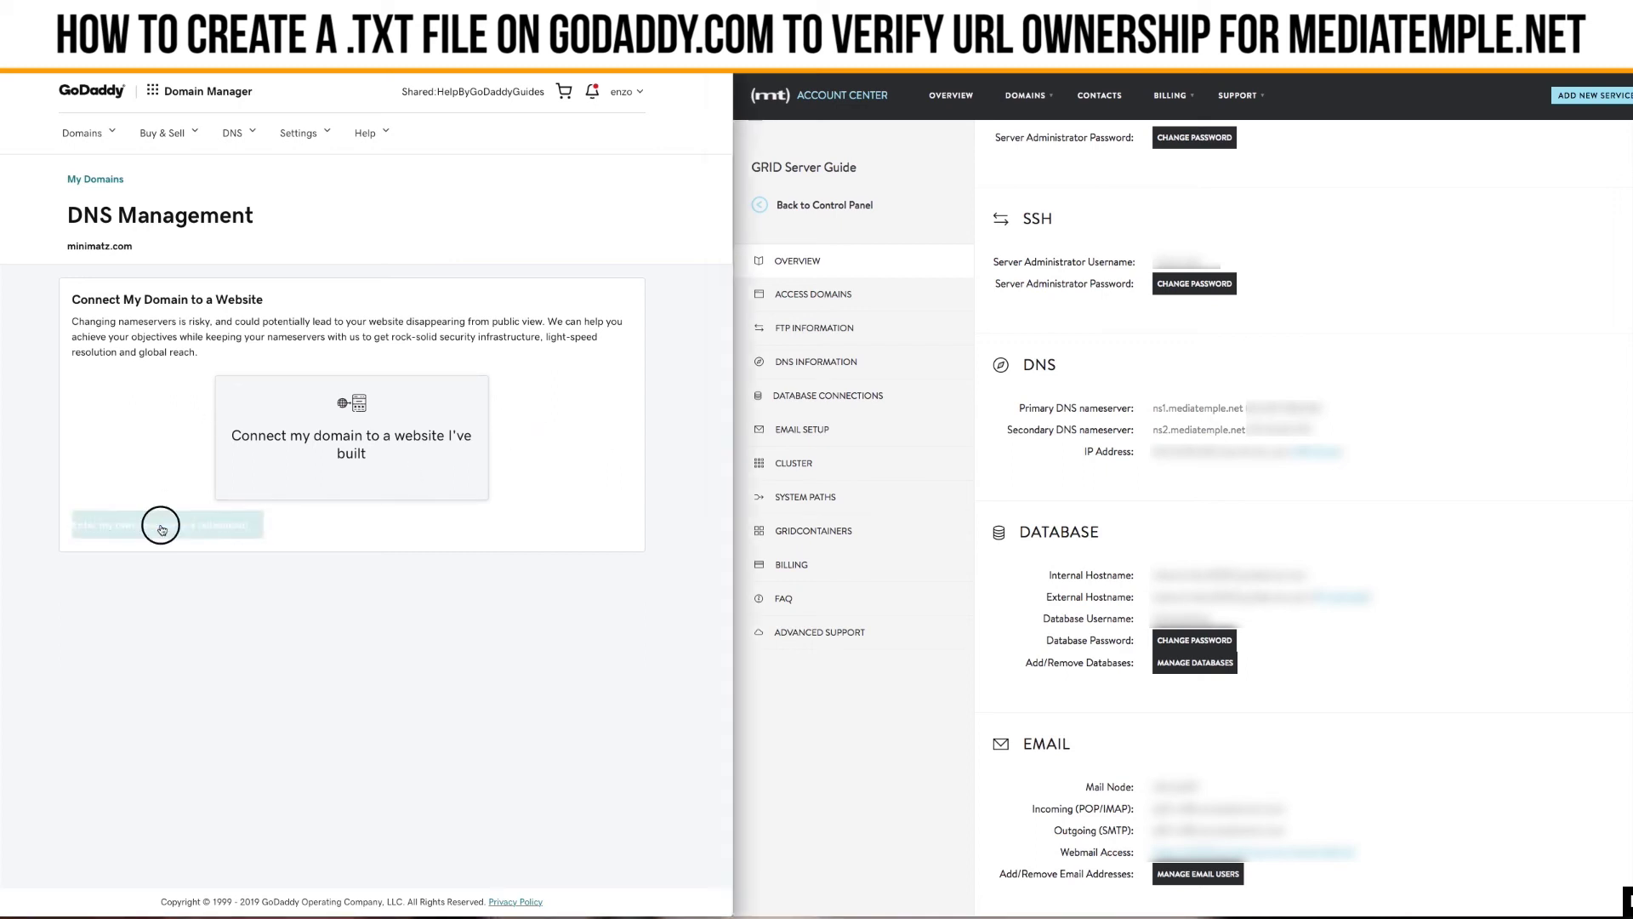
{"action": "left_click", "coordinate": [127, 361]}
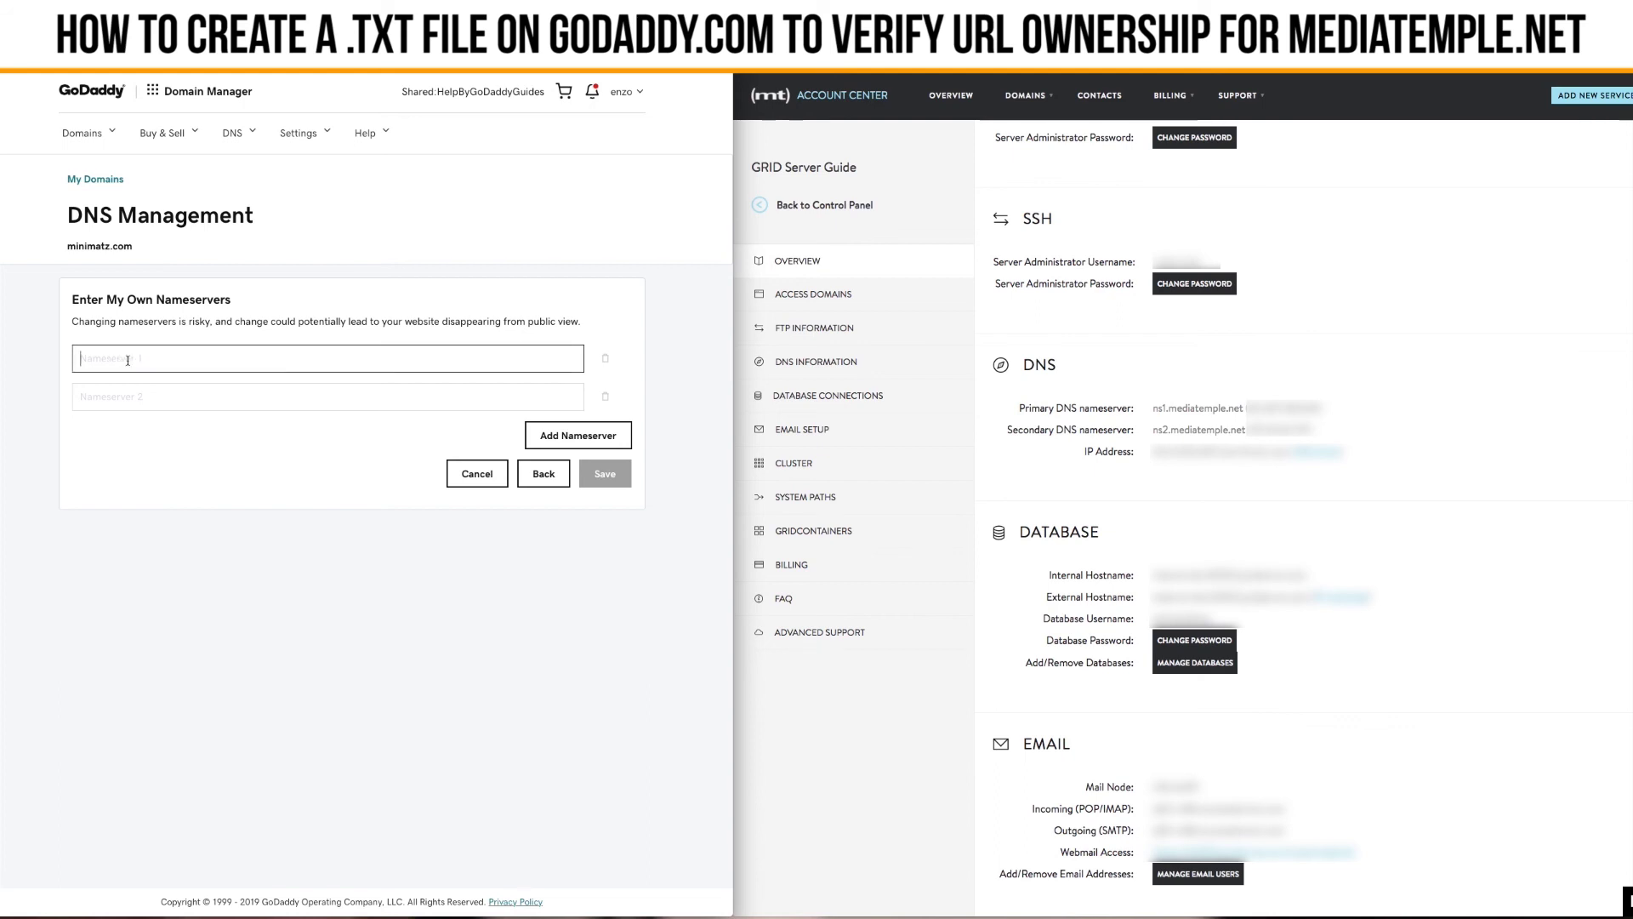
{"action": "left_click", "coordinate": [1162, 417]}
{"action": "double_click", "coordinate": [1195, 408]}
{"action": "key", "text": "ctrl+c"}
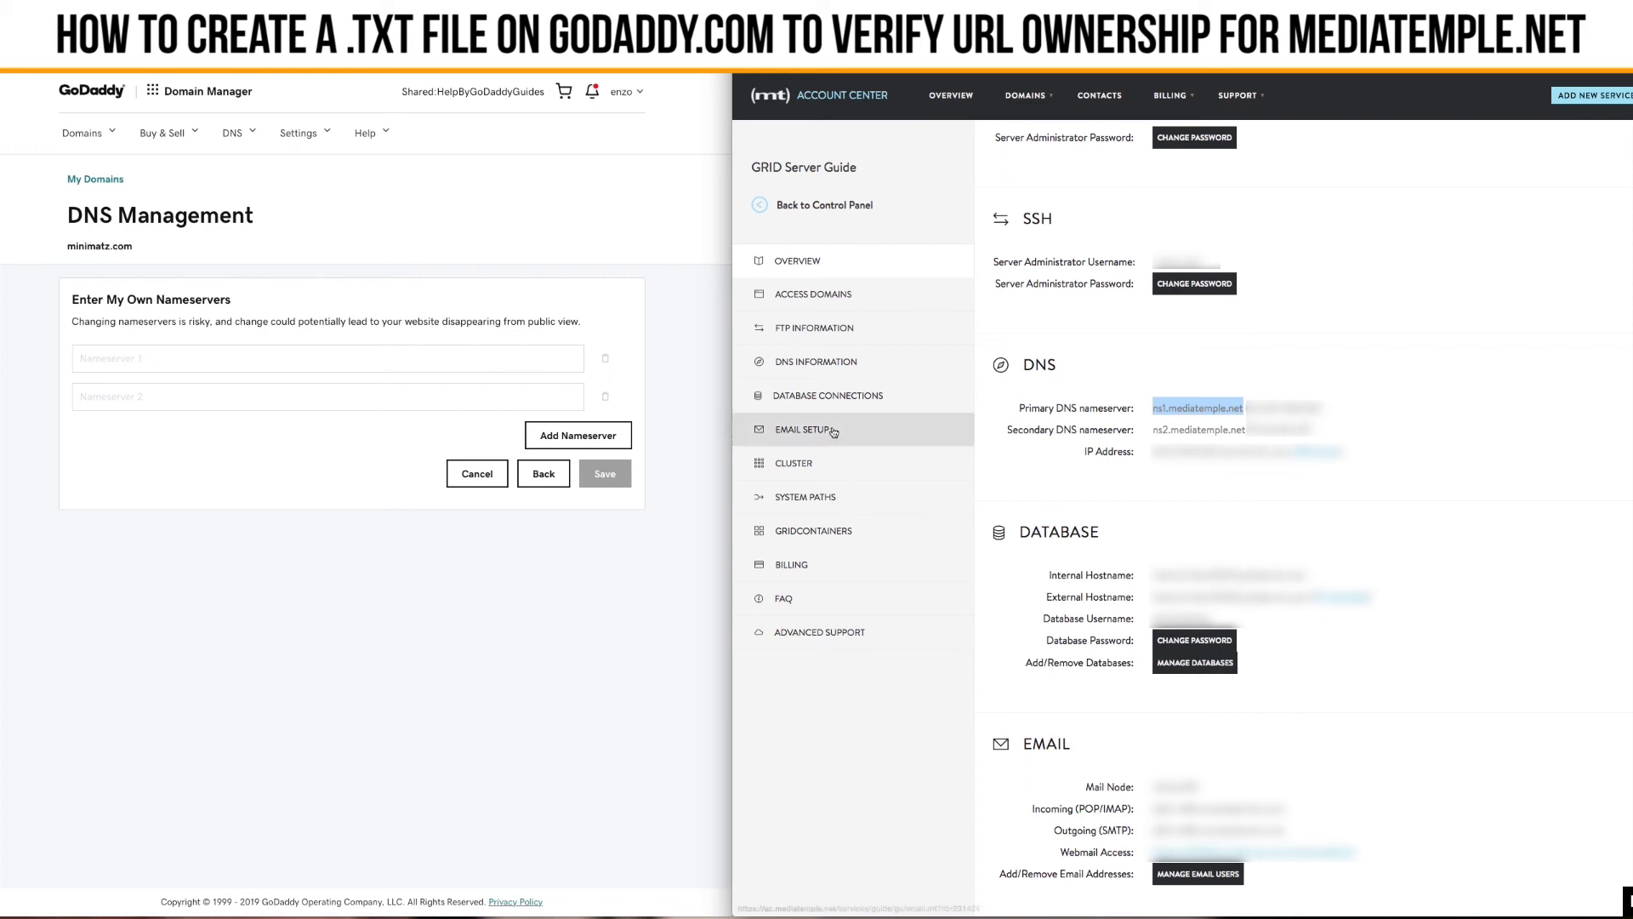
{"action": "left_click", "coordinate": [534, 361]}
{"action": "key", "text": "ctrl+v"}
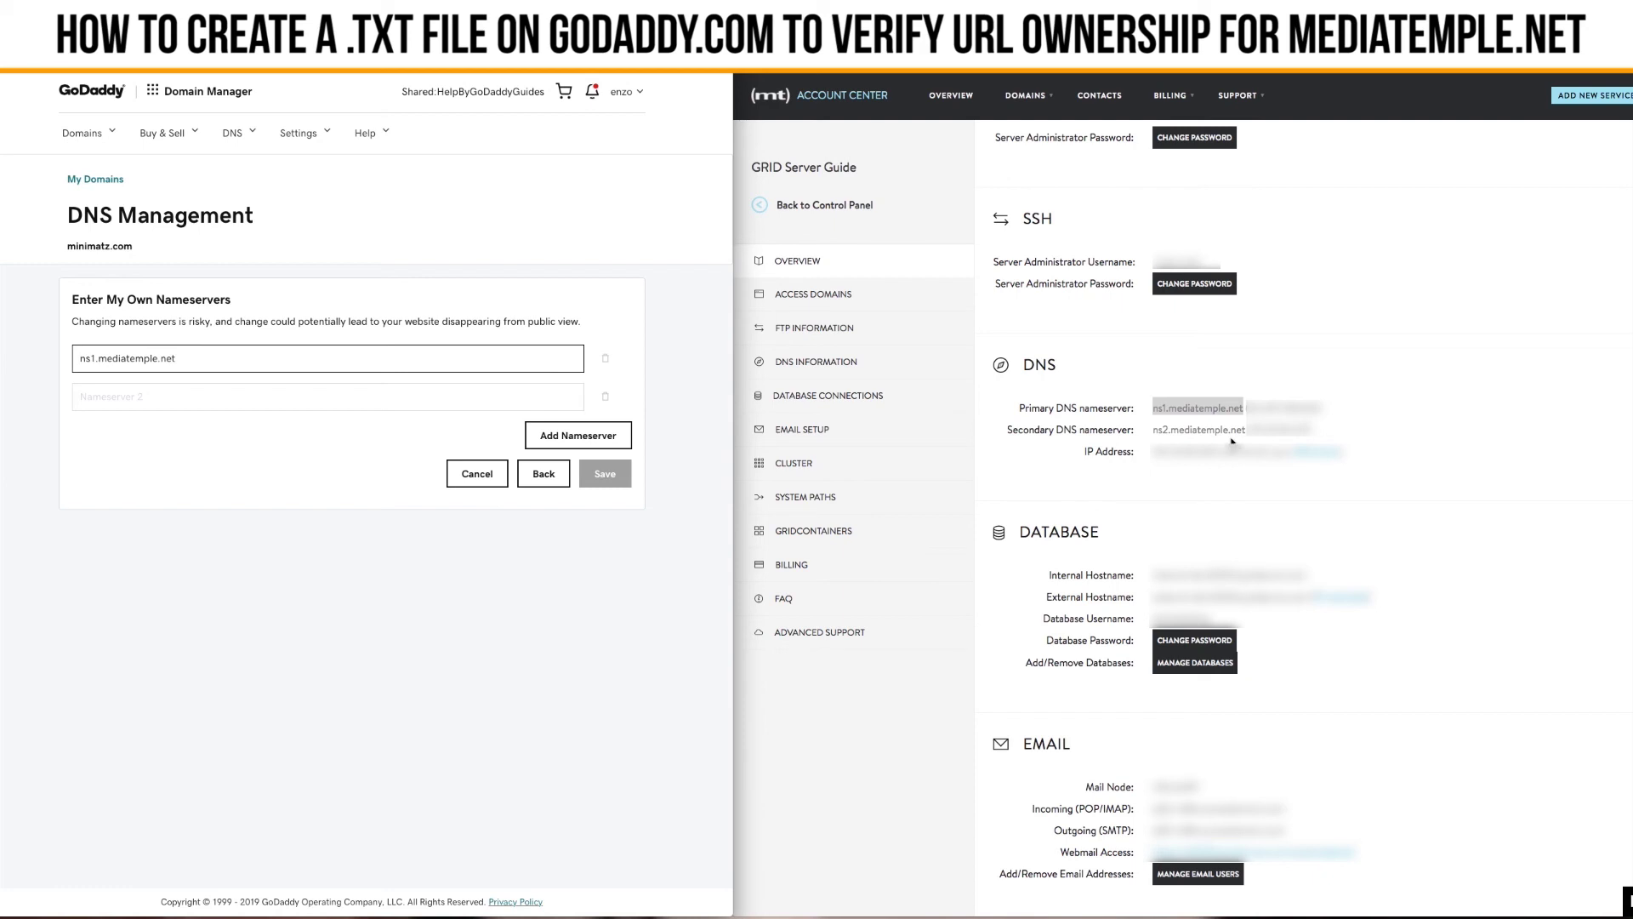
Step: Enter ns2.mediatemple.net as Nameserver 2 for minimatz.com and save the custom nameservers
{"action": "left_click", "coordinate": [133, 394]}
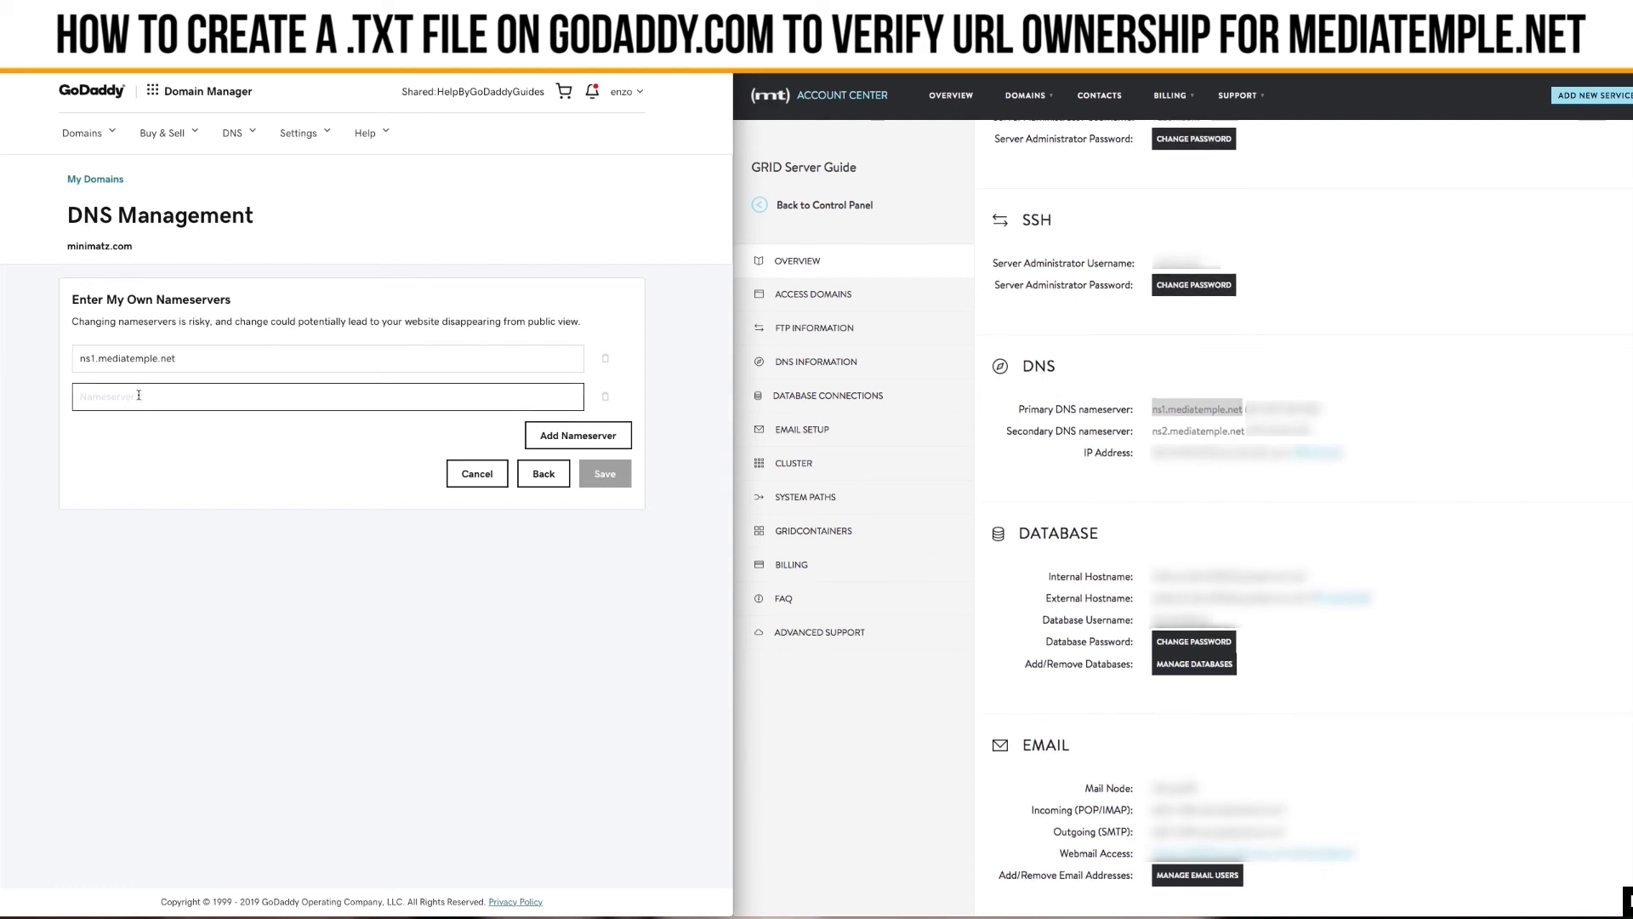
{"action": "key", "text": "ctrl+v"}
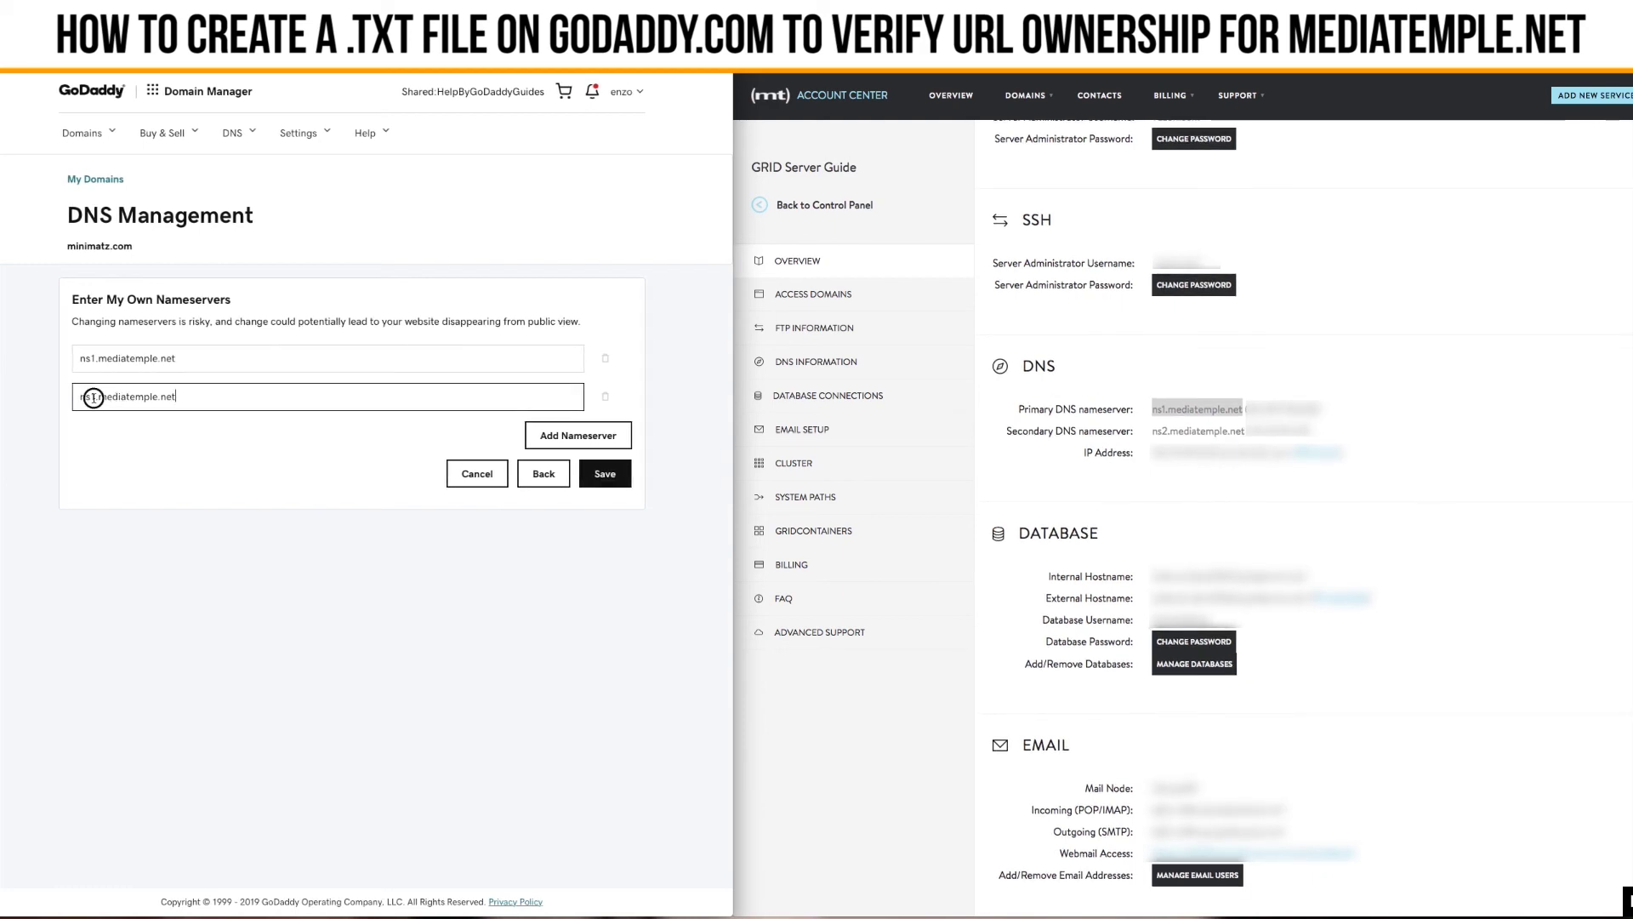
{"action": "key", "text": "BackSpace"}
{"action": "type", "text": "2"}
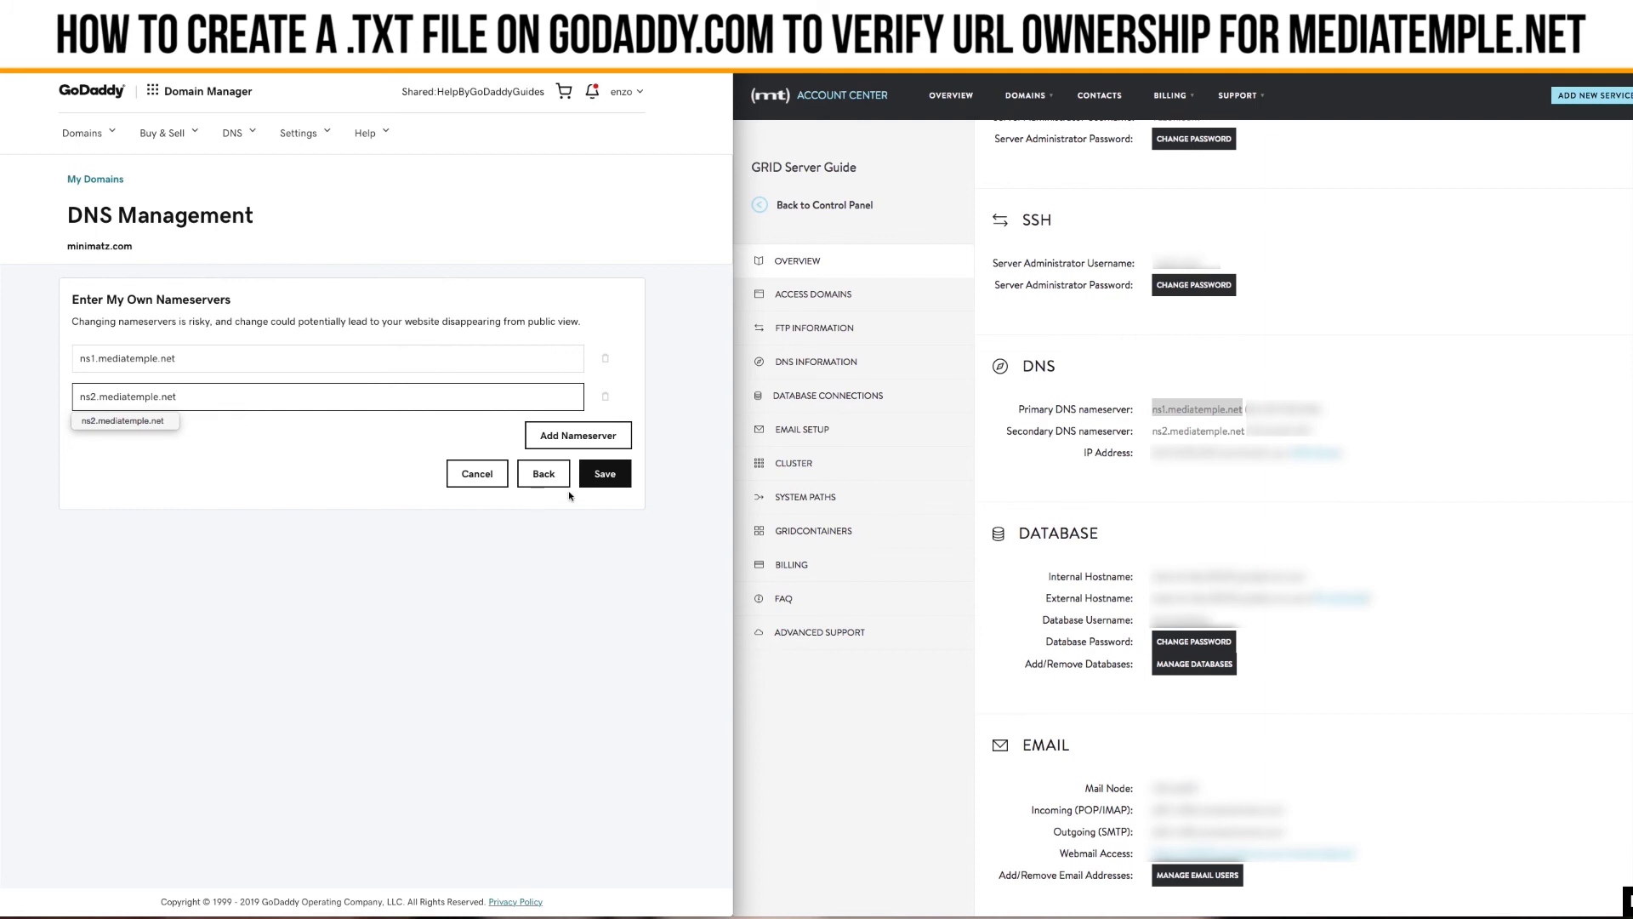
{"action": "left_click", "coordinate": [629, 482]}
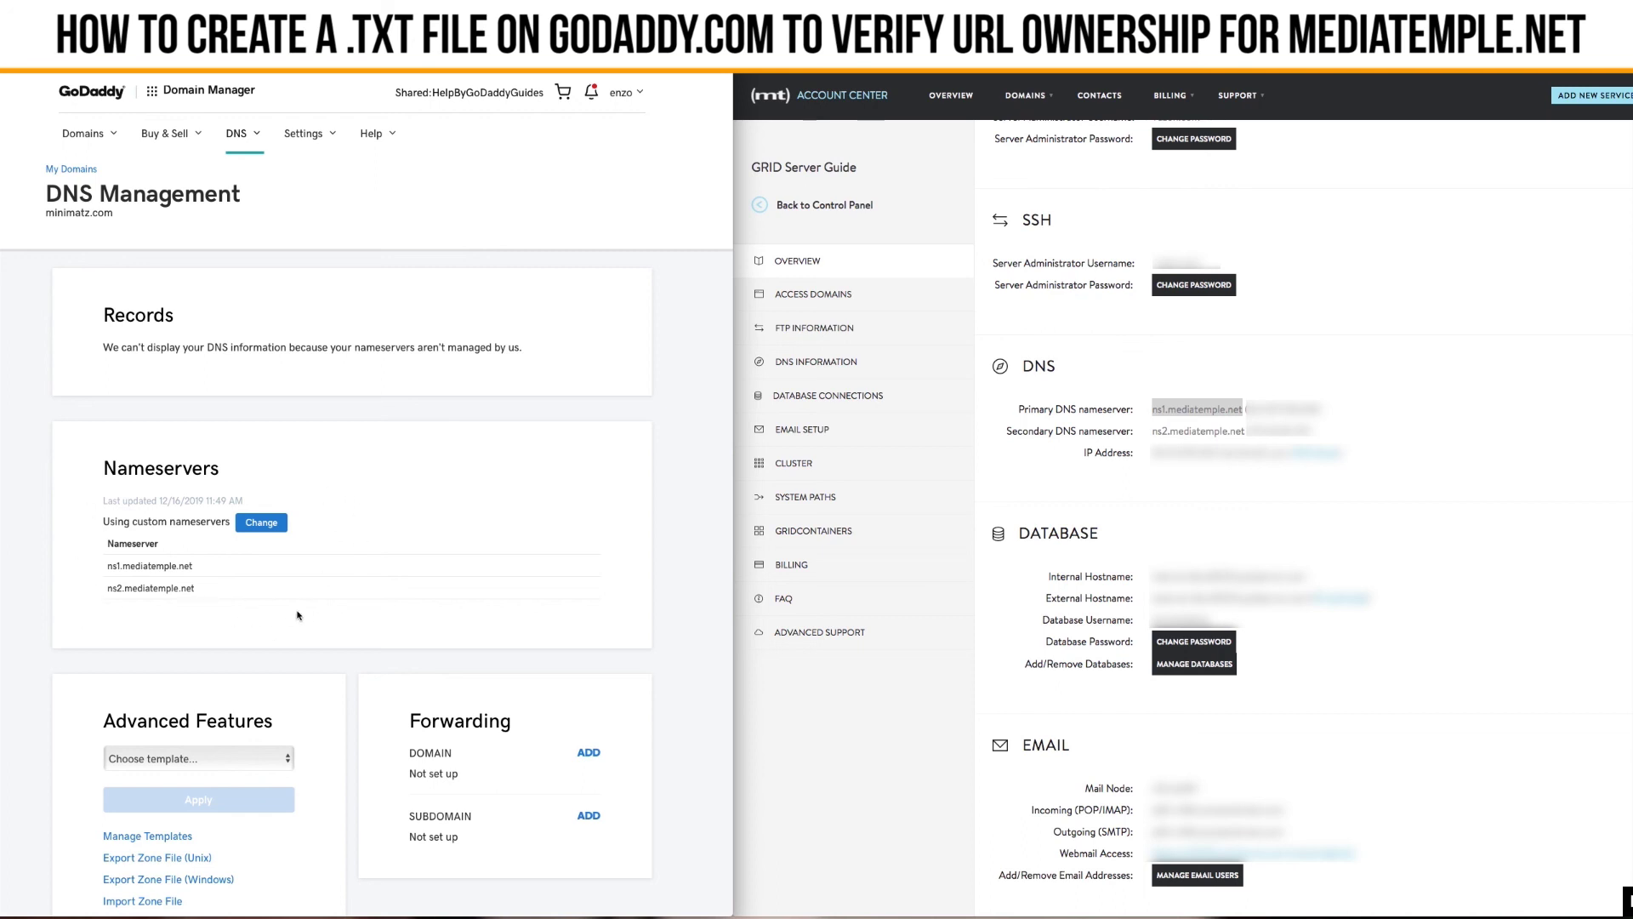
Step: Open the domain settings of themobilevape.com from the domain list and examine its contact information and additional settings
{"action": "left_click", "coordinate": [90, 142]}
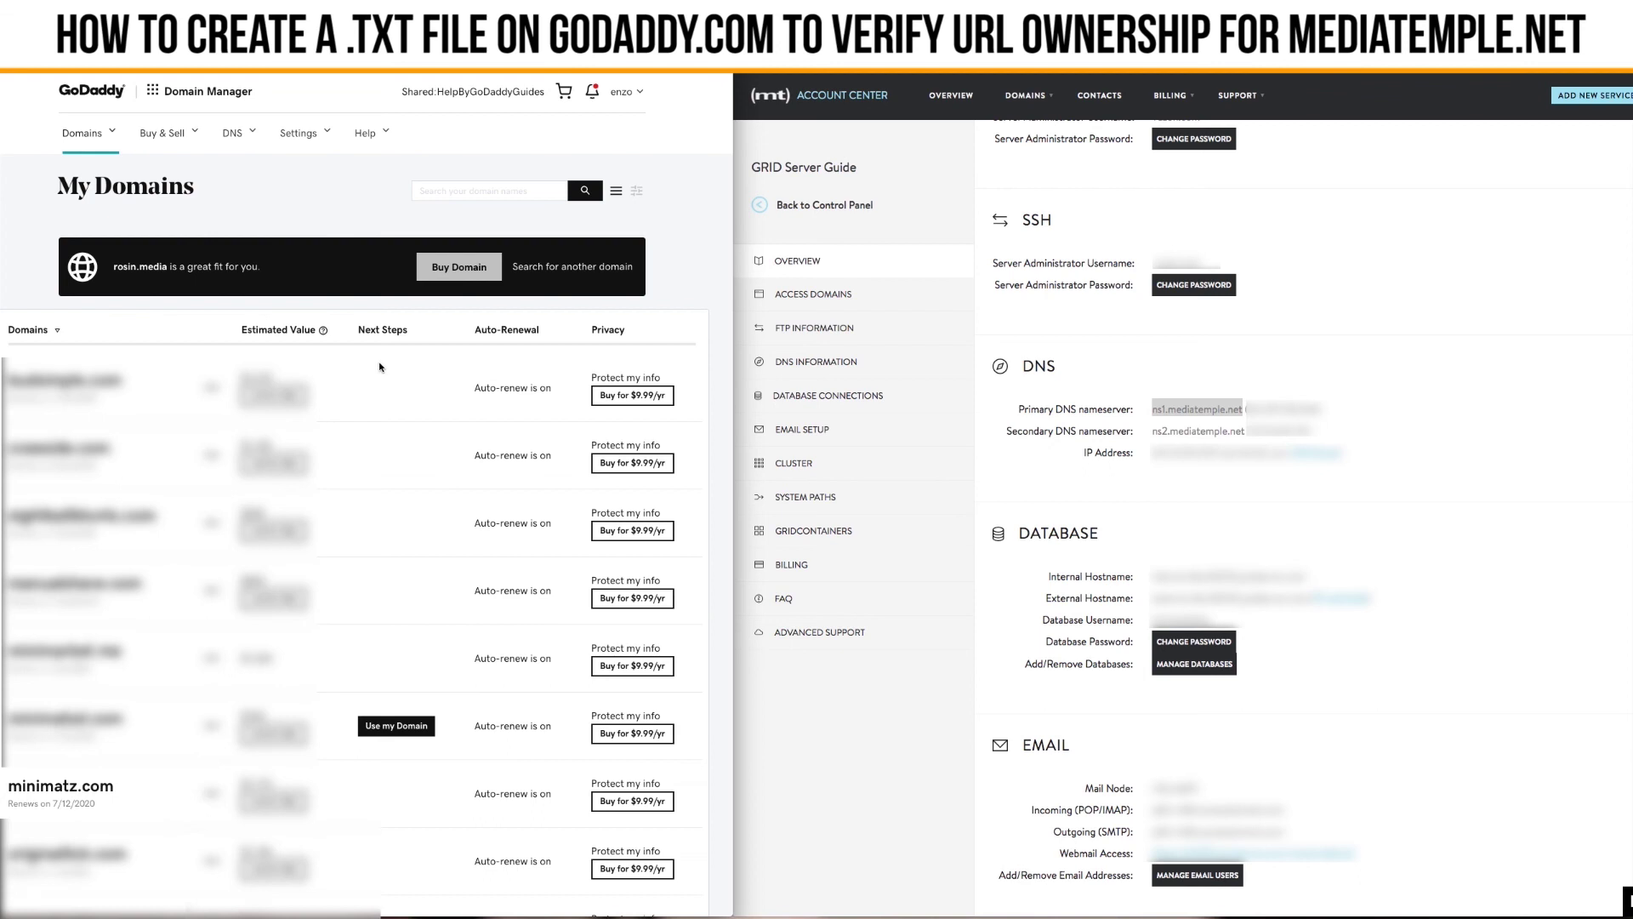
{"action": "left_click", "coordinate": [381, 367]}
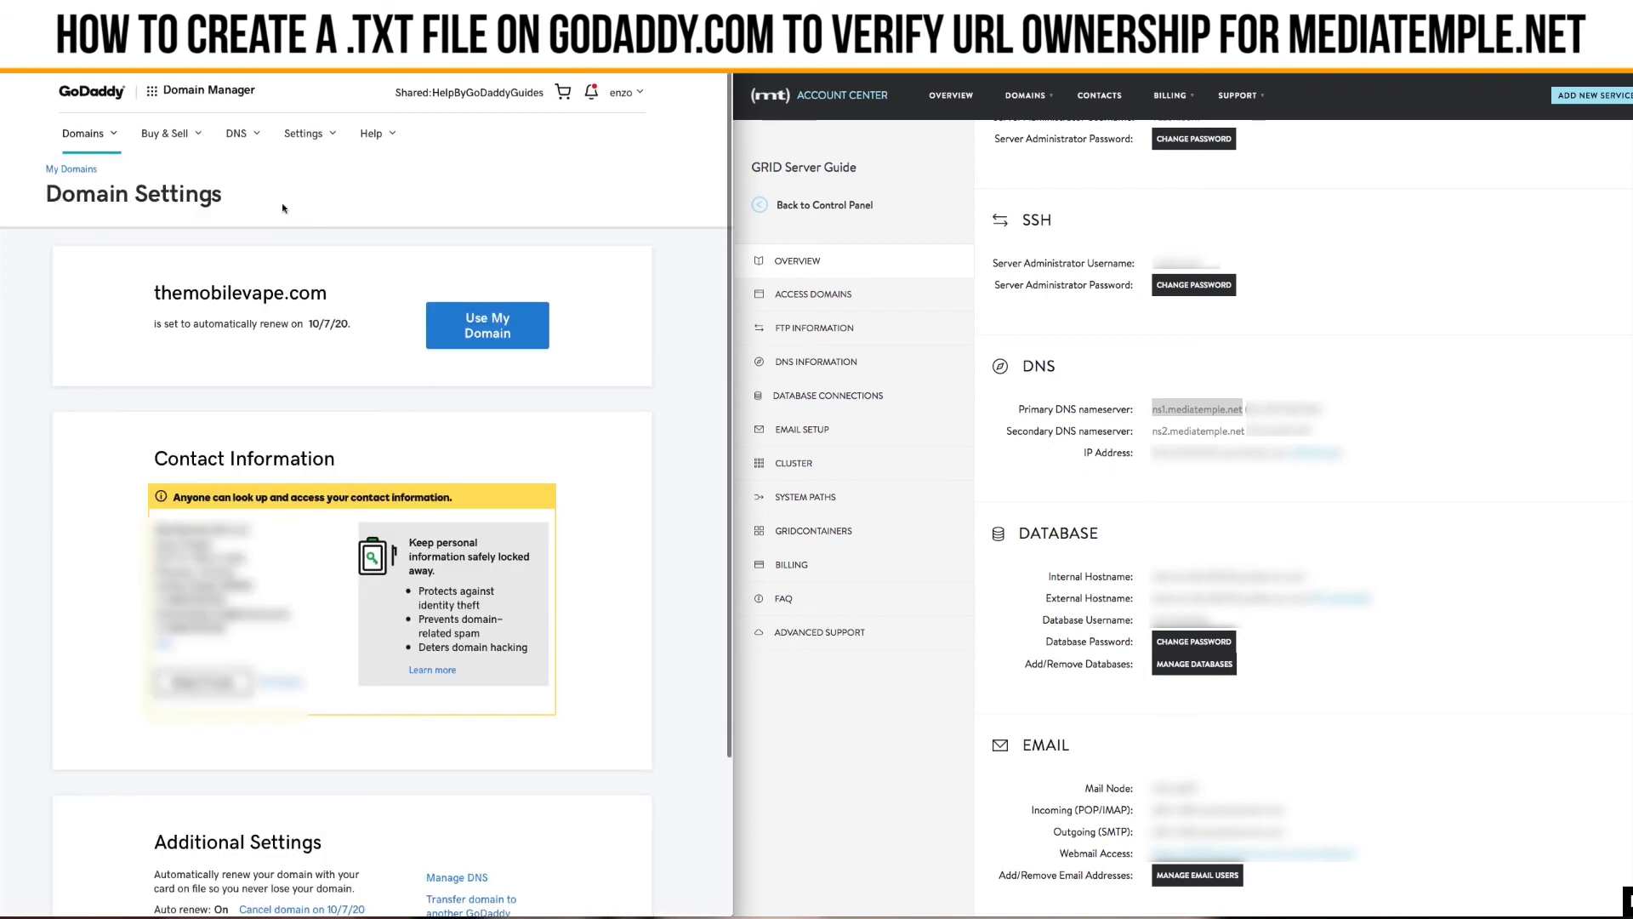
{"action": "scroll", "coordinate": [233, 249], "scroll_direction": "down", "scroll_amount": 3}
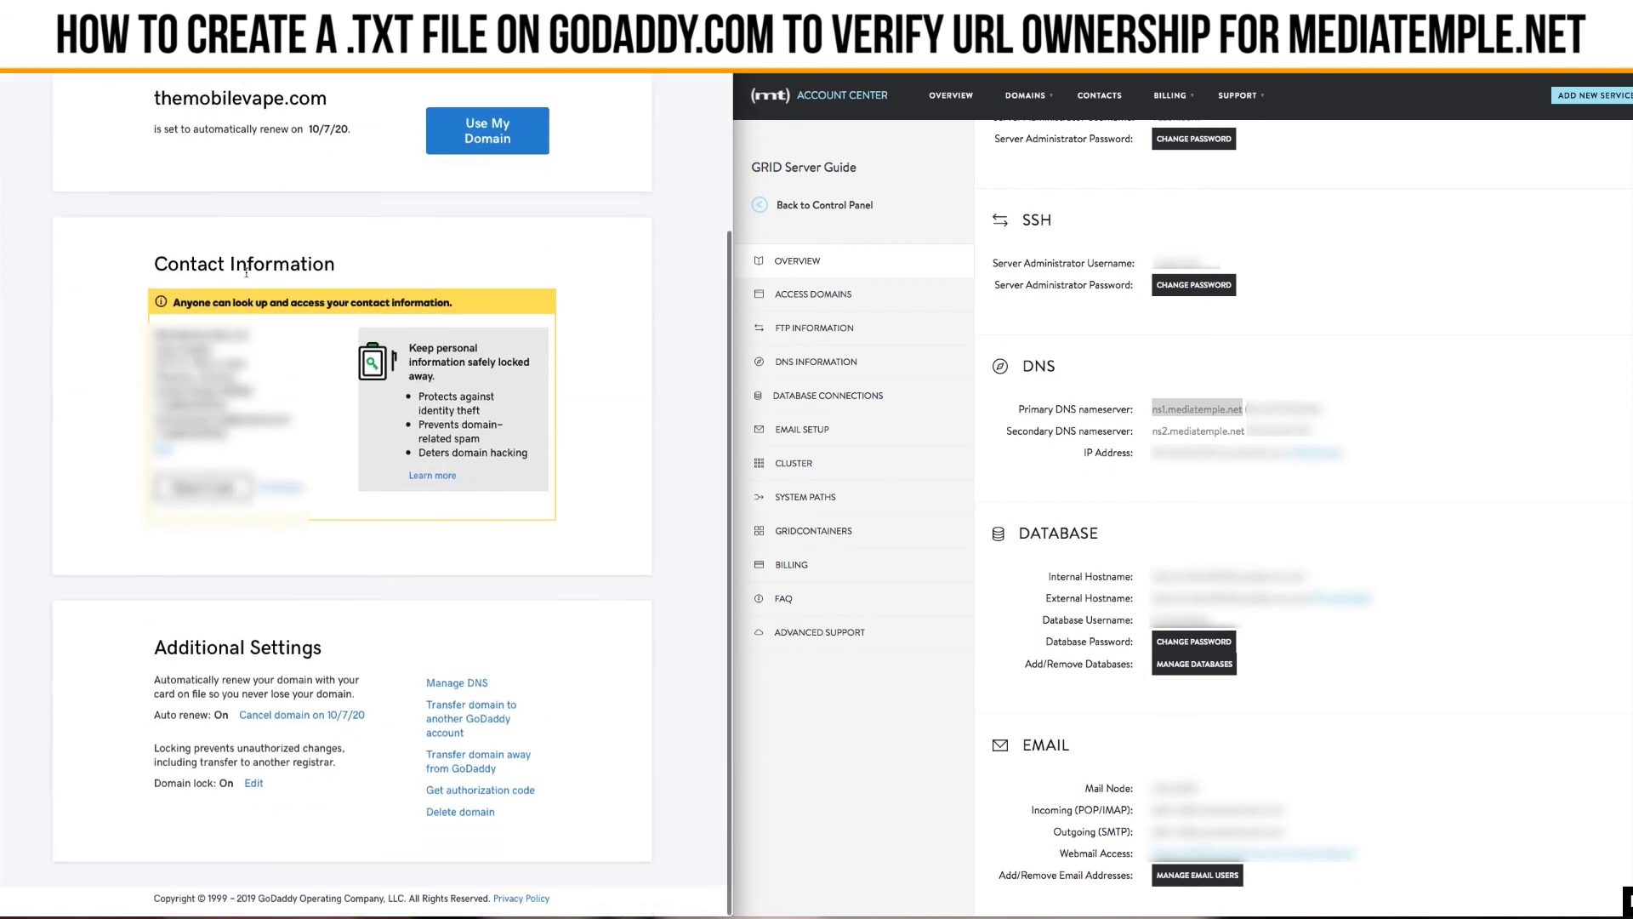
{"action": "scroll", "coordinate": [241, 161], "scroll_direction": "up", "scroll_amount": 2}
{"action": "scroll", "coordinate": [221, 426], "scroll_direction": "down", "scroll_amount": 2}
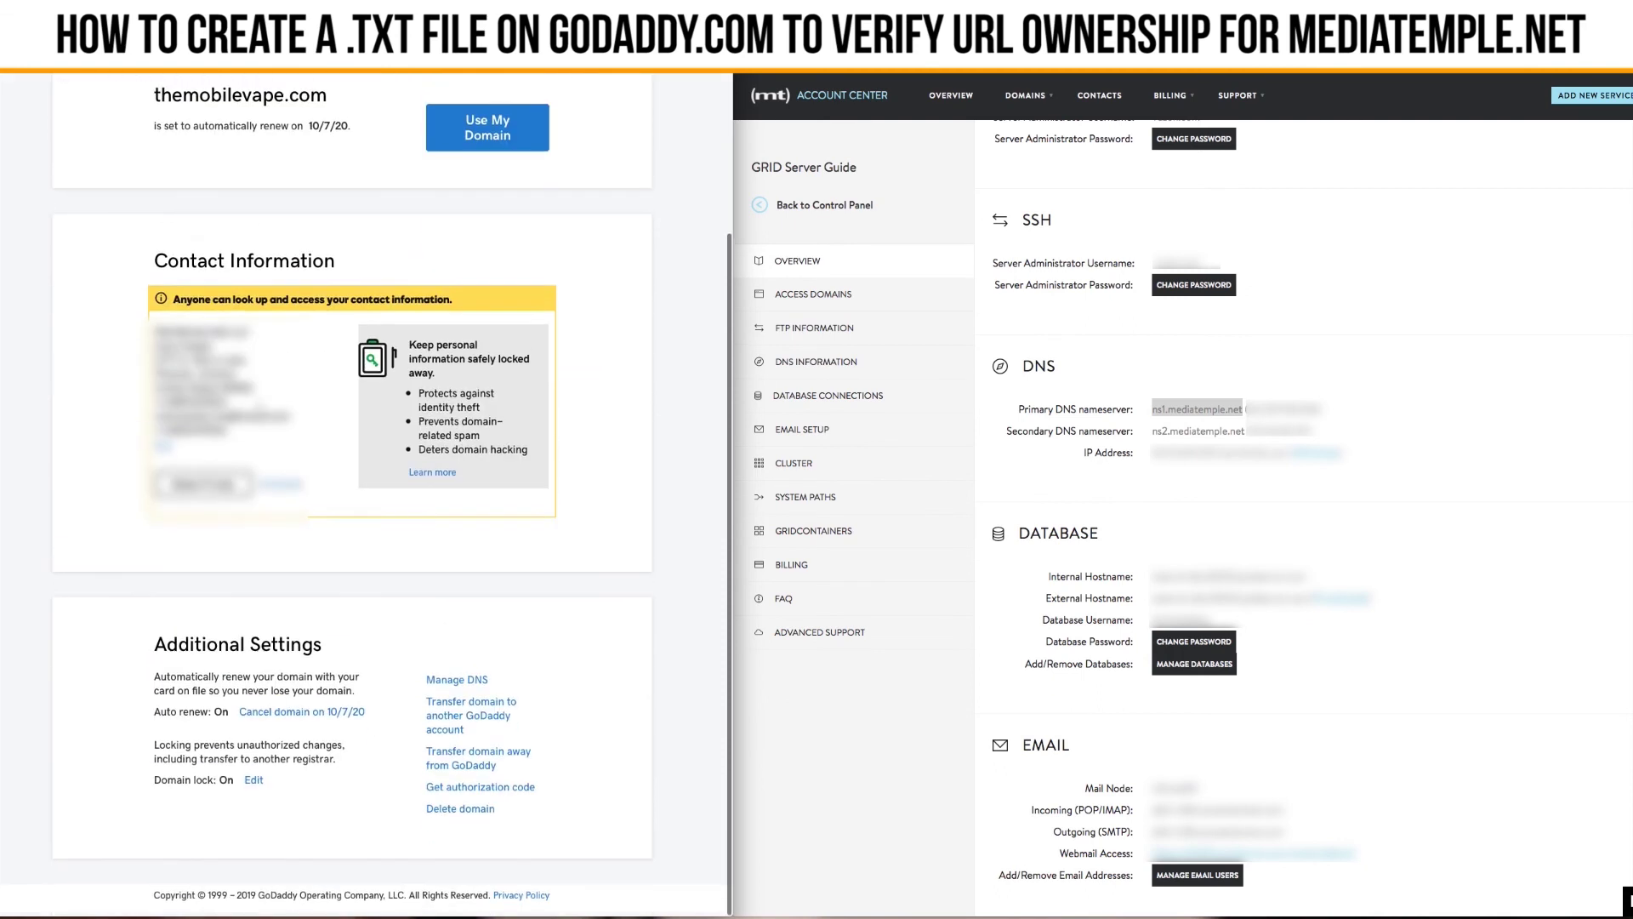